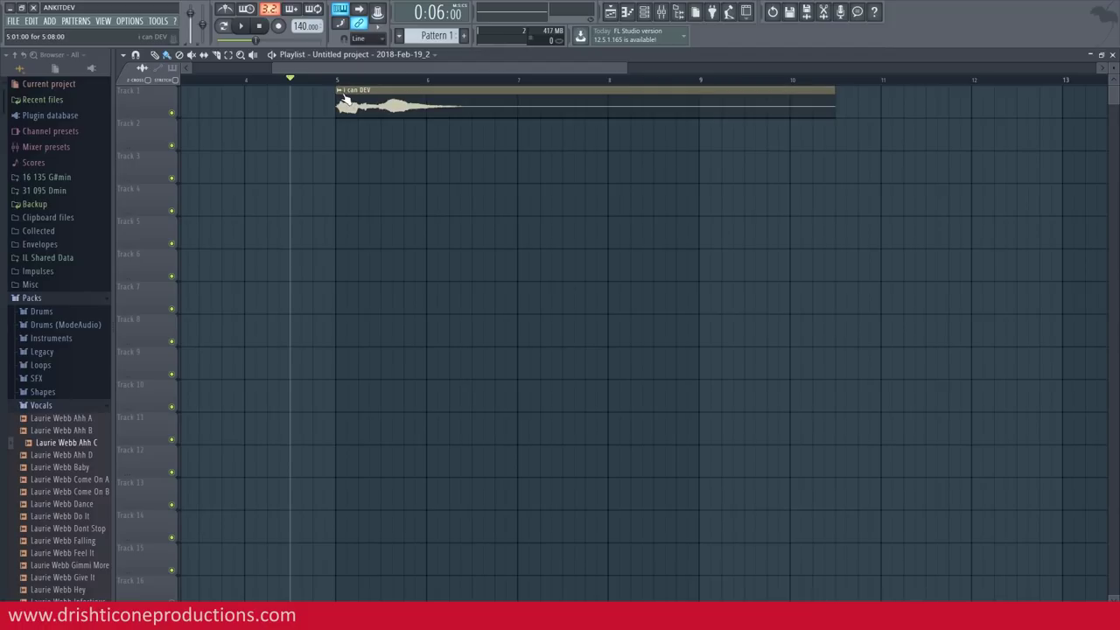
# Open the "i can DEV" clip's sample in Edison and play it back
pyautogui.click(340, 91)
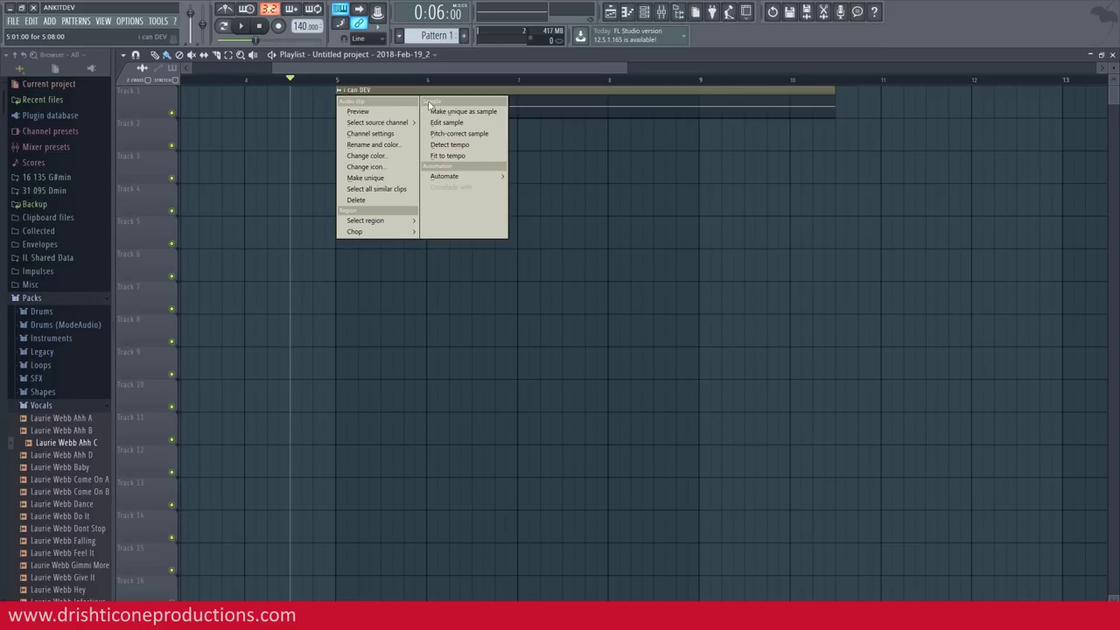
pyautogui.click(468, 123)
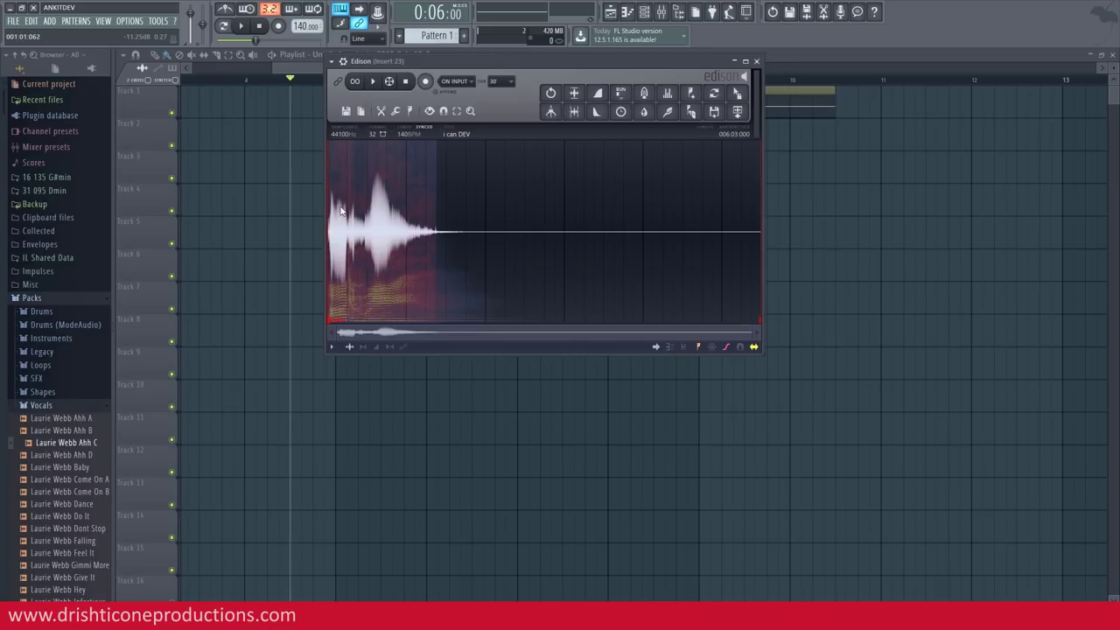
pyautogui.click(375, 81)
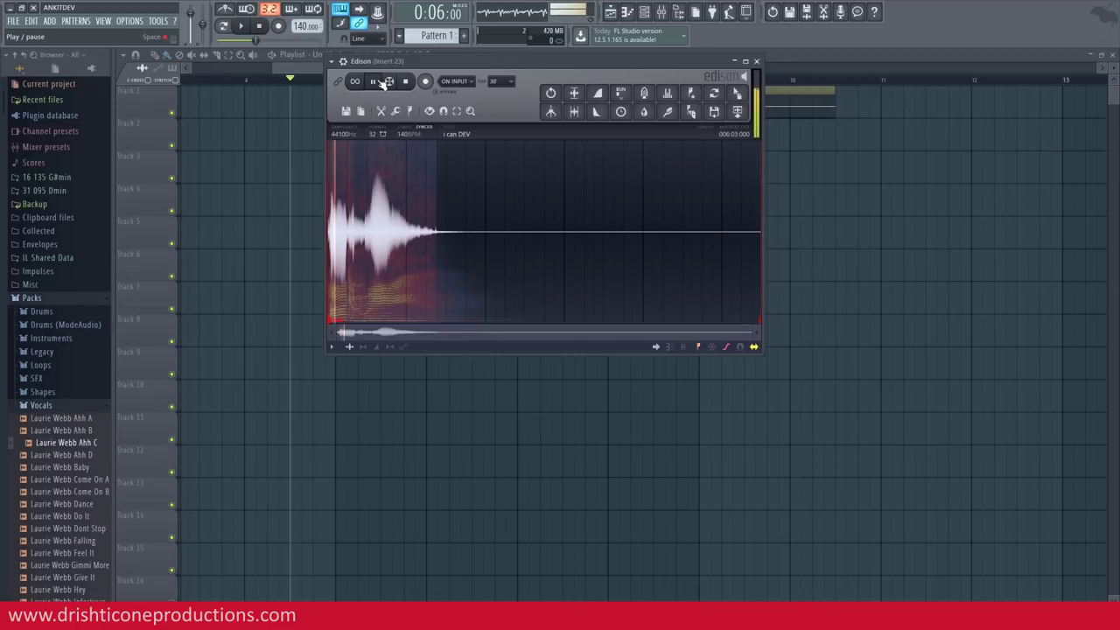
pyautogui.click(407, 82)
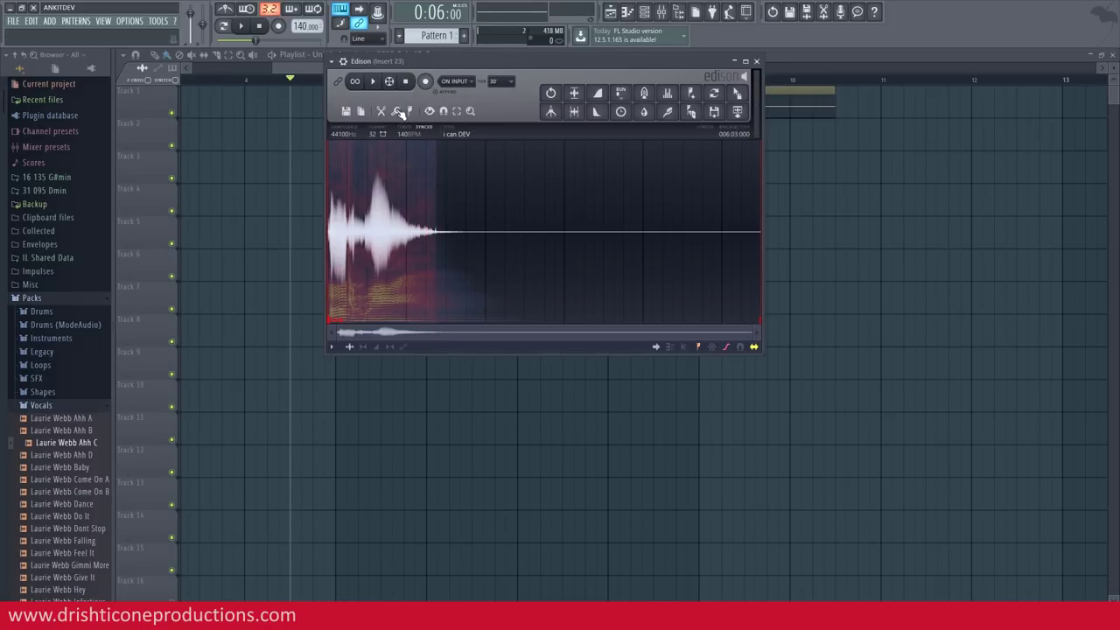
# Reverse the whole vocal sample in Edison
pyautogui.click(394, 114)
pyautogui.click(395, 114)
pyautogui.click(395, 115)
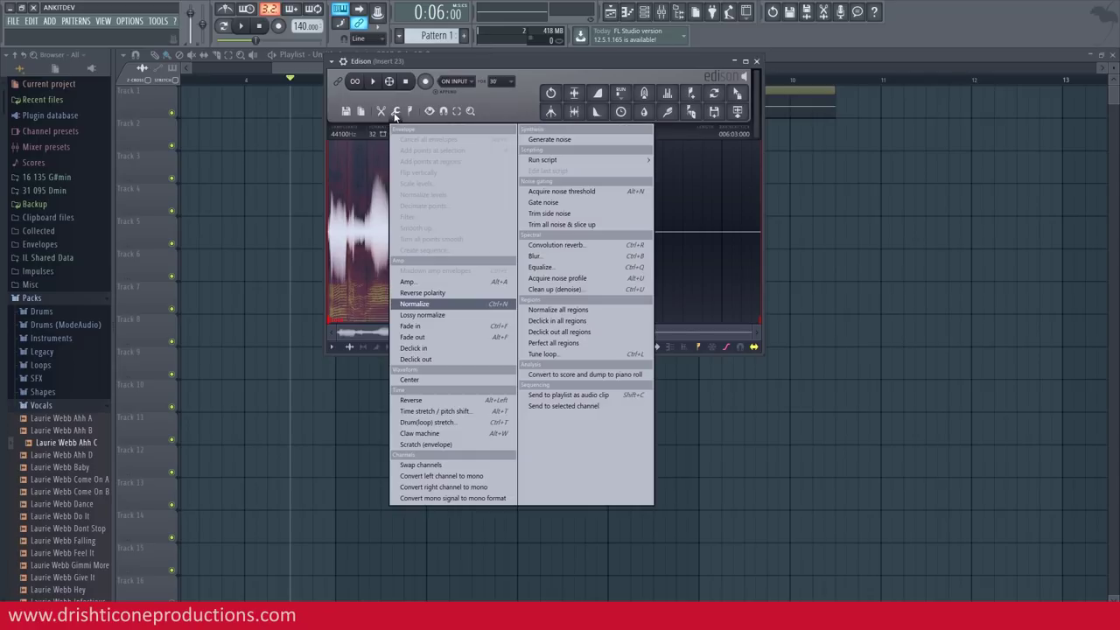
pyautogui.click(435, 404)
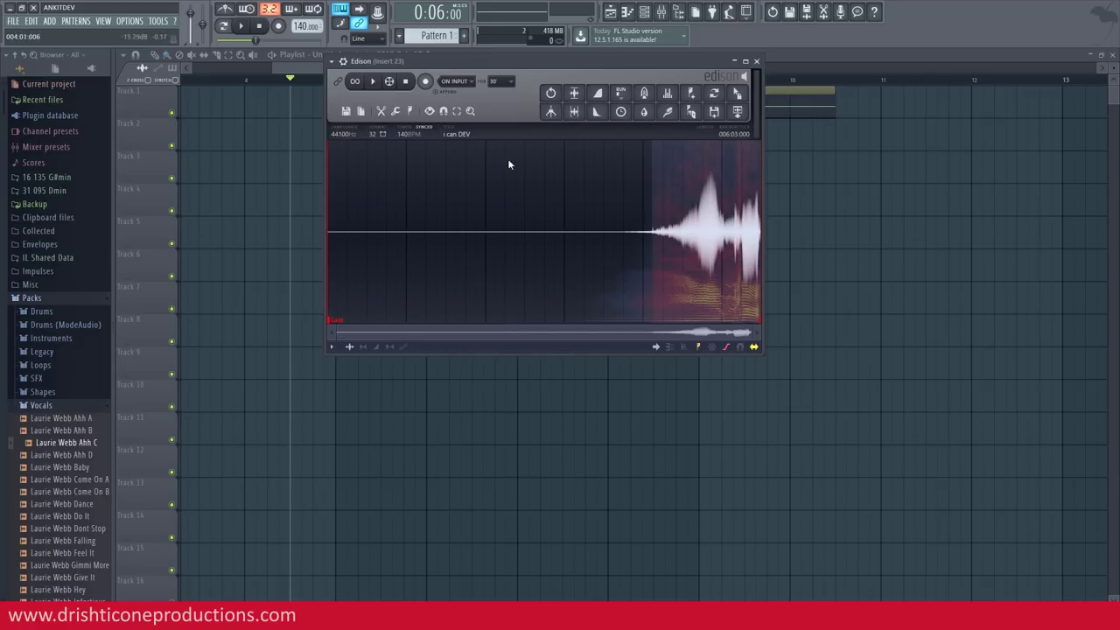
# Delete most of the silence before the start of the reversed vocal
pyautogui.moveTo(578, 238); pyautogui.dragTo(262, 245)
pyautogui.press('Delete')
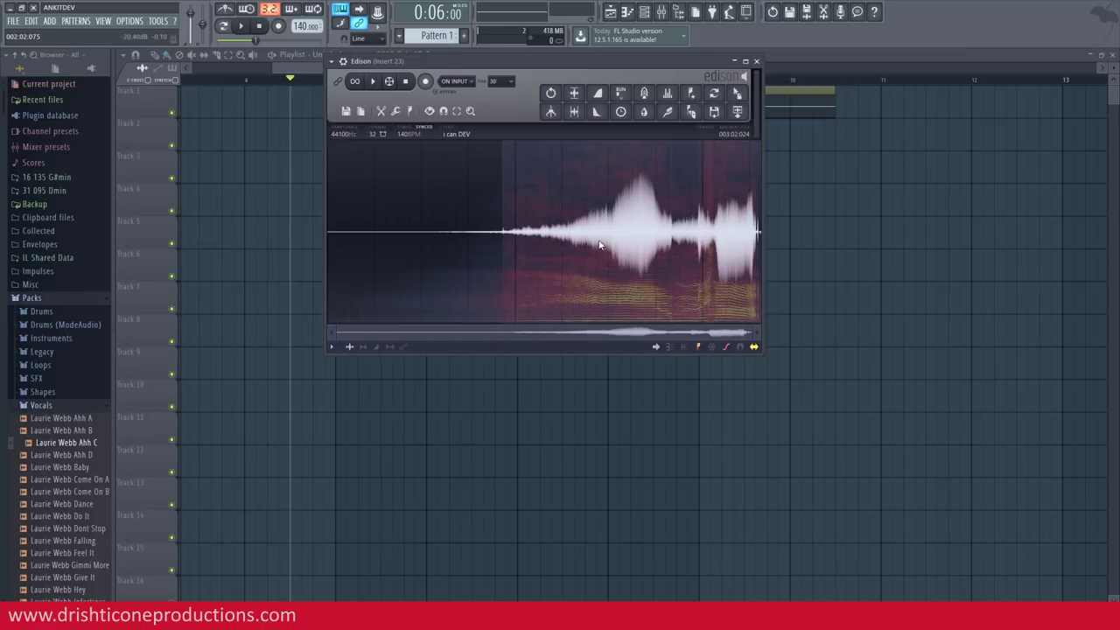
pyautogui.moveTo(391, 235); pyautogui.dragTo(332, 232)
pyautogui.press('Delete')
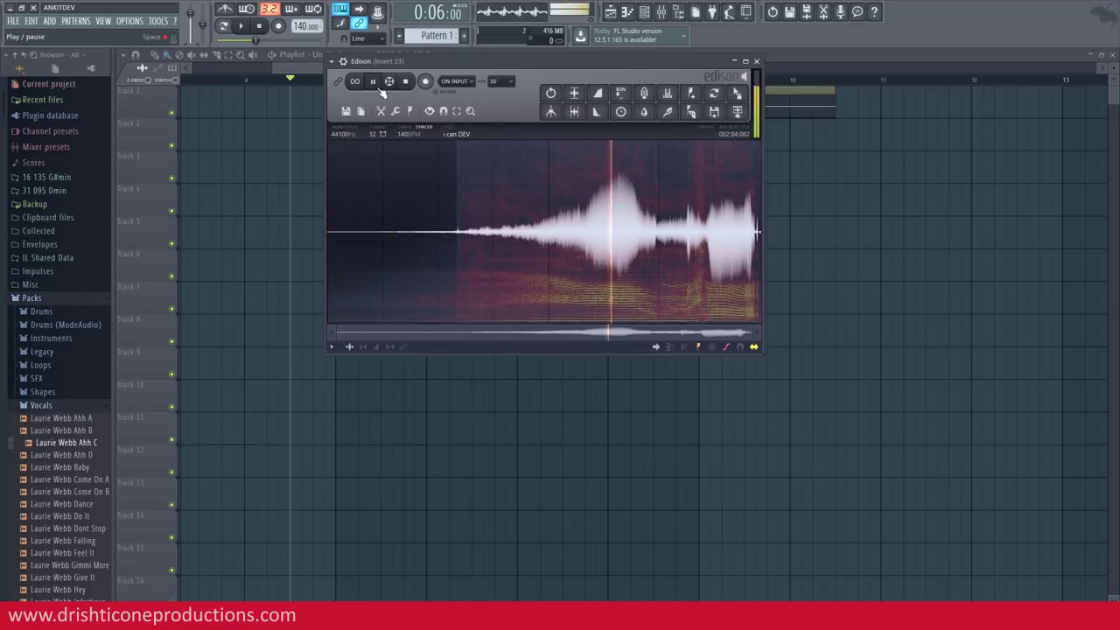
# Load Fruity Reeverb 2 into slot 2 of mixer Insert 23, after Edison
pyautogui.moveTo(487, 68); pyautogui.dragTo(310, 138)
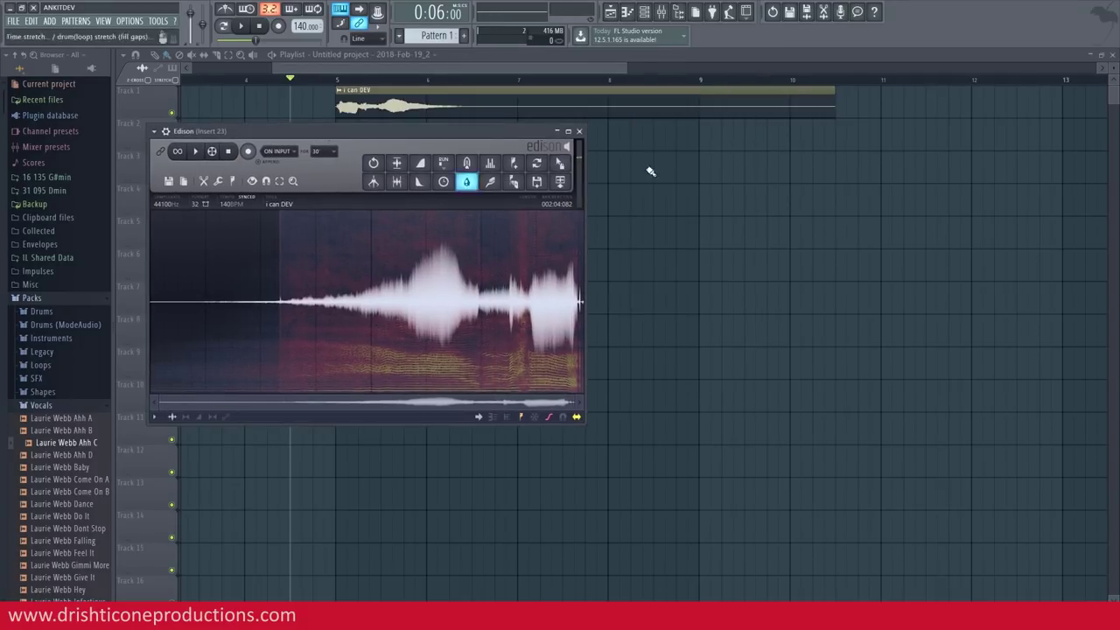
pyautogui.click(663, 12)
pyautogui.moveTo(862, 180); pyautogui.dragTo(772, 261)
pyautogui.click(832, 300)
pyautogui.click(834, 301)
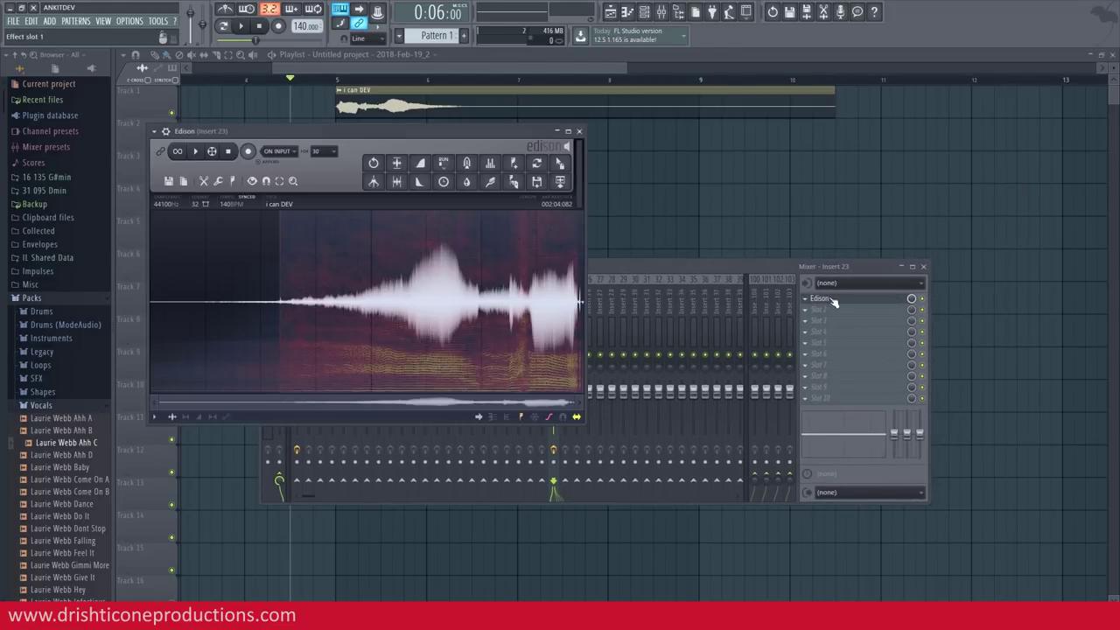
pyautogui.click(817, 316)
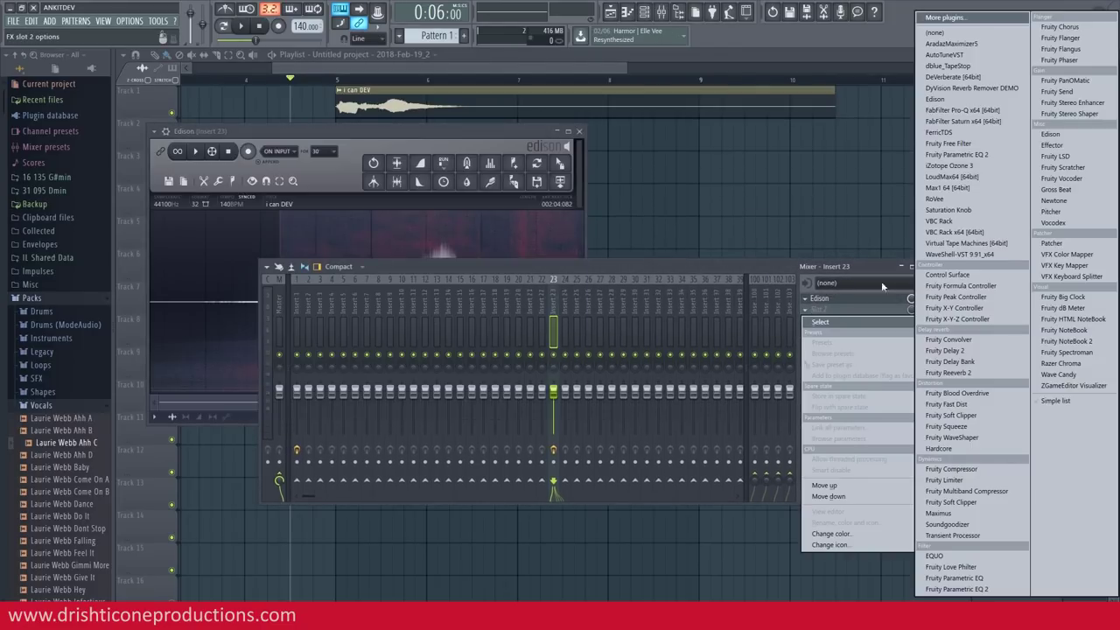
pyautogui.click(969, 379)
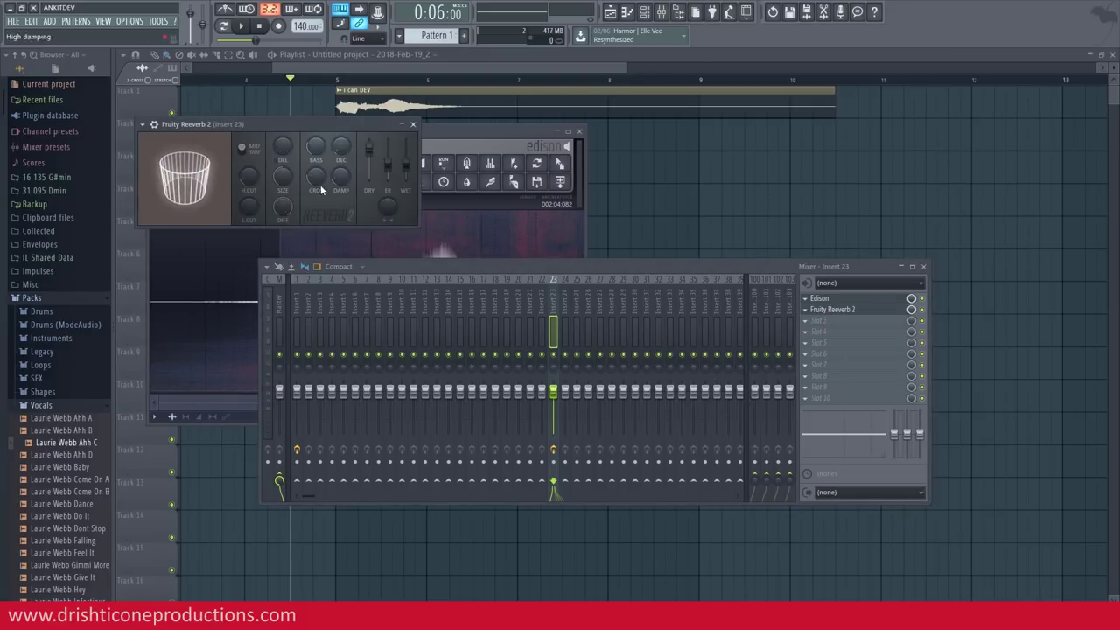
# Set the reverb's room size to 100 and wet level to 88%, and audition the reversed vocal through it
pyautogui.moveTo(282, 179); pyautogui.dragTo(283, 147)
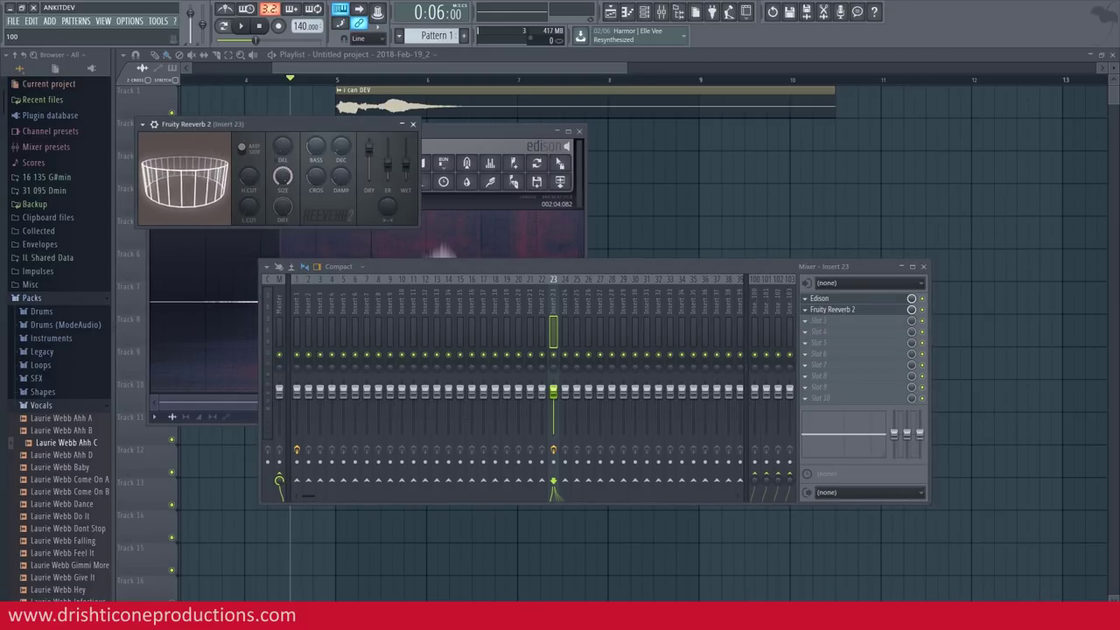
pyautogui.moveTo(408, 165); pyautogui.dragTo(408, 145)
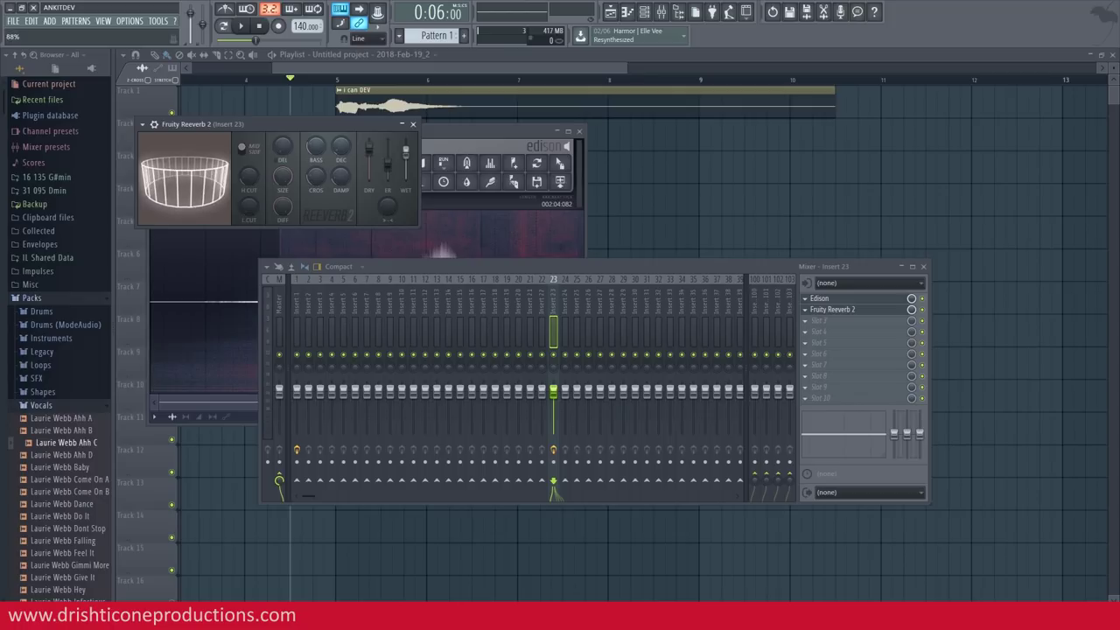
pyautogui.click(446, 132)
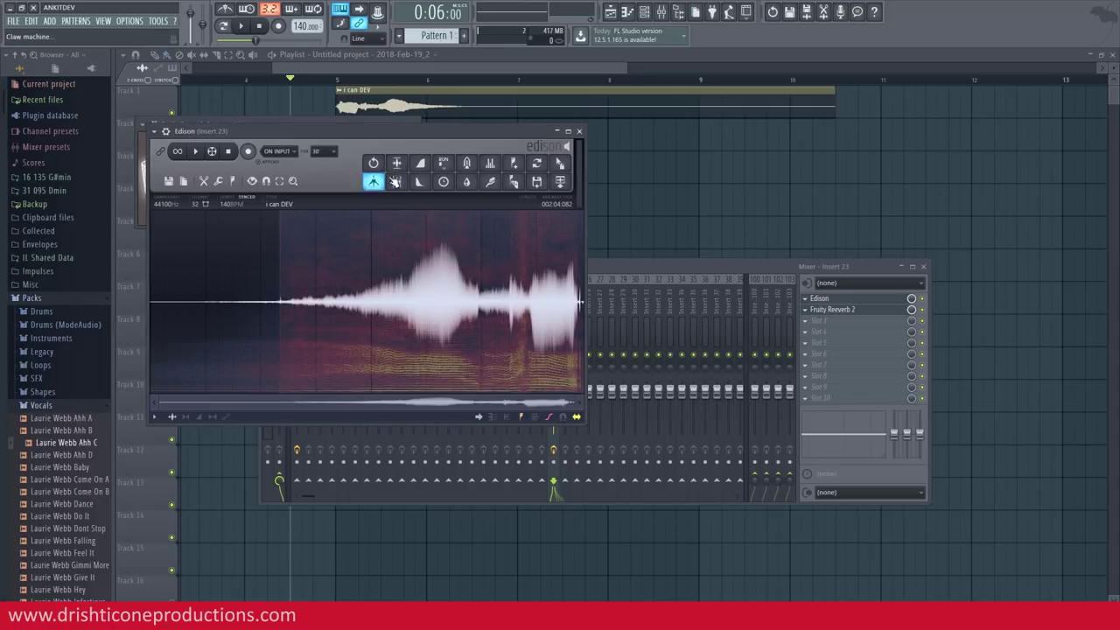
pyautogui.click(200, 154)
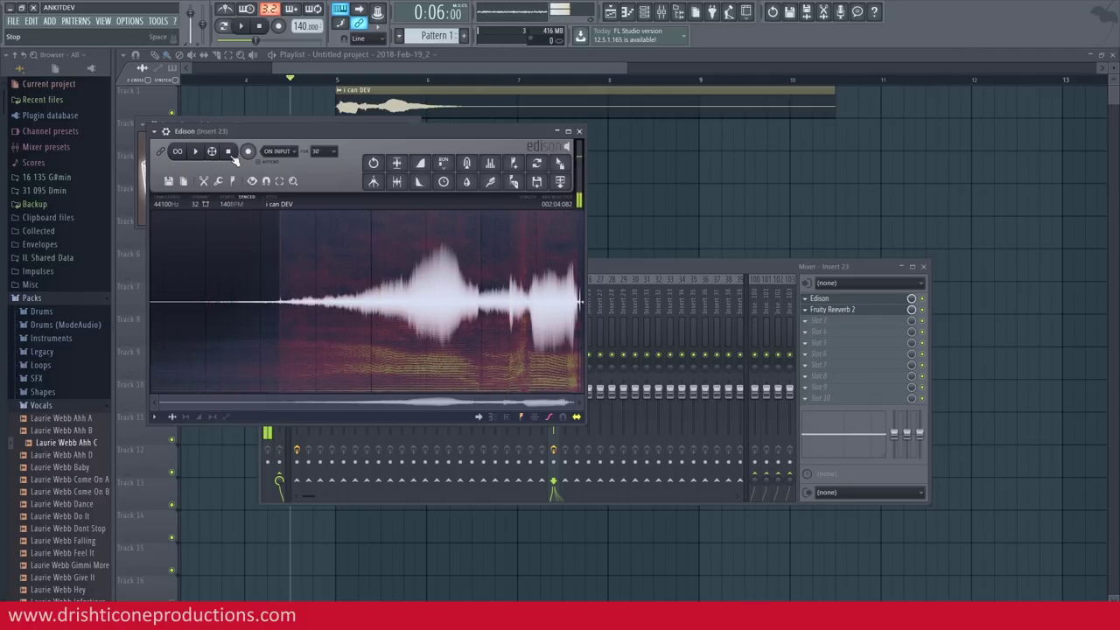
# Load a second Edison into slot 3 of Insert 23 and place its window beside the first one
pyautogui.click(812, 325)
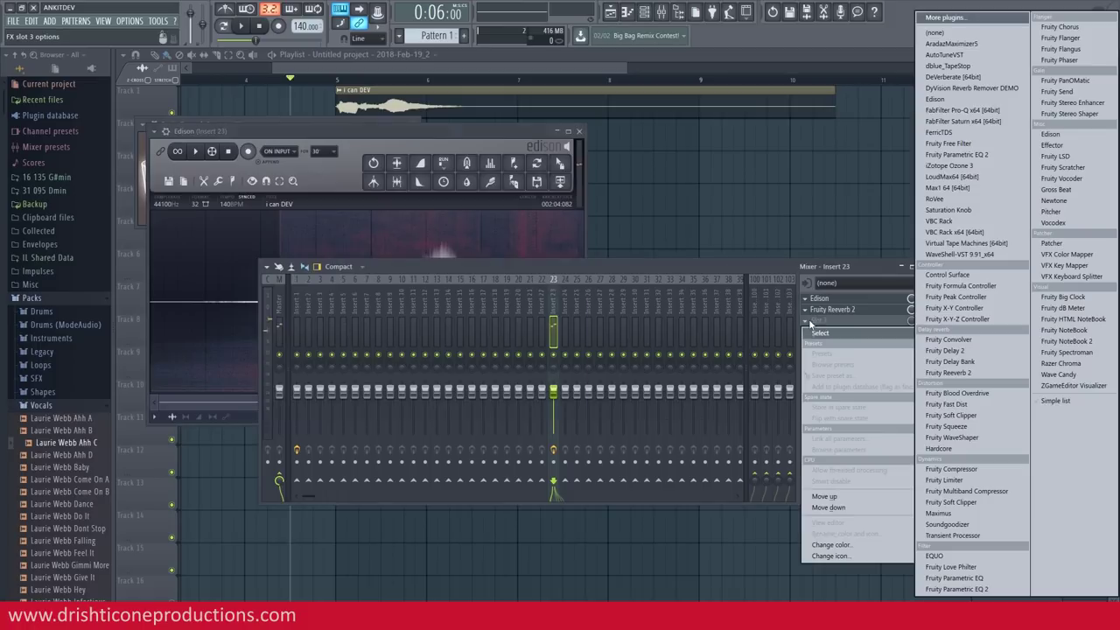
pyautogui.click(1053, 135)
pyautogui.moveTo(715, 281); pyautogui.dragTo(725, 131)
pyautogui.click(519, 136)
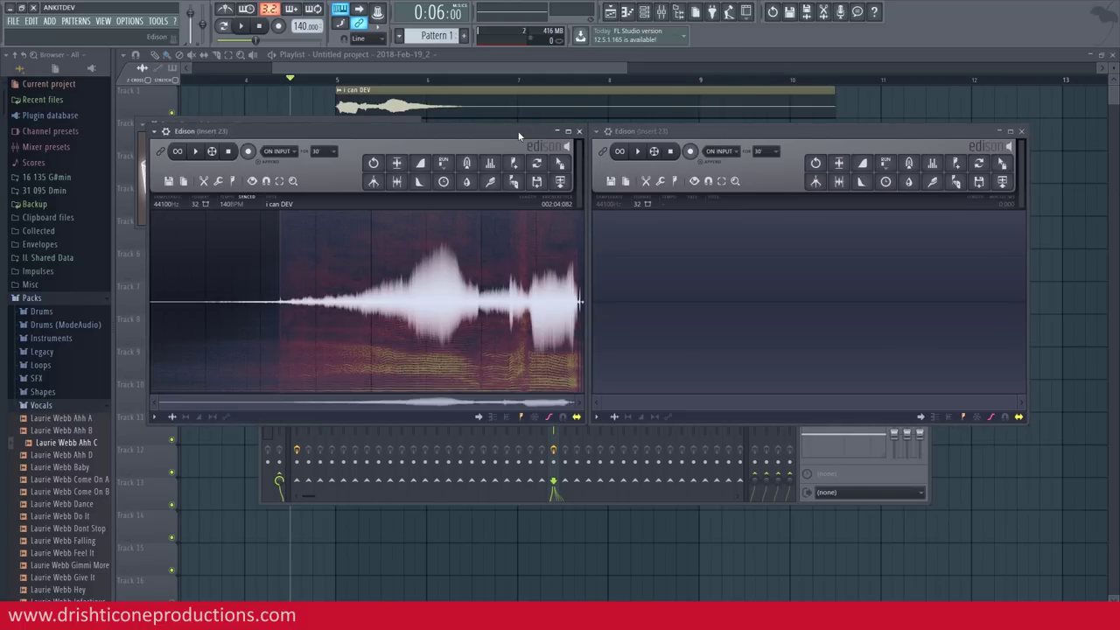
# Record the first Edison's reversed vocal with its reverb tail into the second Edison
pyautogui.click(691, 153)
pyautogui.click(199, 152)
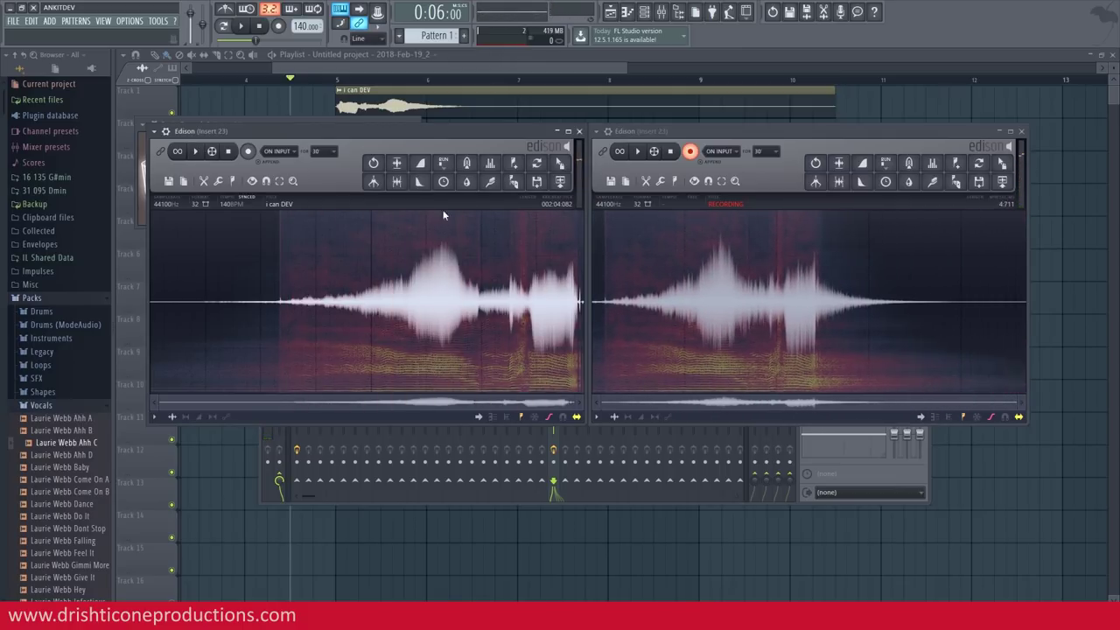
pyautogui.click(672, 152)
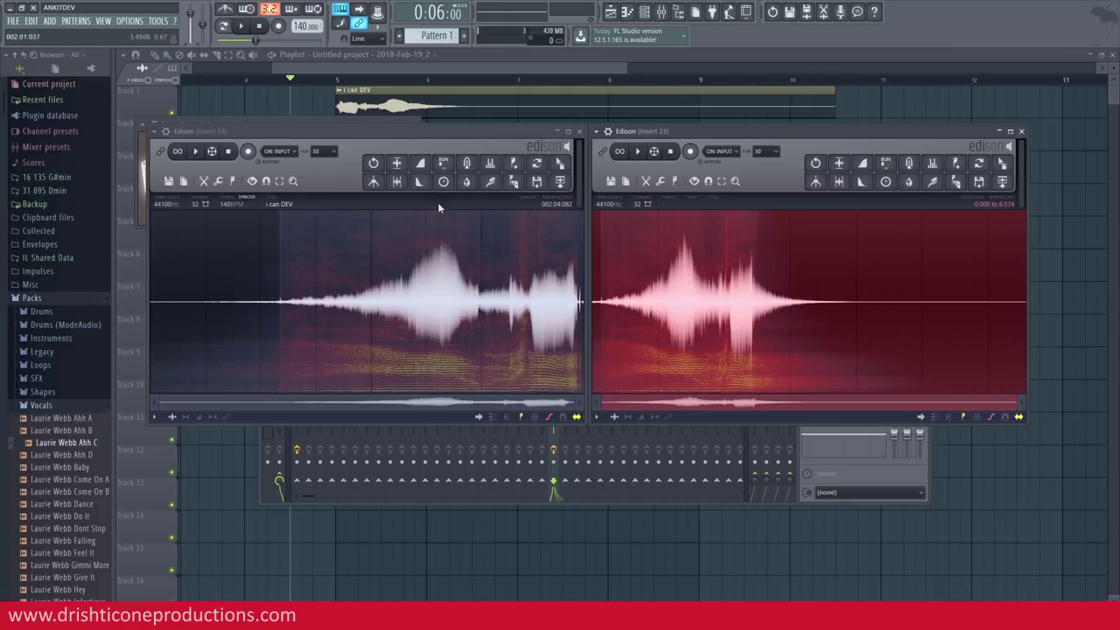
# Reverse the new recording in the second Edison and play it back
pyautogui.moveTo(739, 132); pyautogui.dragTo(731, 173)
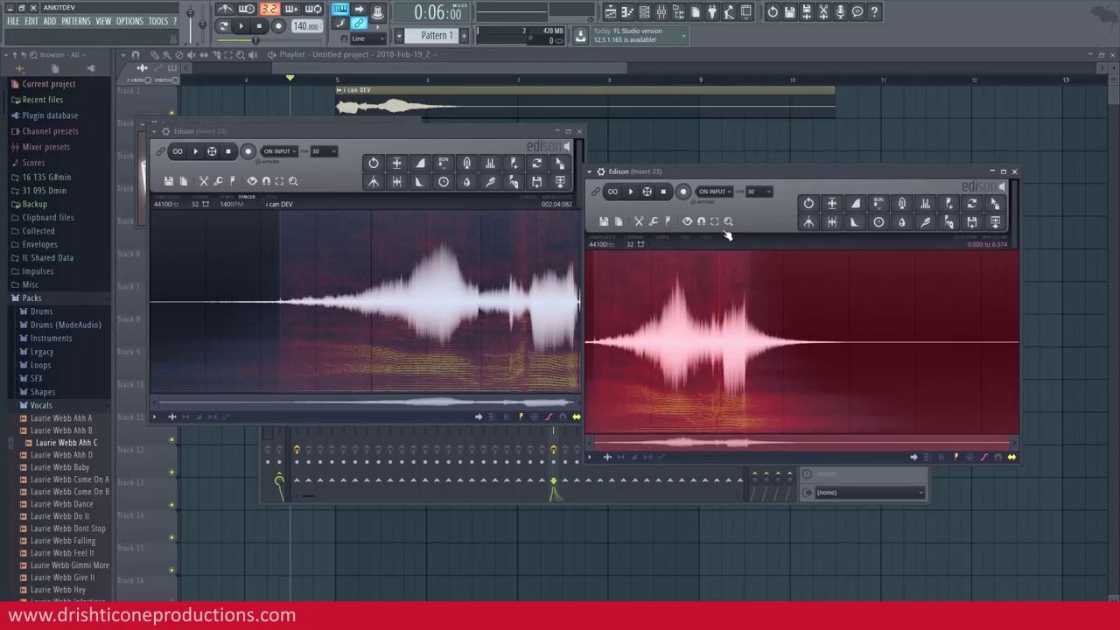
pyautogui.click(654, 222)
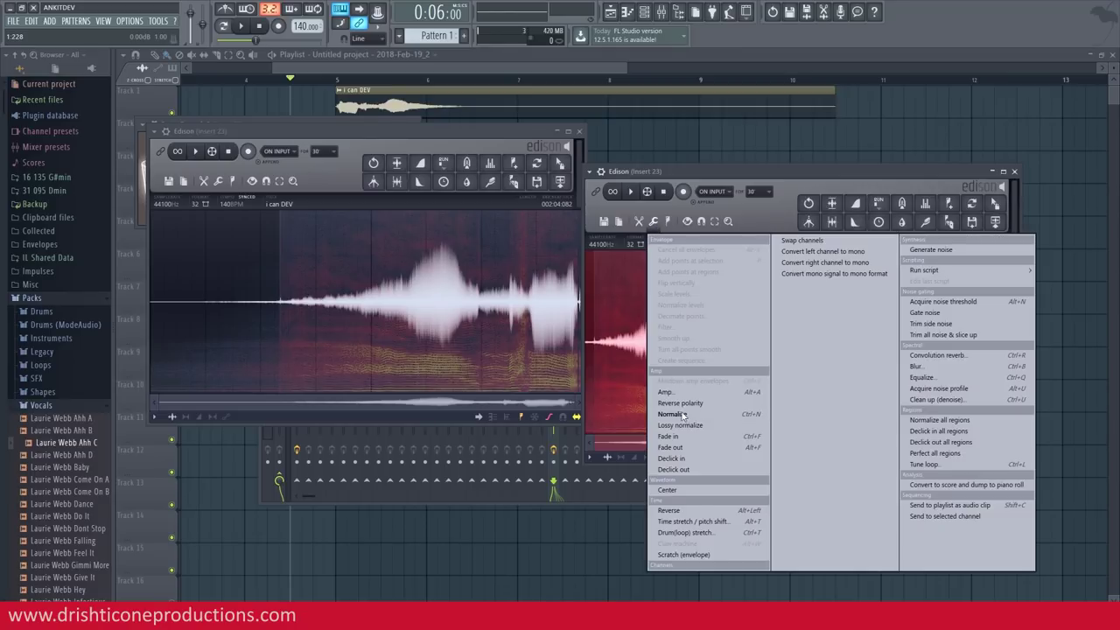
pyautogui.click(694, 512)
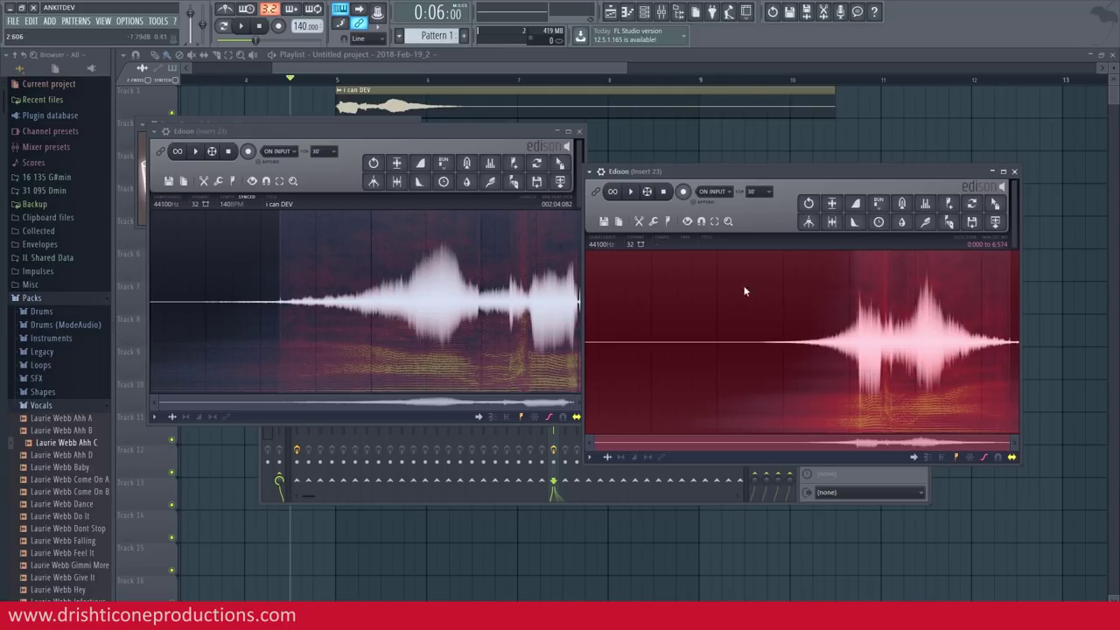
pyautogui.click(632, 194)
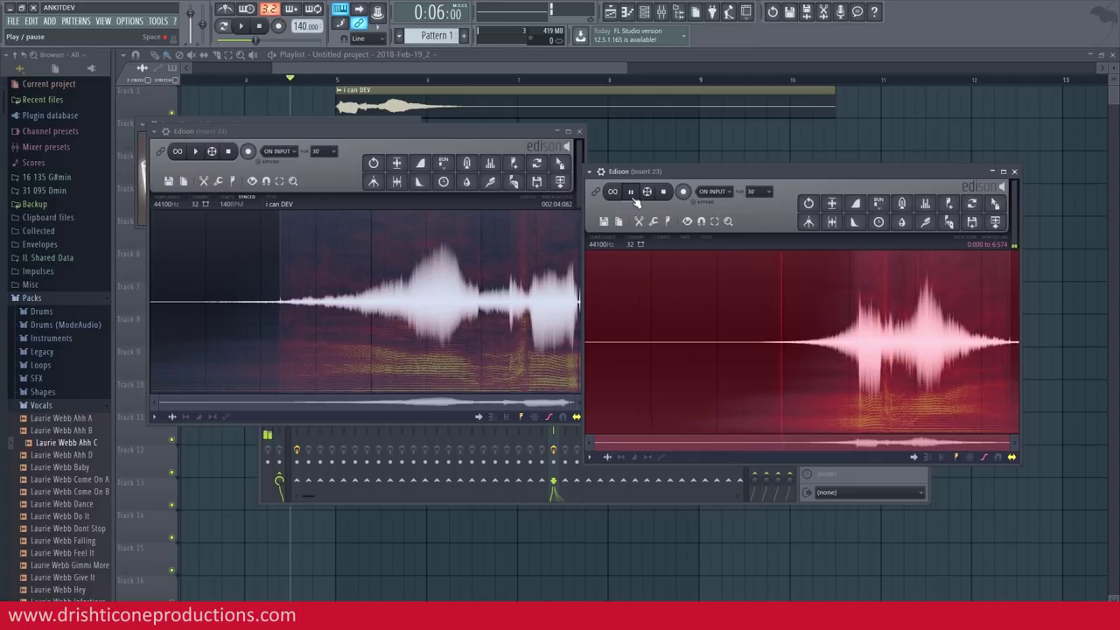
pyautogui.click(632, 193)
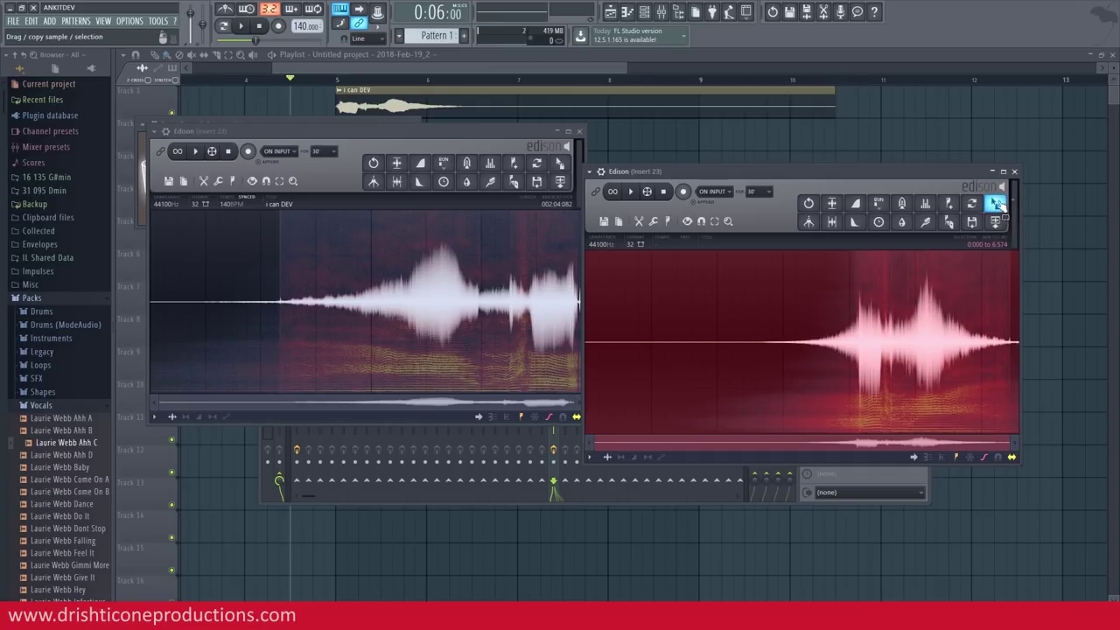
# Place the reversed reverb recording on Track 2 of the playlist, lined up with the vocal on Track 1
pyautogui.moveTo(998, 207); pyautogui.dragTo(1012, 221)
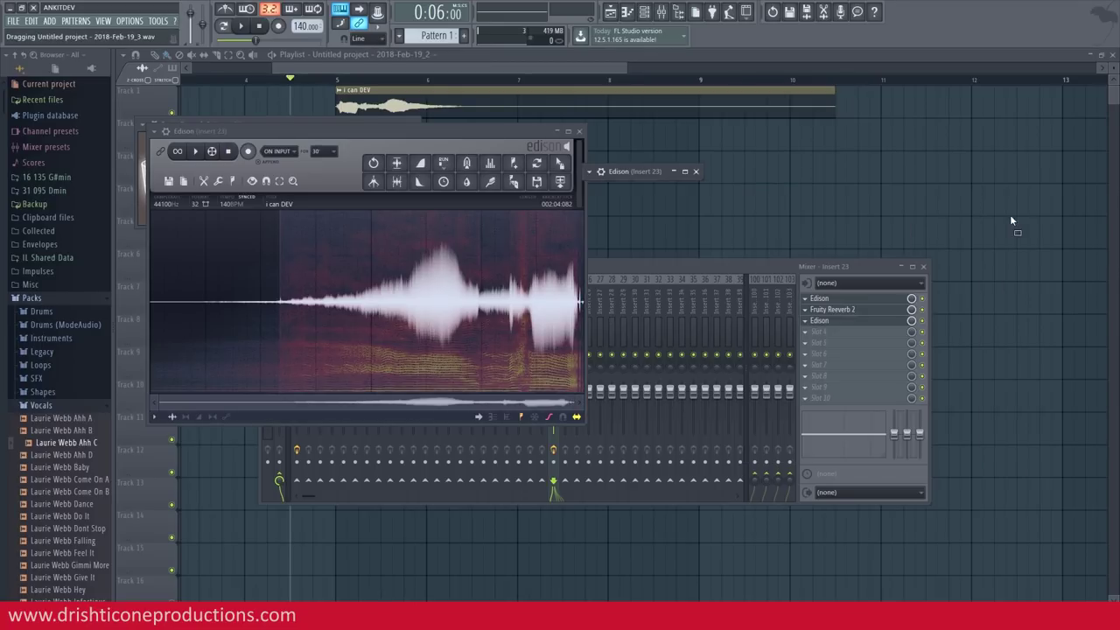
pyautogui.moveTo(832, 152); pyautogui.dragTo(628, 140)
pyautogui.moveTo(747, 131); pyautogui.dragTo(384, 125)
# Slice the Track 2 clip just after bar 5, where the vocal starts, and delete the part after the cut
pyautogui.scroll(3, 340, 87)
pyautogui.scroll(1, 340, 87)
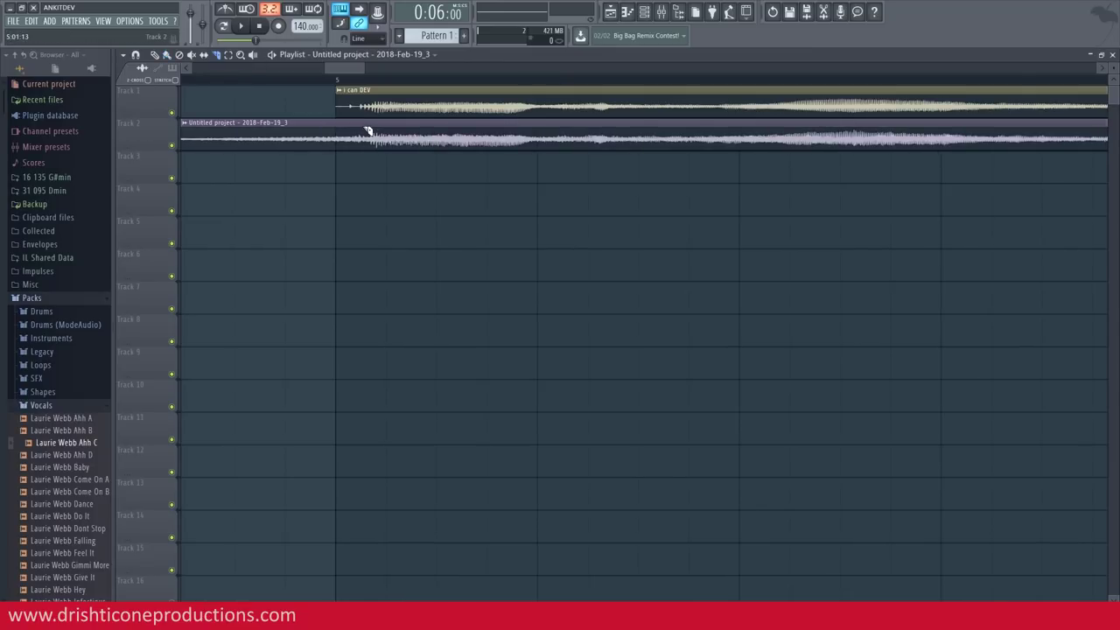
pyautogui.moveTo(368, 149); pyautogui.dragTo(368, 152)
pyautogui.click(168, 57)
pyautogui.rightClick(521, 132)
pyautogui.scroll(-2, 584, 93)
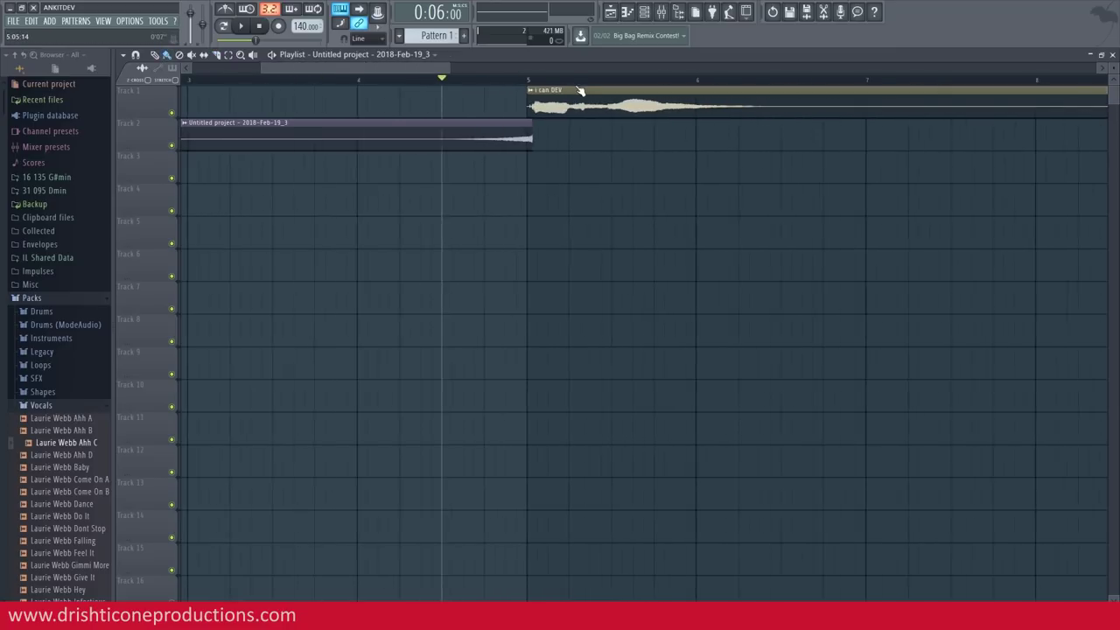
# Play the reverse reverb leading into the vocal, and return the playhead to bar 4
pyautogui.press('space')
pyautogui.click(444, 85)
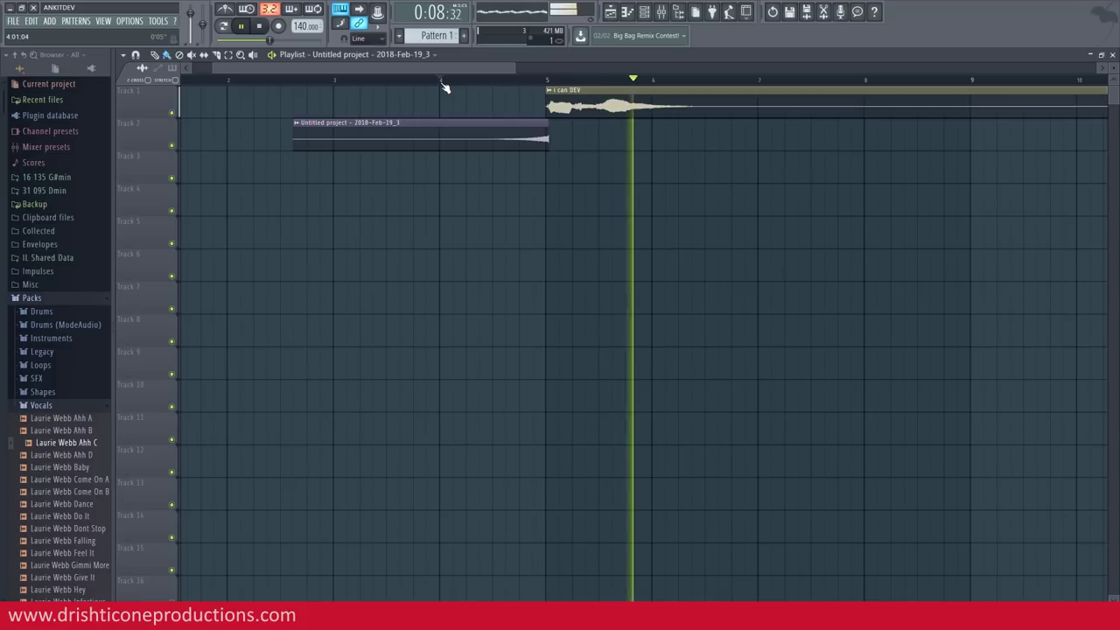
pyautogui.press('space')
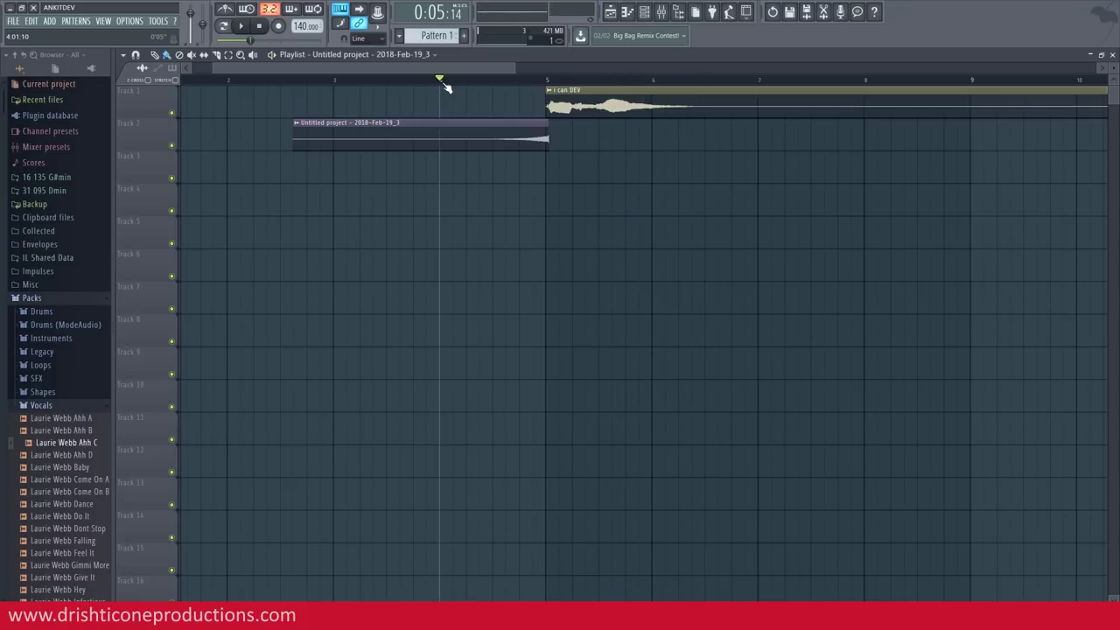
# Delete the reverse reverb clip and the vocal clip from the playlist
pyautogui.rightClick(527, 143)
pyautogui.rightClick(593, 108)
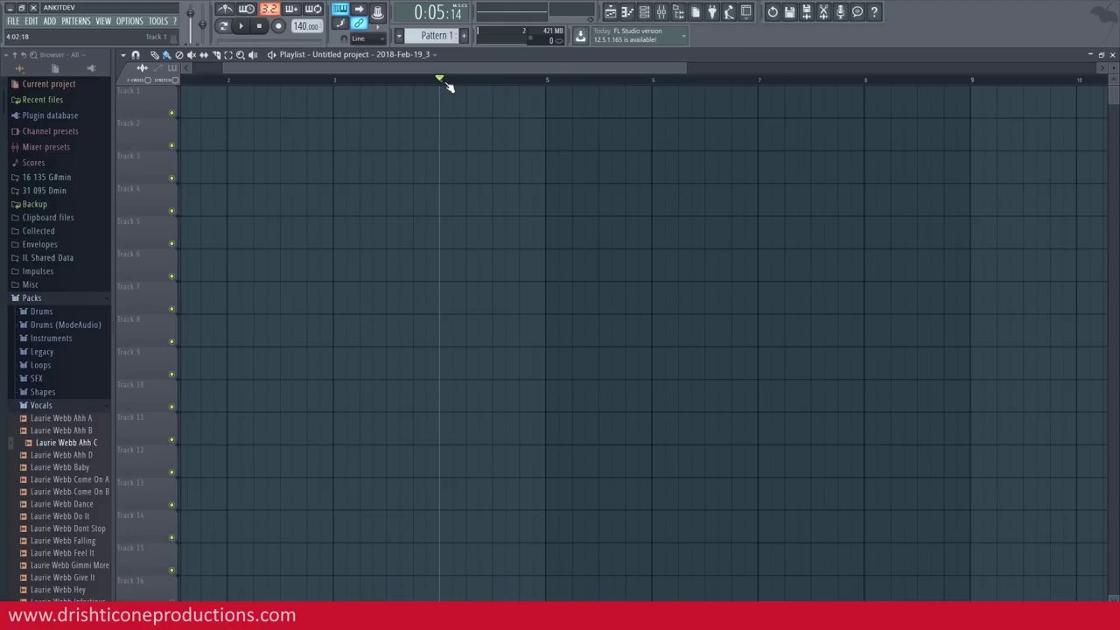
pyautogui.scroll(-3, 449, 84)
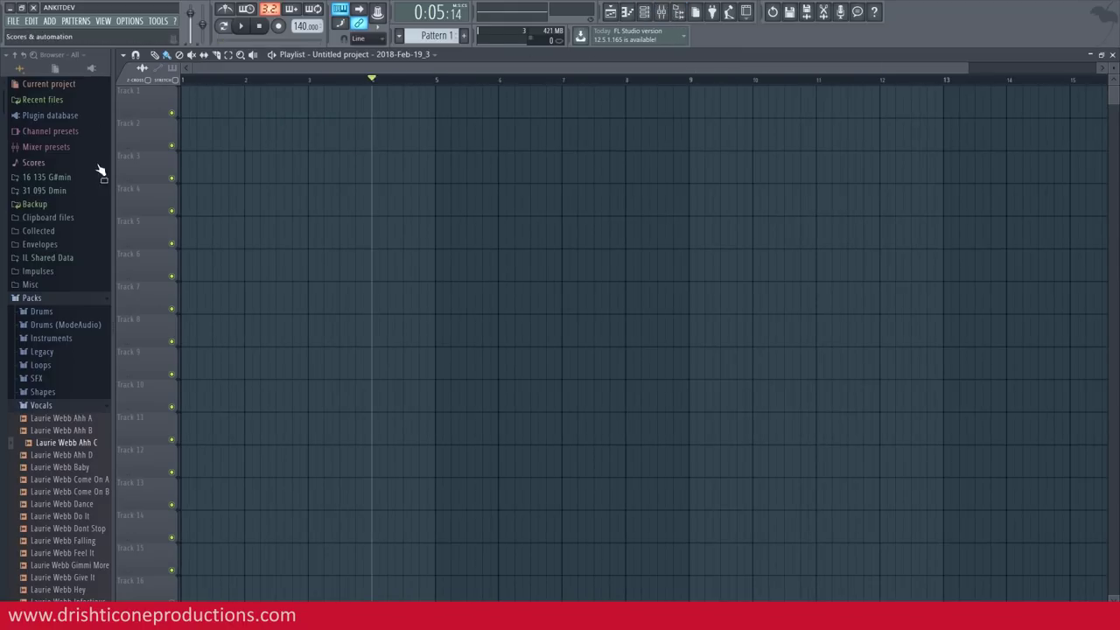
# Load Edison into slot 1 of mixer Insert 16
pyautogui.click(653, 25)
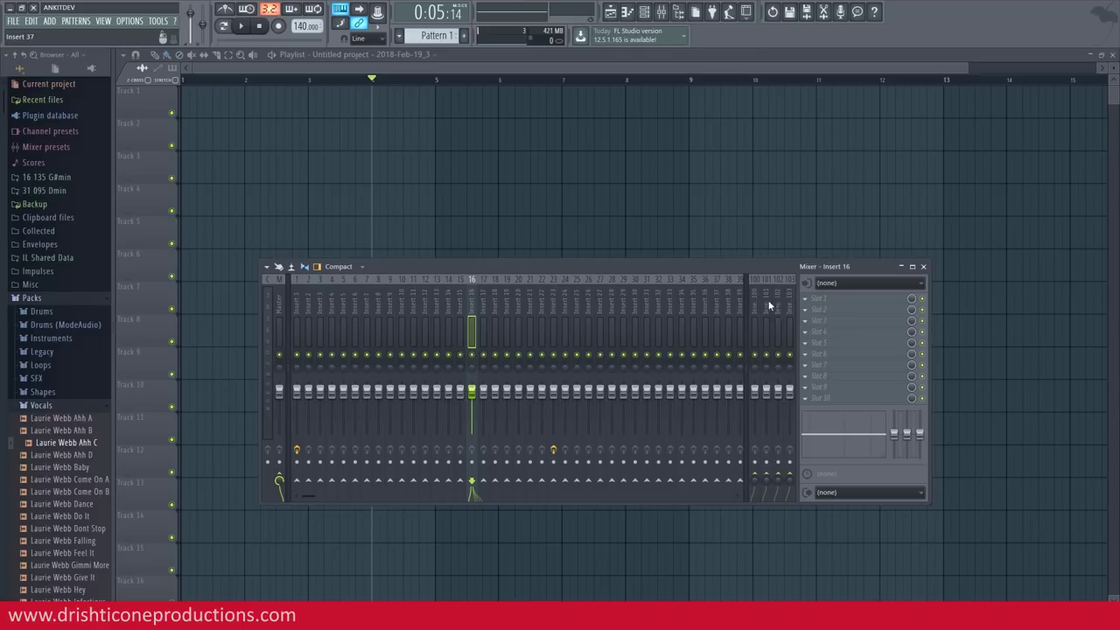
pyautogui.click(813, 303)
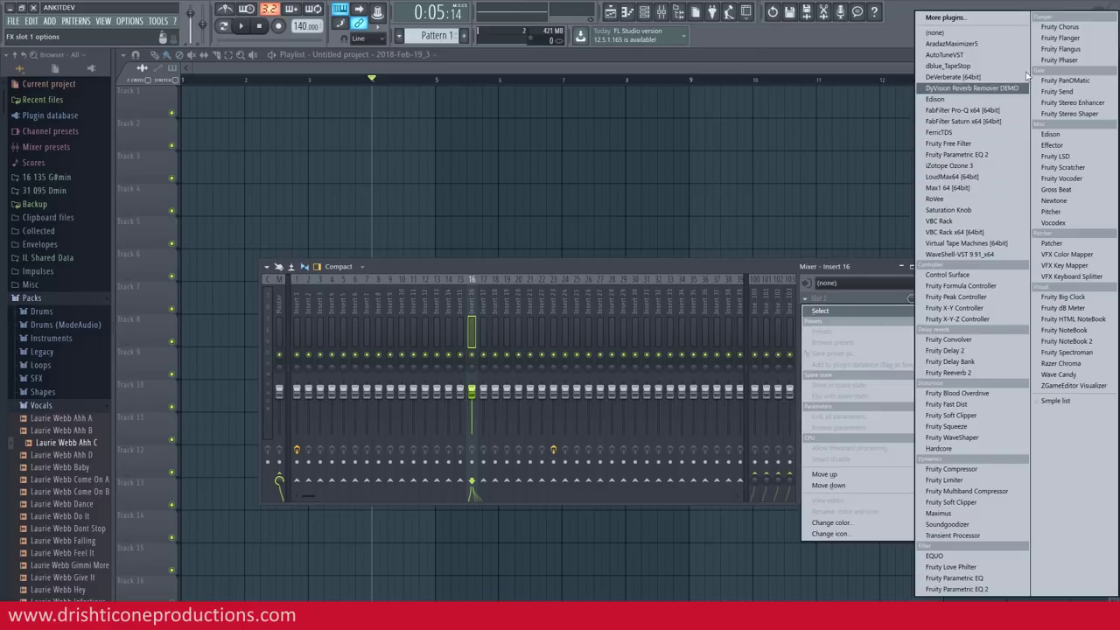
pyautogui.click(1072, 133)
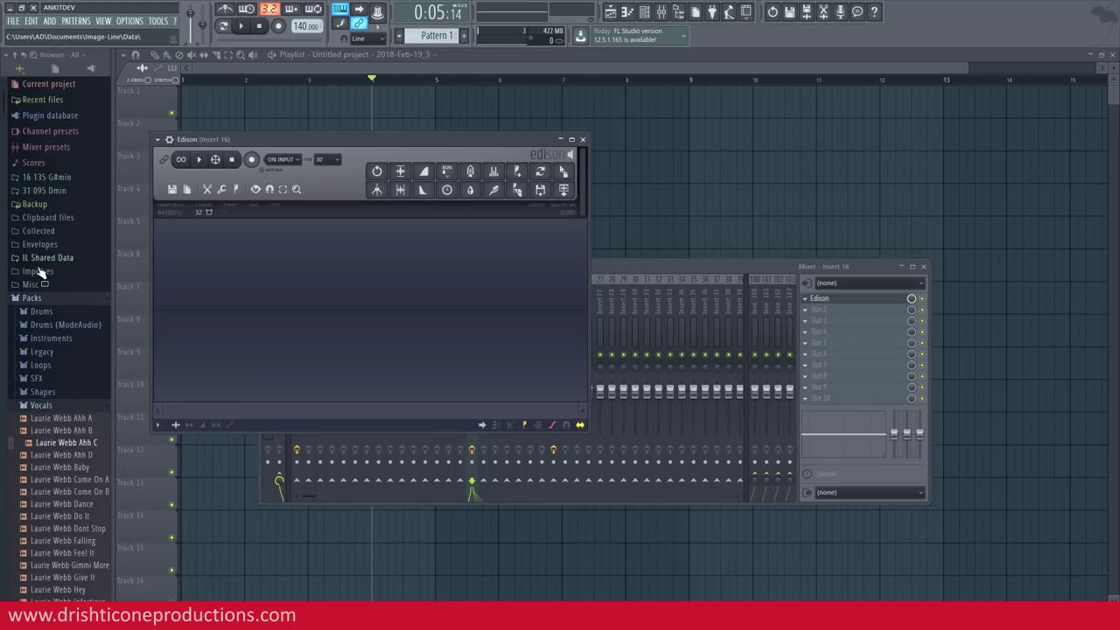
# Load the Grv Kick 27 sample from the Drums pack's Kicks folder into Edison and play it
pyautogui.click(40, 313)
pyautogui.click(48, 351)
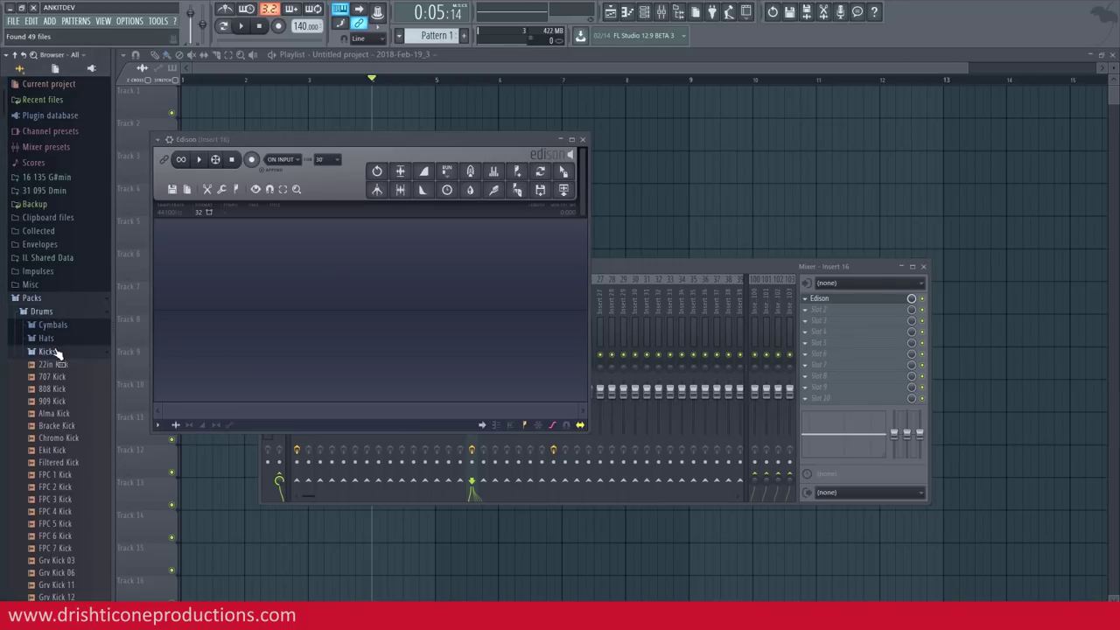
pyautogui.scroll(-10, 57, 355)
pyautogui.scroll(3, 56, 354)
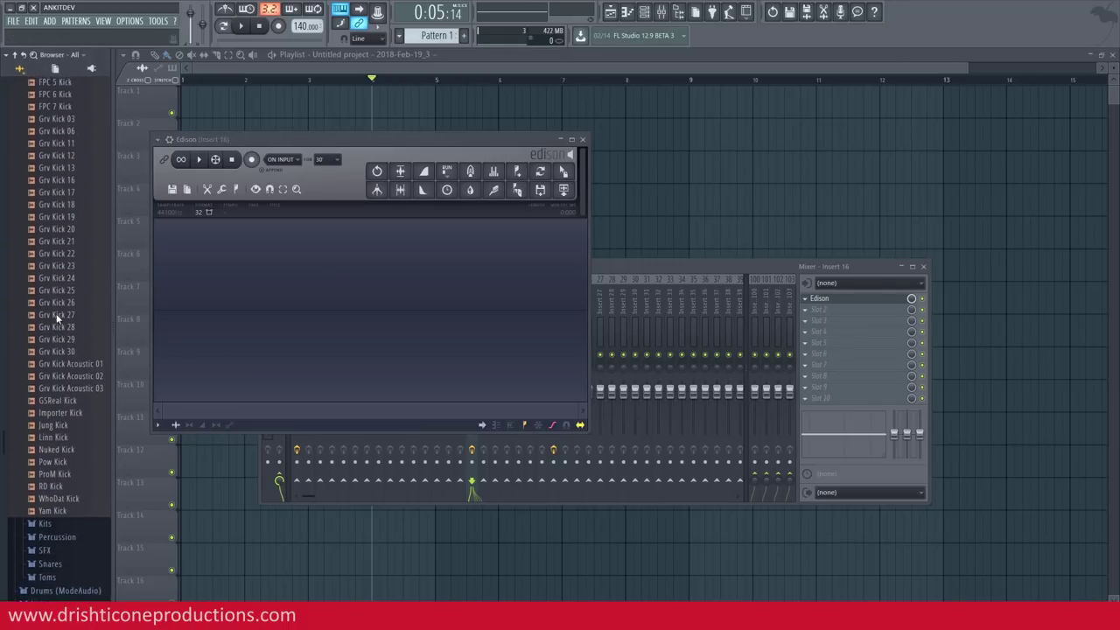
pyautogui.click(64, 280)
pyautogui.click(68, 316)
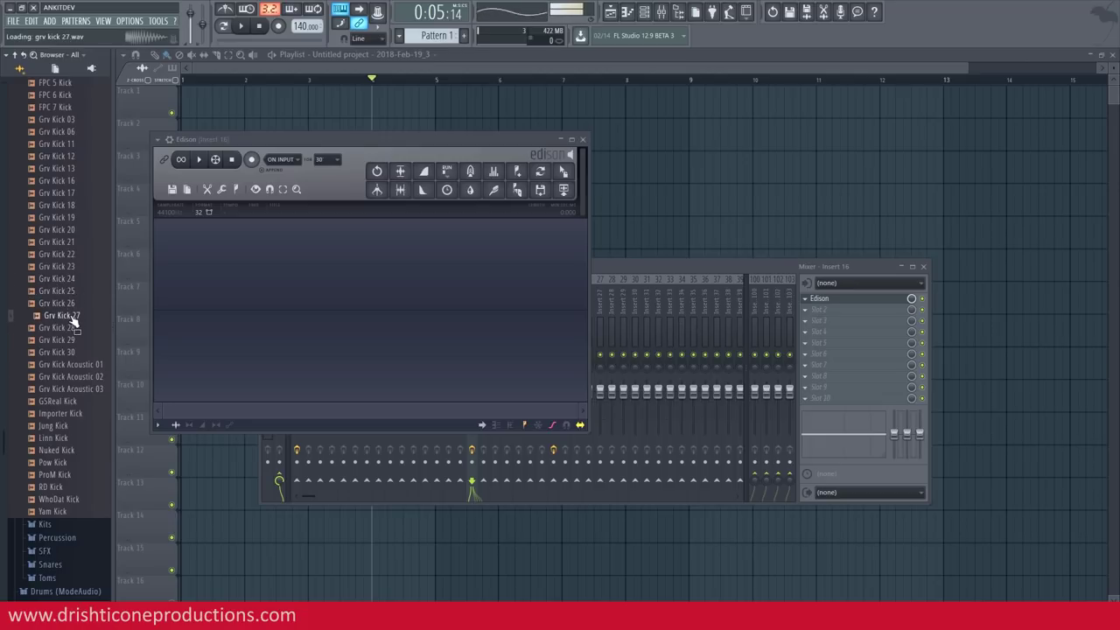
pyautogui.moveTo(72, 323); pyautogui.dragTo(202, 301)
pyautogui.moveTo(414, 139); pyautogui.dragTo(514, 134)
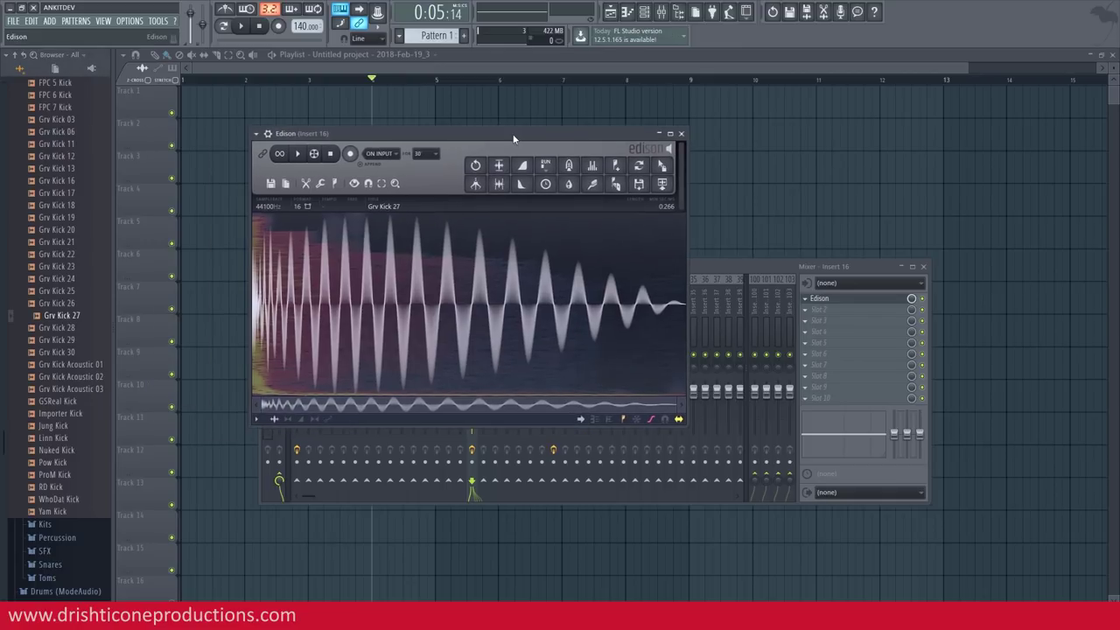
pyautogui.click(302, 155)
# Lengthen the kick sample in Edison by copying the silence at its end and pasting it repeatedly after the kick
pyautogui.moveTo(685, 308); pyautogui.dragTo(685, 305)
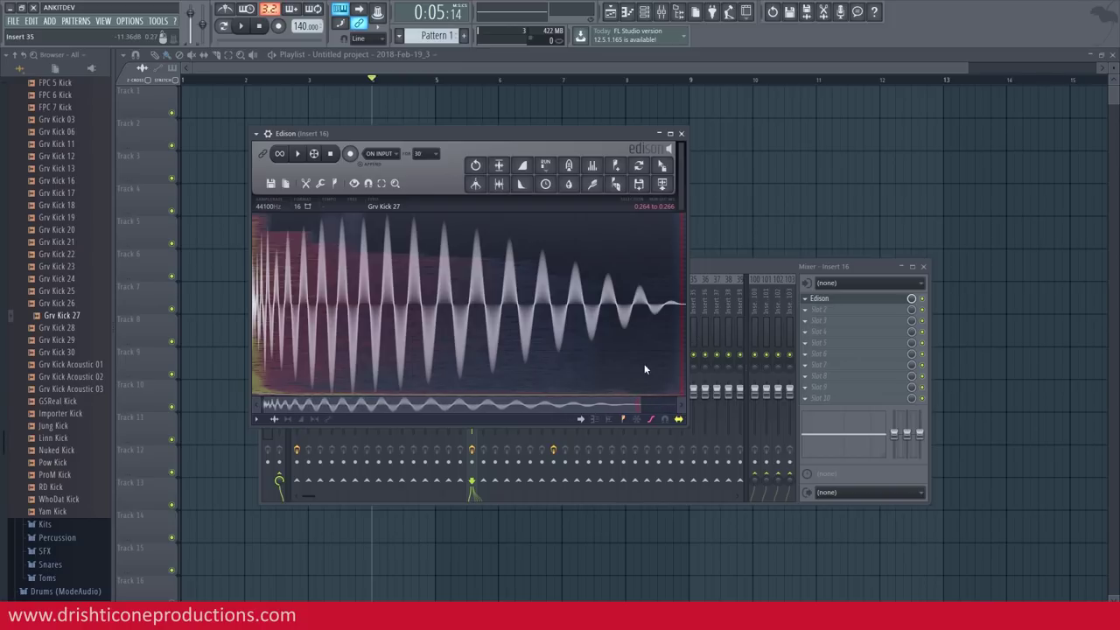
pyautogui.moveTo(596, 406); pyautogui.dragTo(636, 326)
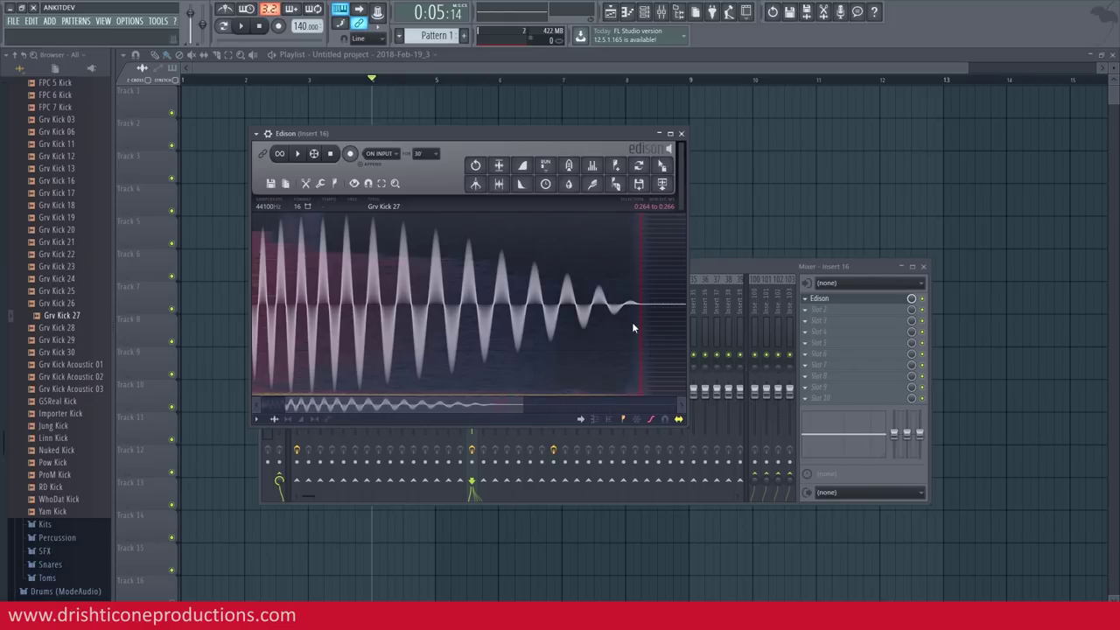
pyautogui.moveTo(481, 408); pyautogui.dragTo(728, 402)
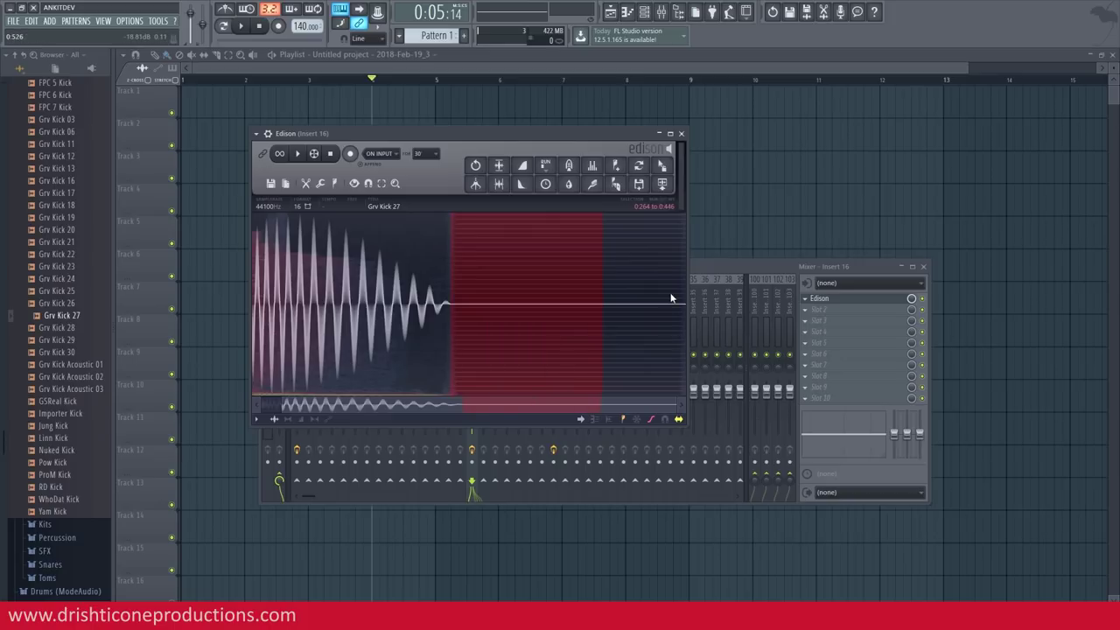
pyautogui.hotkey('ctrl', 'v')
pyautogui.hotkey('ctrl', 'v')
pyautogui.hotkey('ctrl', 'v')
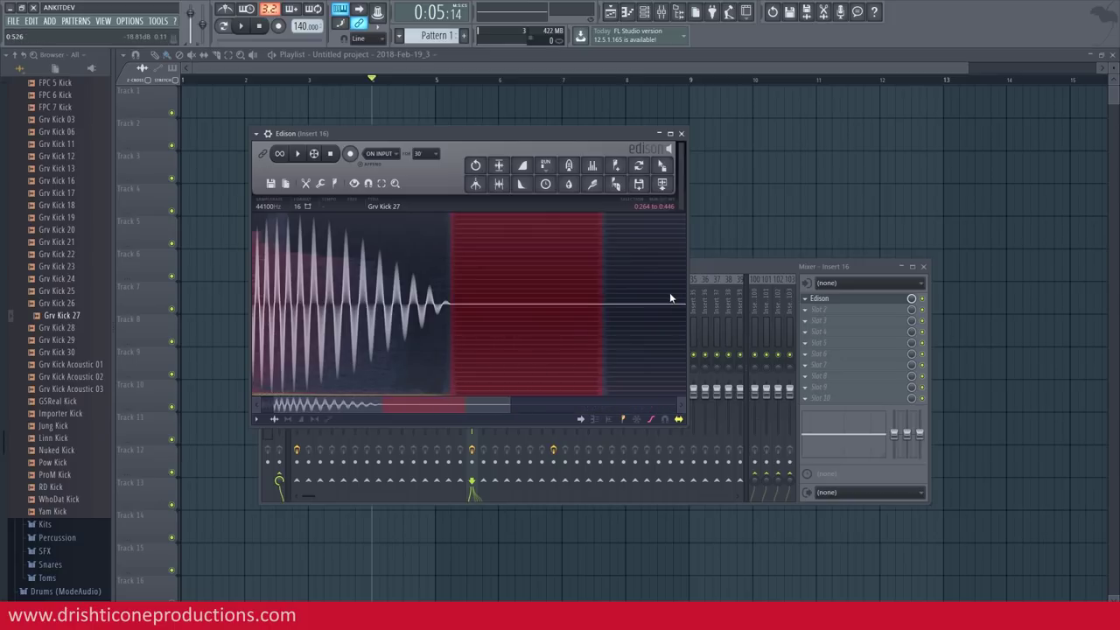
pyautogui.moveTo(469, 406); pyautogui.dragTo(679, 407)
pyautogui.moveTo(350, 307); pyautogui.dragTo(354, 305)
pyautogui.click(353, 306)
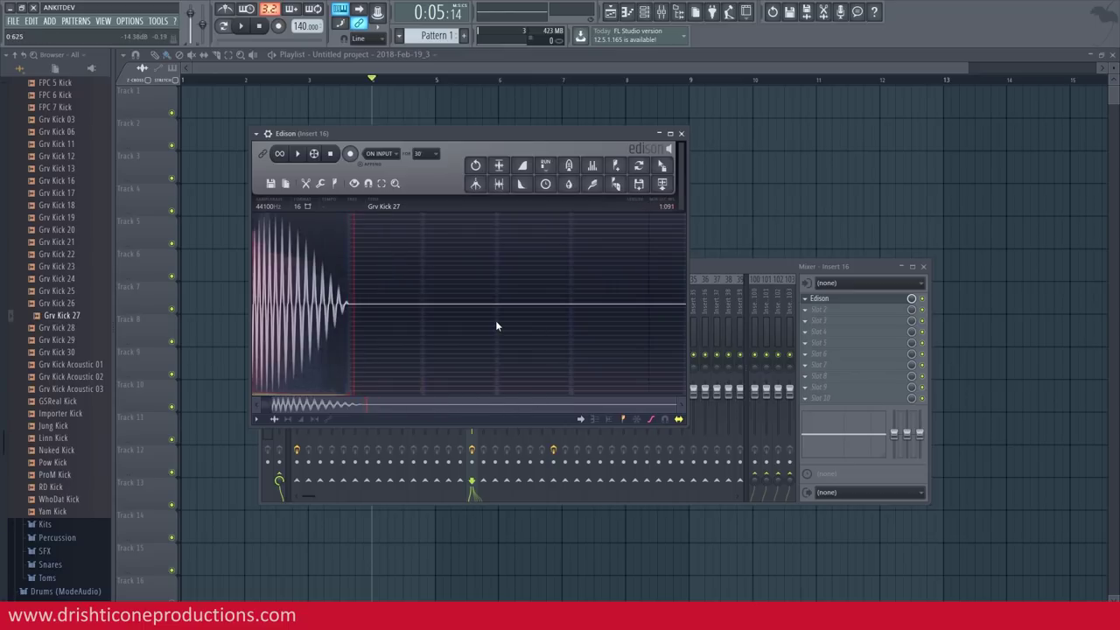
# Play the kick sample with its added silence in Edison
pyautogui.click(333, 155)
pyautogui.click(300, 157)
pyautogui.click(332, 157)
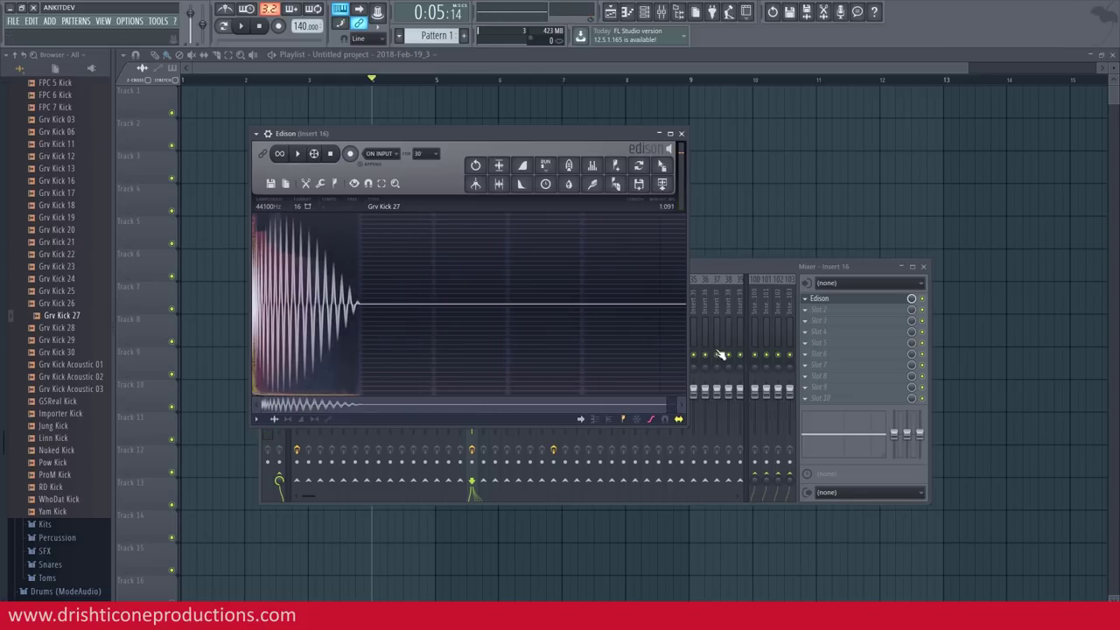
# Generate a 45 Hz sine wave at slightly reduced volume over the silence from 0.293 to 1.091, and play it
pyautogui.moveTo(371, 308); pyautogui.dragTo(451, 310)
pyautogui.moveTo(682, 311); pyautogui.dragTo(696, 312)
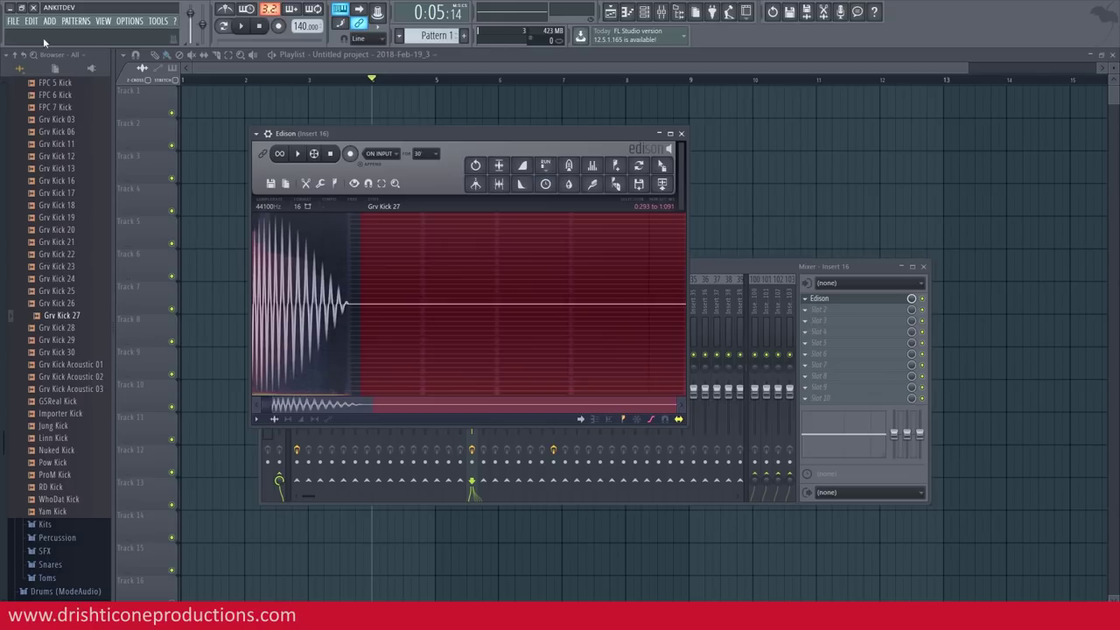
pyautogui.click(548, 168)
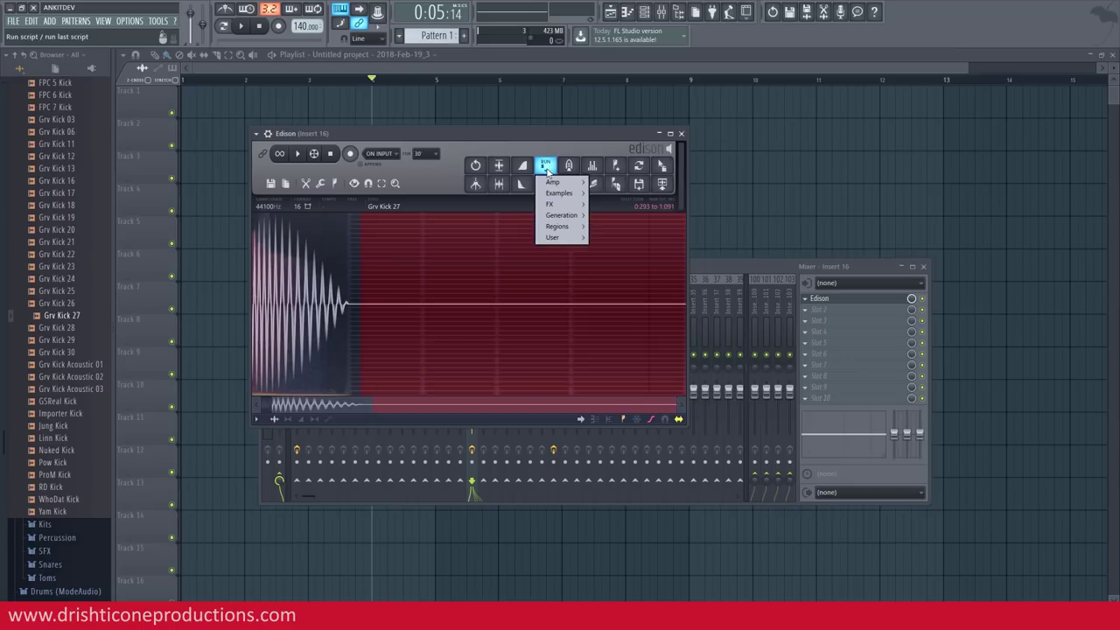
pyautogui.moveTo(557, 218)
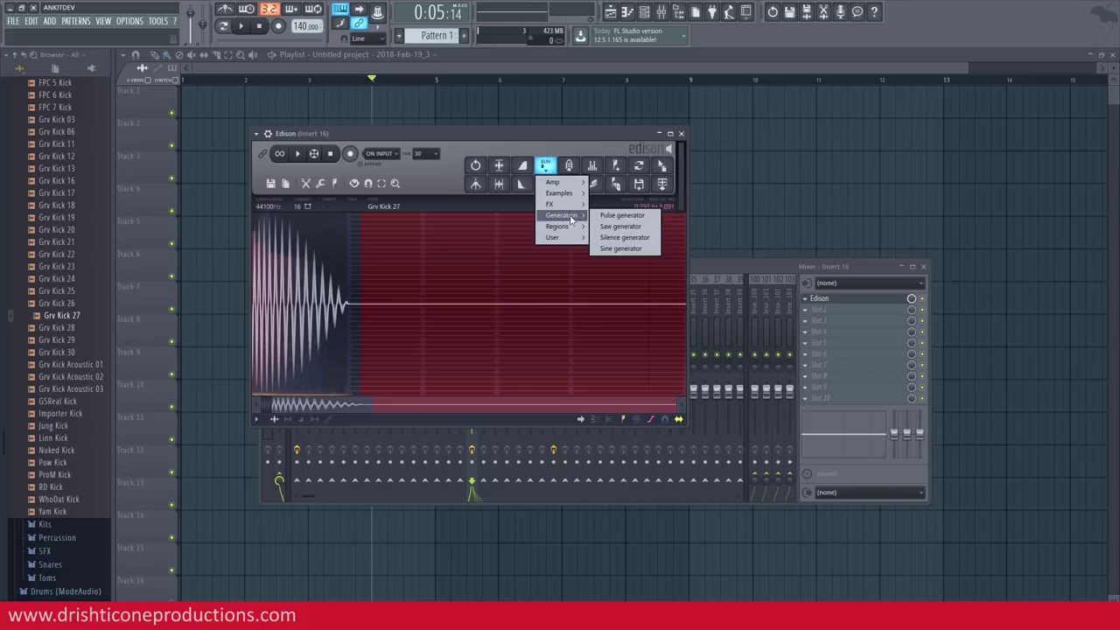
pyautogui.click(623, 248)
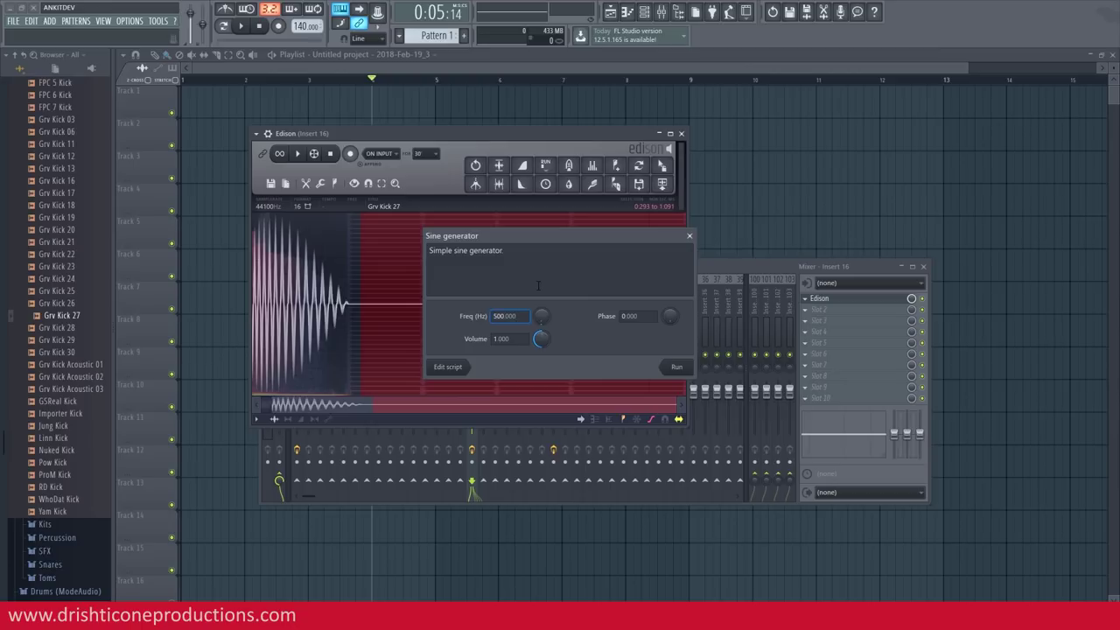
pyautogui.moveTo(518, 316); pyautogui.dragTo(487, 318)
pyautogui.write('45')
pyautogui.moveTo(541, 338); pyautogui.dragTo(541, 343)
pyautogui.click(680, 366)
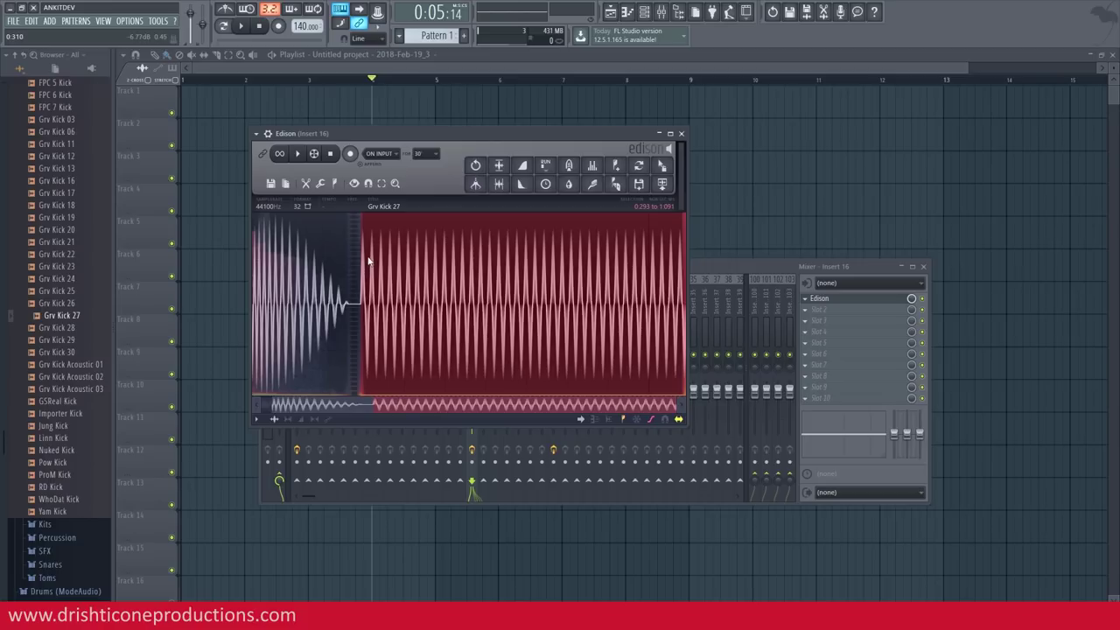
pyautogui.click(298, 156)
# Delete the section from the middle of the kick, at a zero crossing, through the silent gap up to the sine wave's start
pyautogui.moveTo(676, 403); pyautogui.dragTo(435, 402)
pyautogui.click(506, 309)
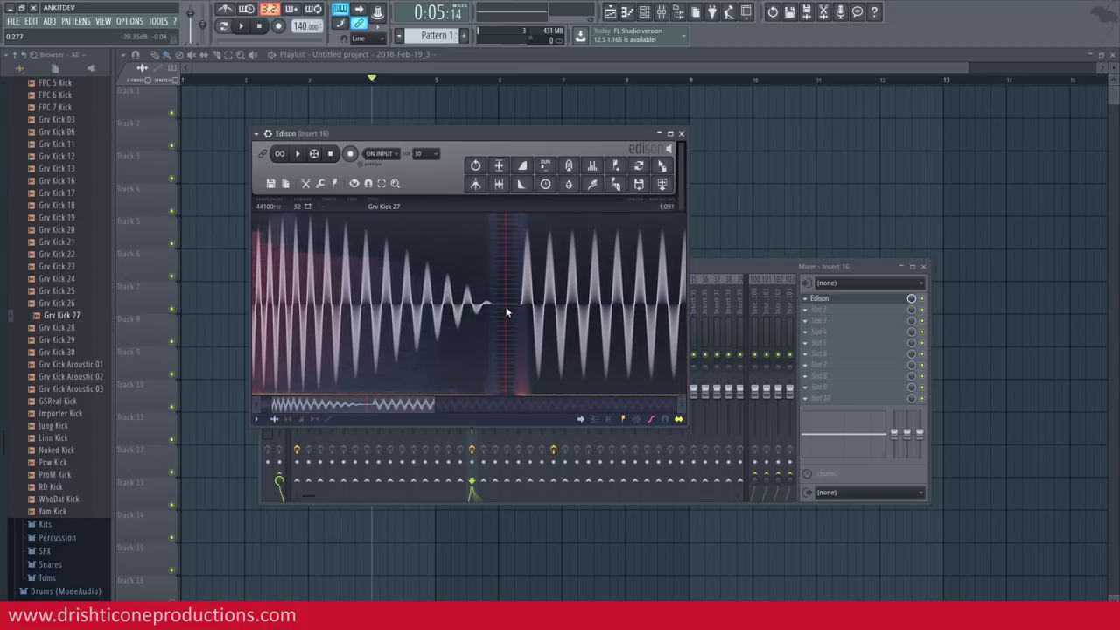
pyautogui.click(342, 294)
pyautogui.moveTo(424, 403); pyautogui.dragTo(385, 404)
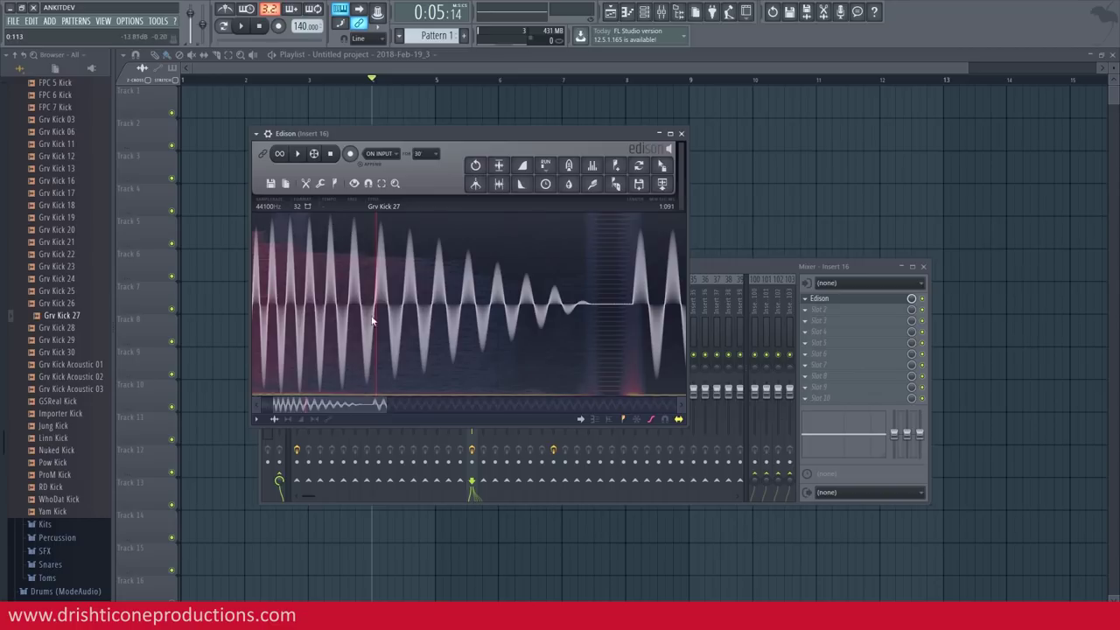
pyautogui.moveTo(377, 304); pyautogui.dragTo(633, 318)
pyautogui.press('Delete')
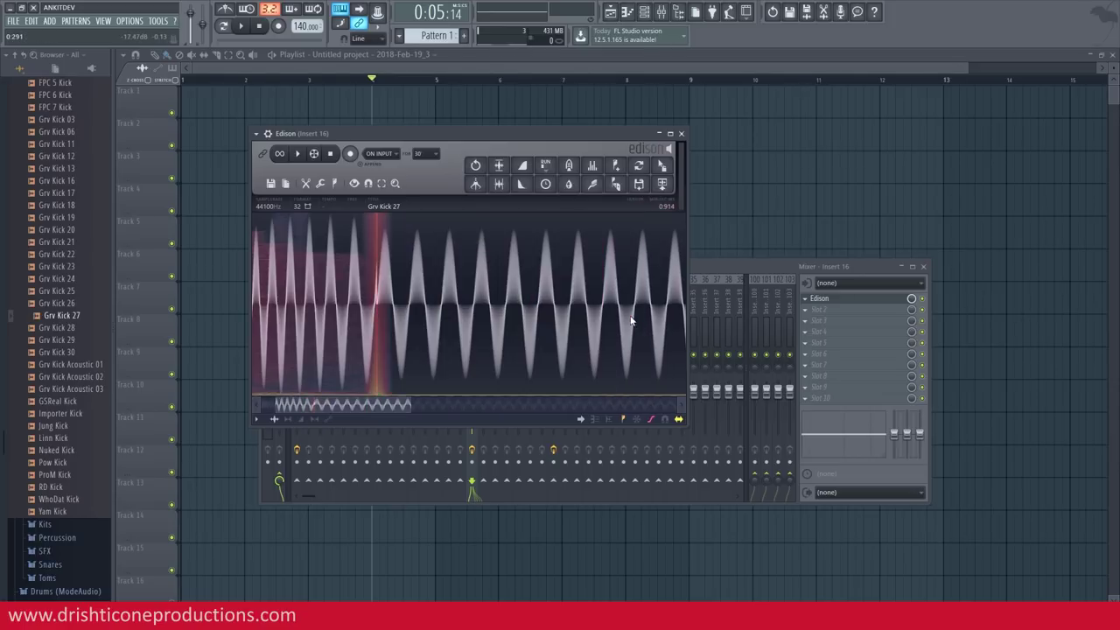
# Trim away the leftover wave fragment and spike at the joint so the kick and sine wave meet at a zero crossing
pyautogui.scroll(6, 375, 310)
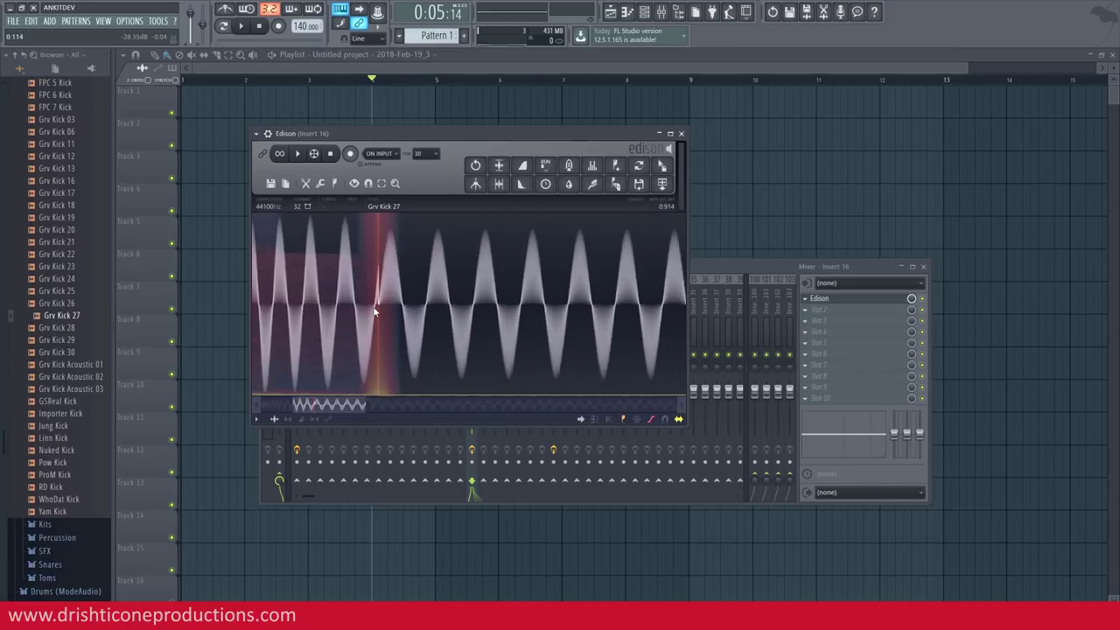
pyautogui.scroll(4, 386, 308)
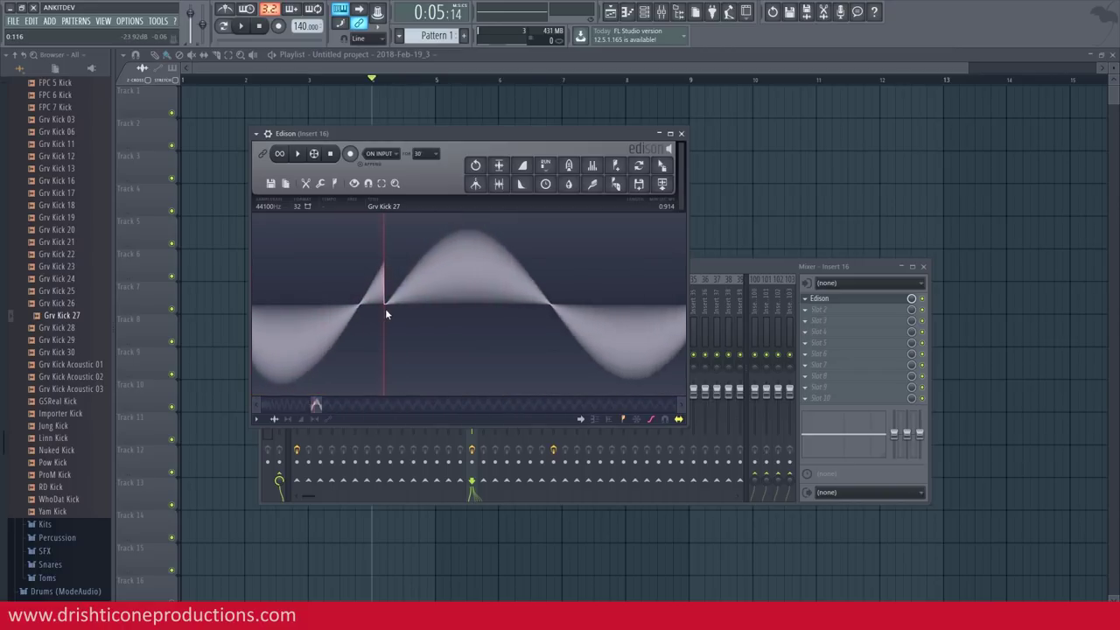
pyautogui.scroll(-3, 366, 307)
pyautogui.scroll(-3, 366, 306)
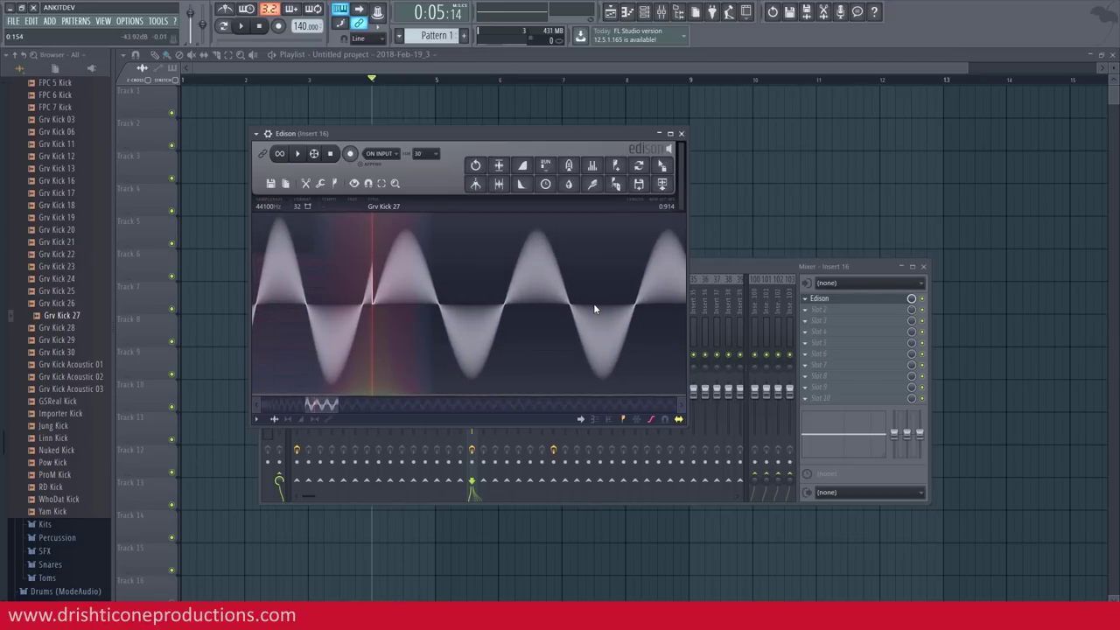
pyautogui.scroll(4, 364, 313)
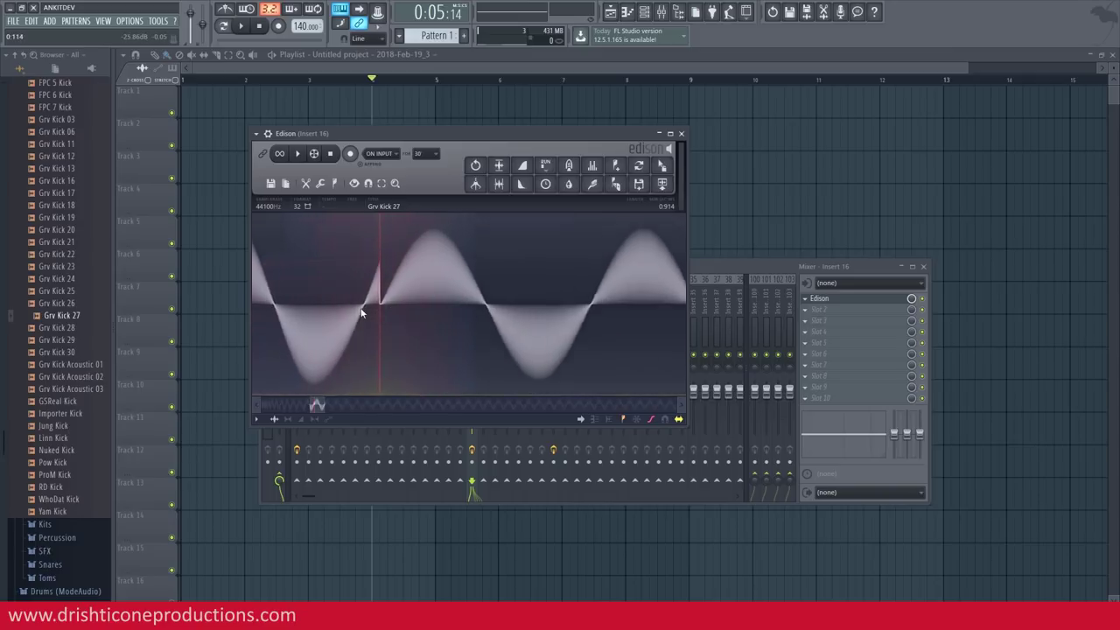
pyautogui.scroll(3, 365, 306)
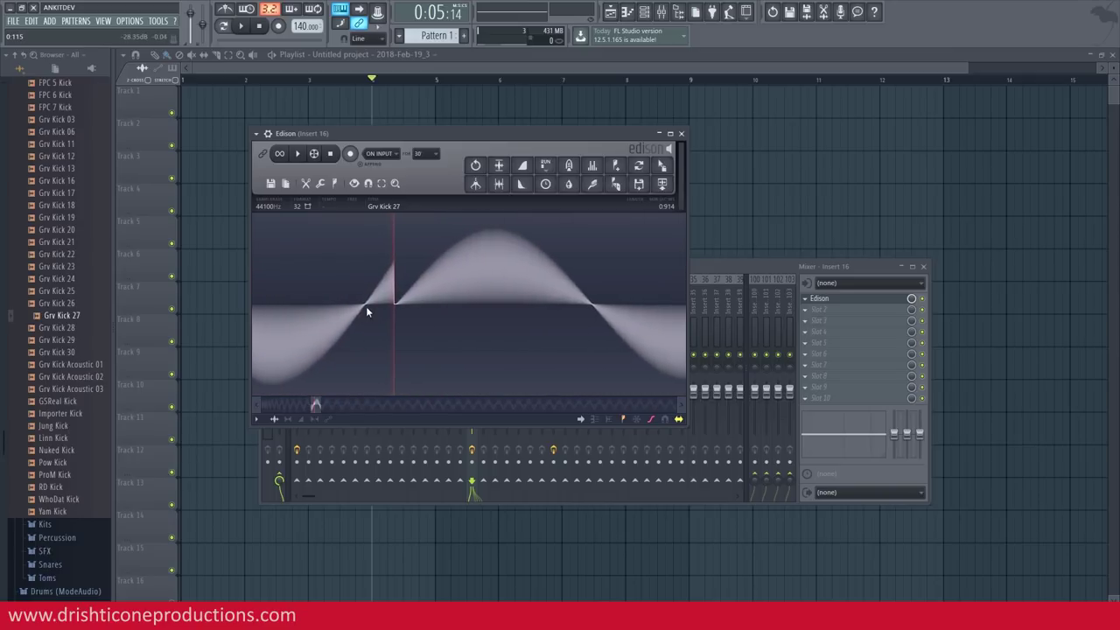
pyautogui.moveTo(367, 306); pyautogui.dragTo(398, 304)
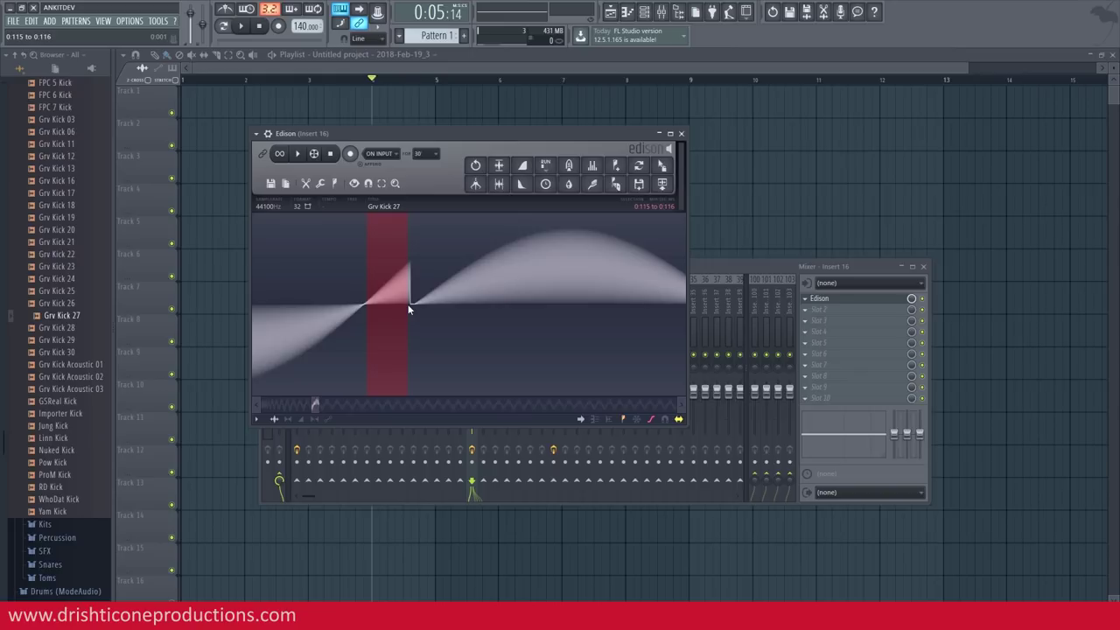
pyautogui.press('Delete')
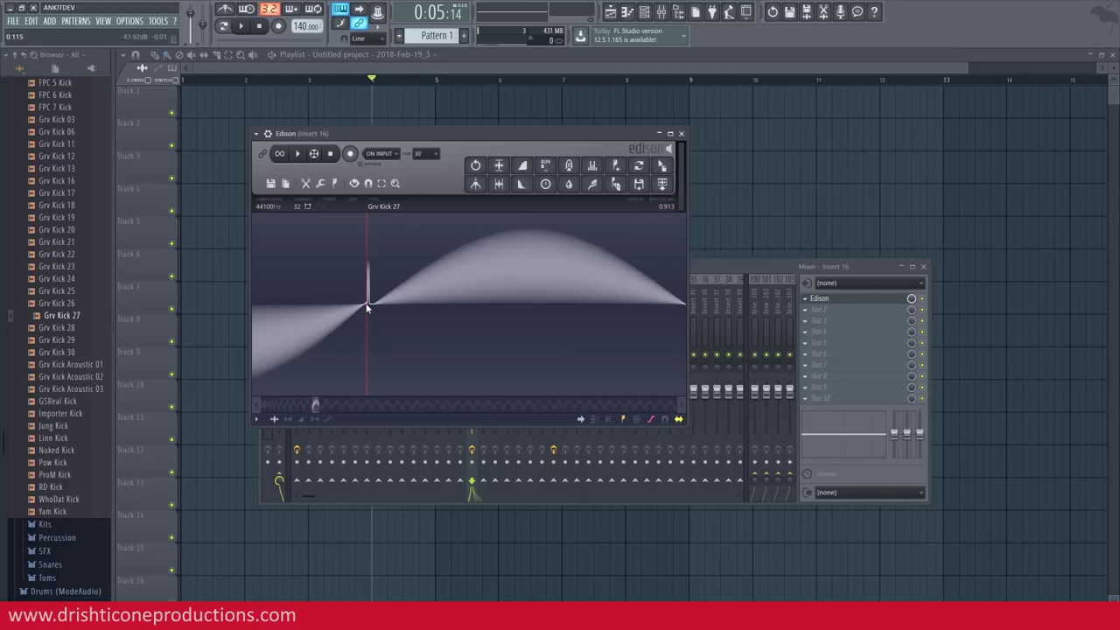
pyautogui.moveTo(365, 307); pyautogui.dragTo(370, 307)
pyautogui.press('Delete')
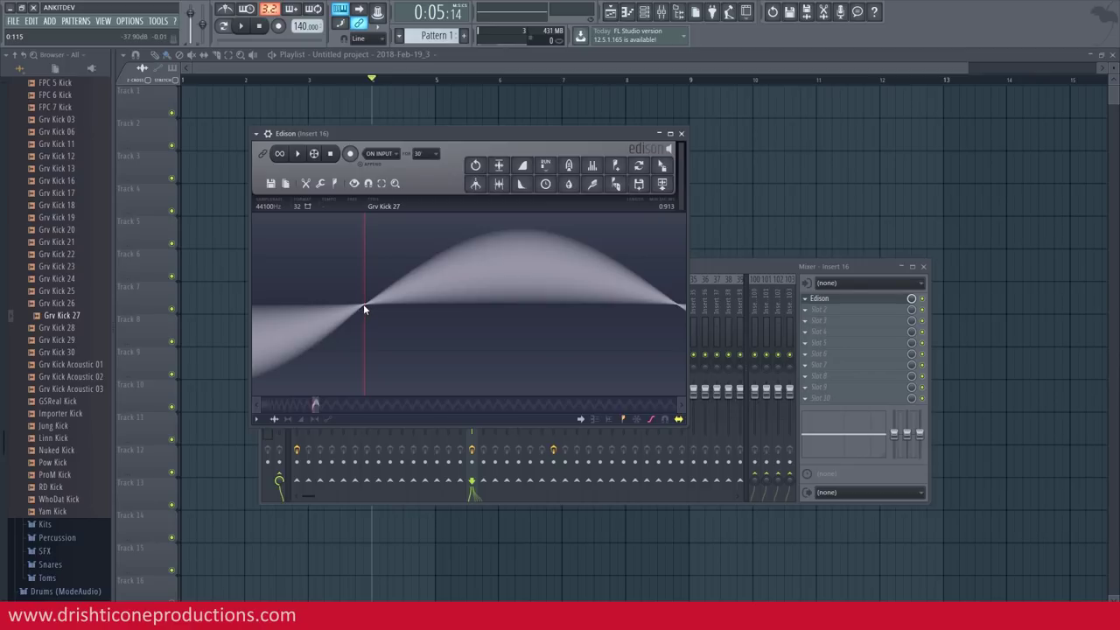
pyautogui.scroll(5, 364, 306)
pyautogui.moveTo(366, 308); pyautogui.dragTo(374, 309)
pyautogui.scroll(-5, 372, 305)
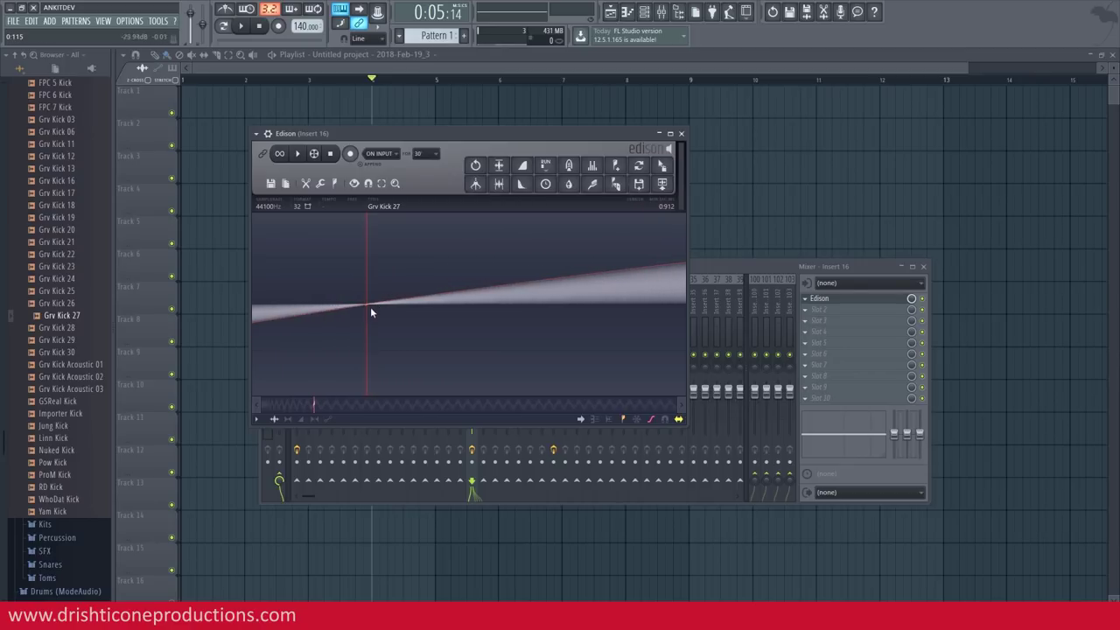
pyautogui.scroll(-10, 369, 306)
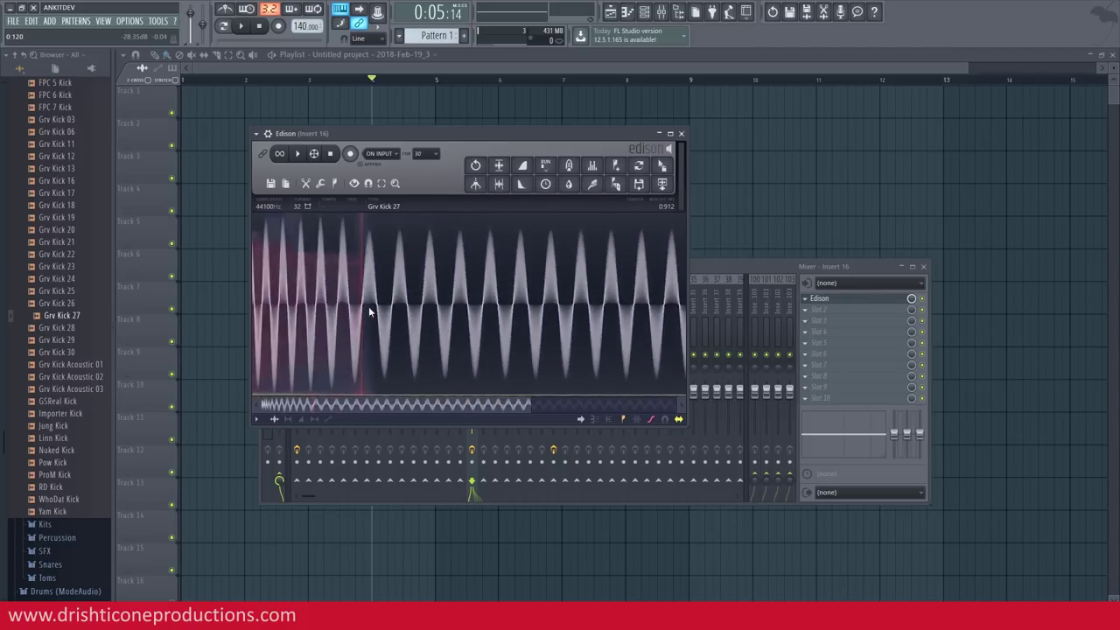
# Clear the selection and play the joined kick and sine wave from the start in Edison
pyautogui.click(351, 298)
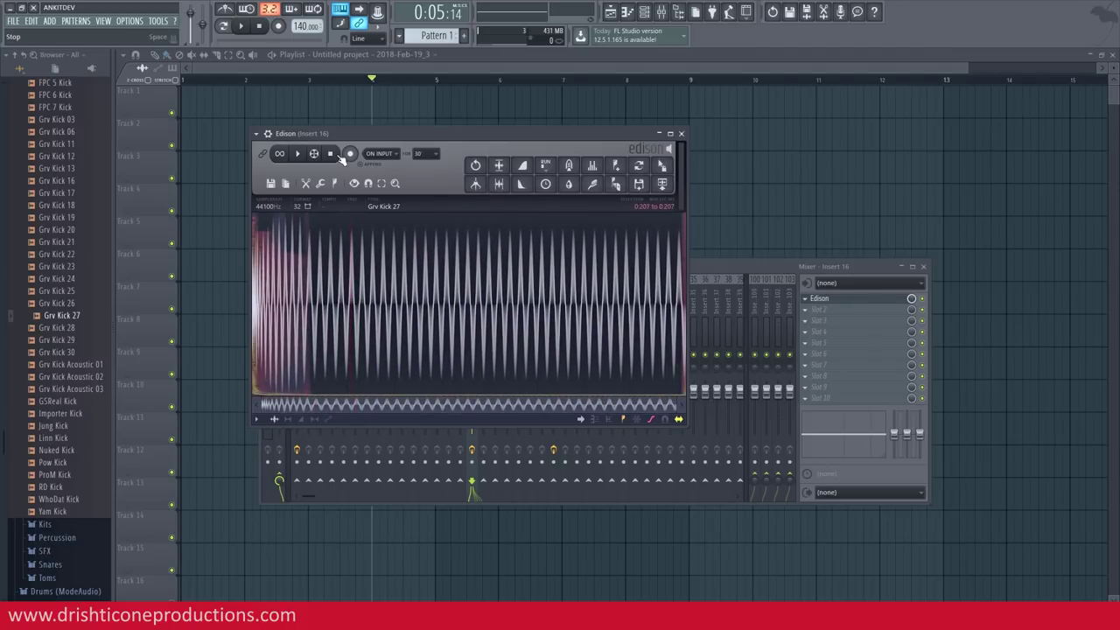
pyautogui.click(297, 154)
pyautogui.click(298, 155)
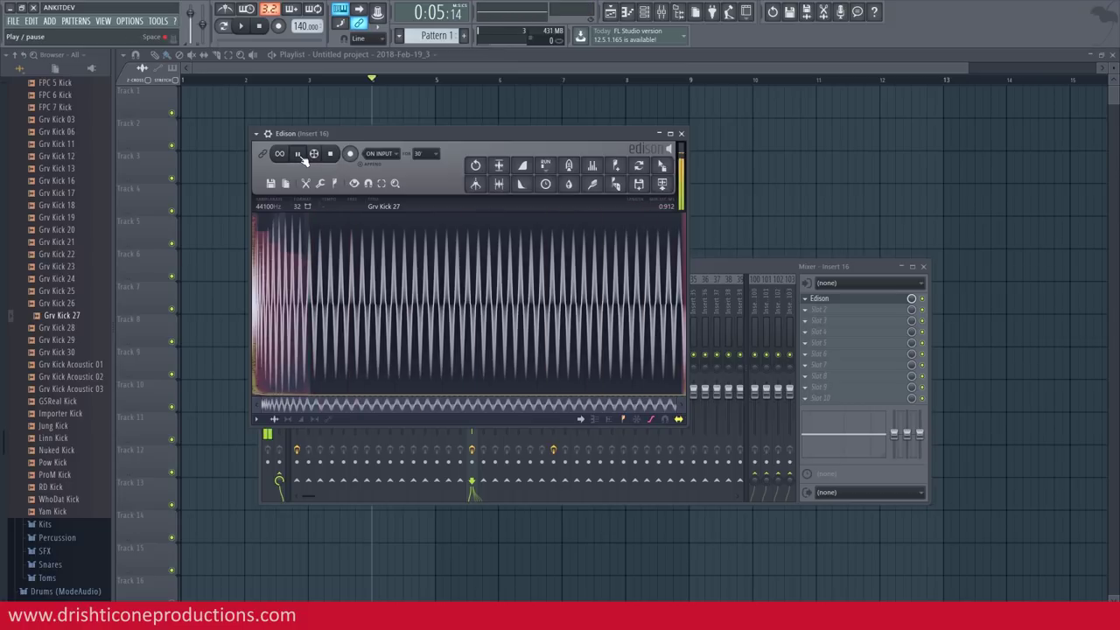
pyautogui.click(299, 154)
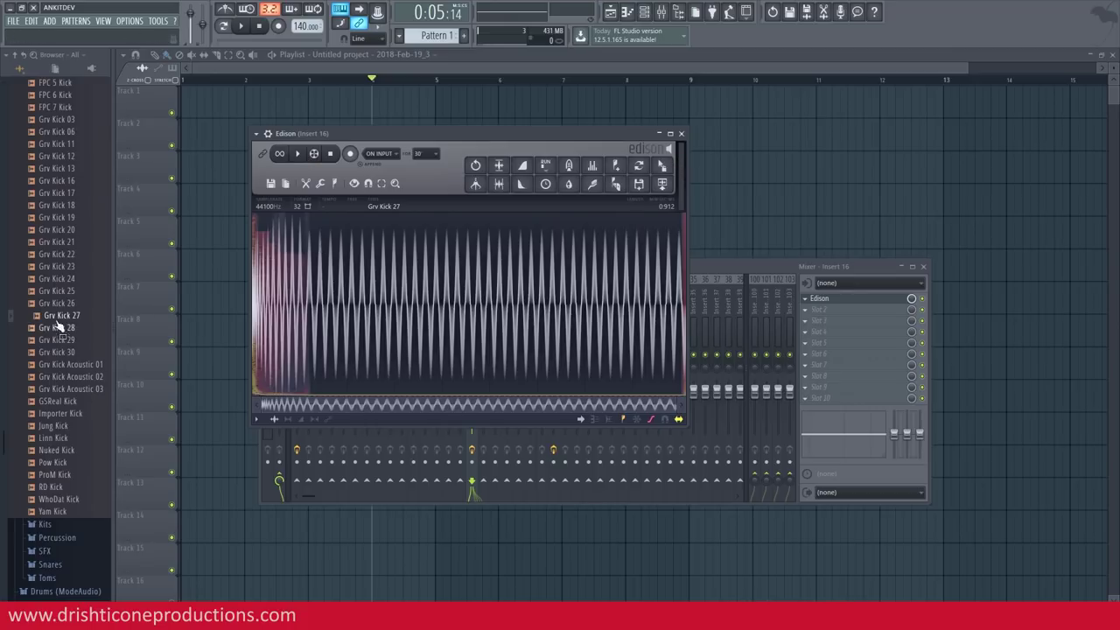
pyautogui.click(298, 155)
pyautogui.press('space')
# Apply a fade out to the end of the sample from 0.830 to 0.912, and play the result
pyautogui.moveTo(649, 301); pyautogui.dragTo(688, 304)
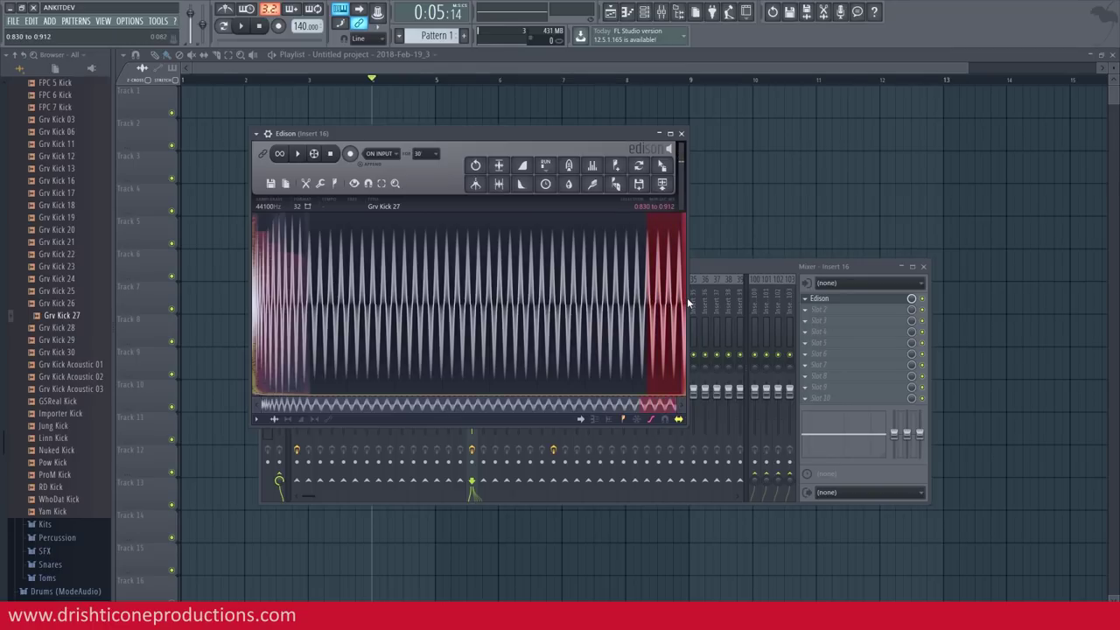
pyautogui.click(322, 187)
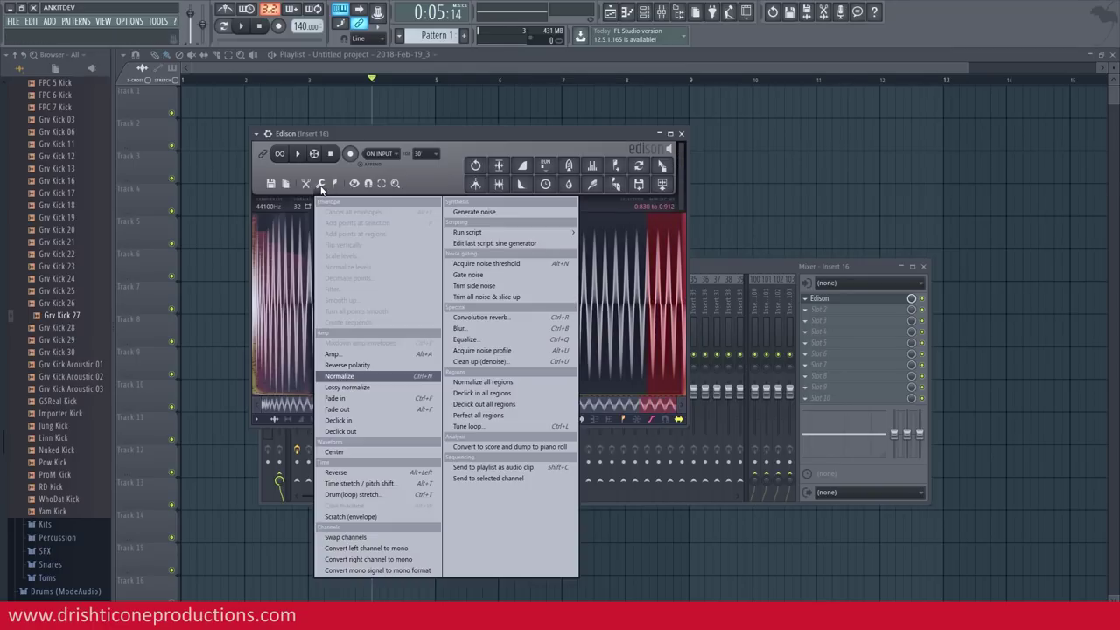
pyautogui.click(364, 410)
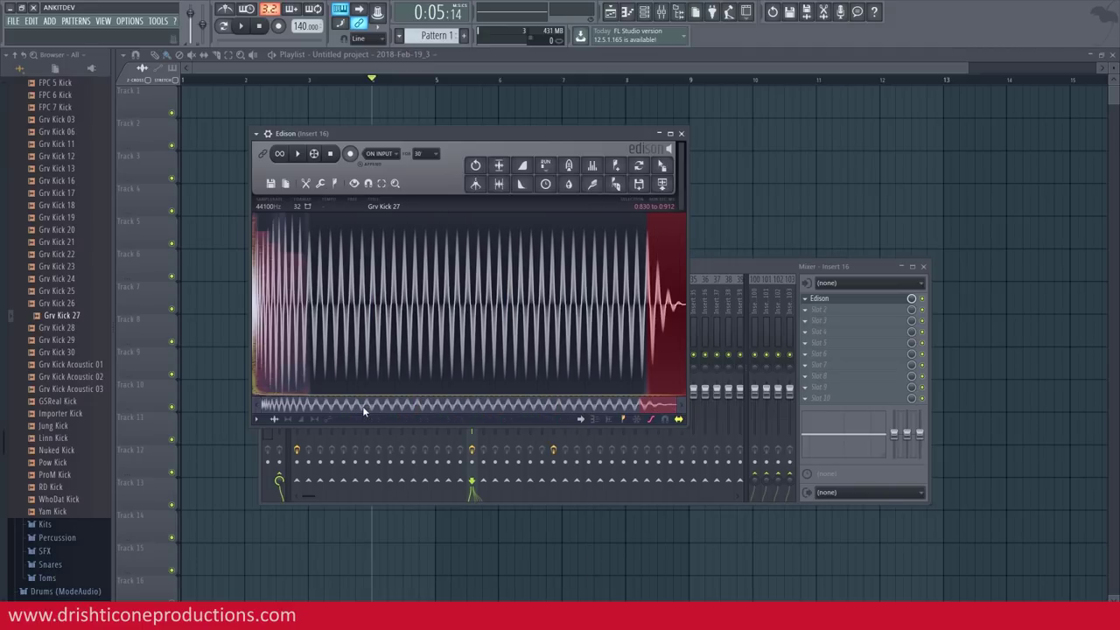
pyautogui.click(629, 318)
pyautogui.click(304, 157)
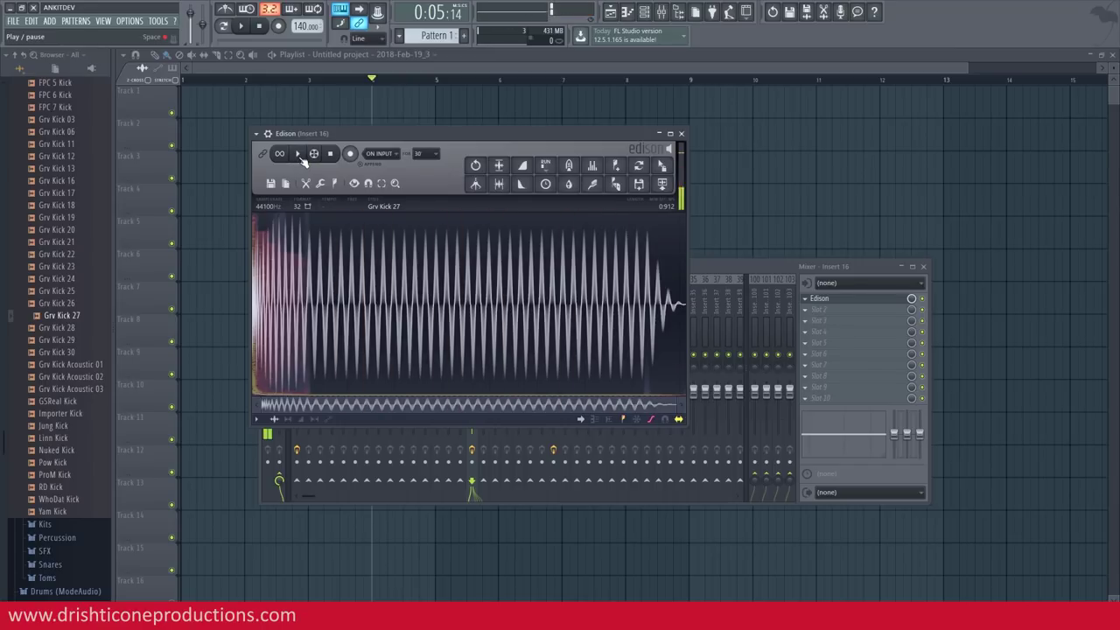
# Place the joined kick at the start of playlist Track 1, play it, and add a second copy at beat 4 of bar 1
pyautogui.moveTo(664, 167); pyautogui.dragTo(713, 182)
pyautogui.moveTo(197, 91); pyautogui.dragTo(189, 98)
pyautogui.scroll(2, 202, 85)
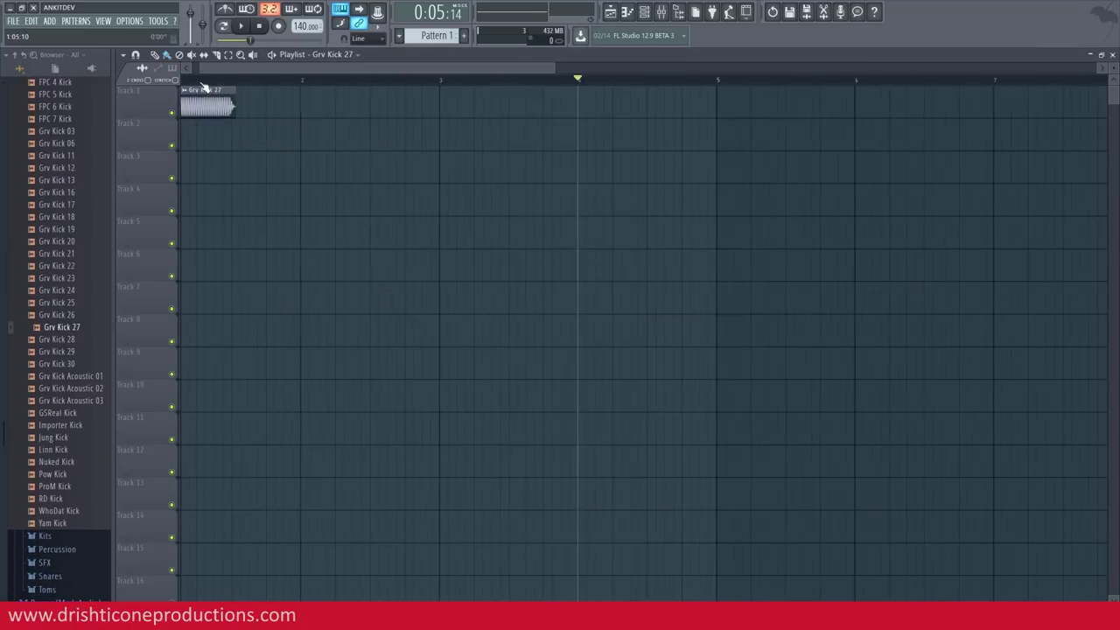
pyautogui.scroll(4, 221, 69)
pyautogui.press('space')
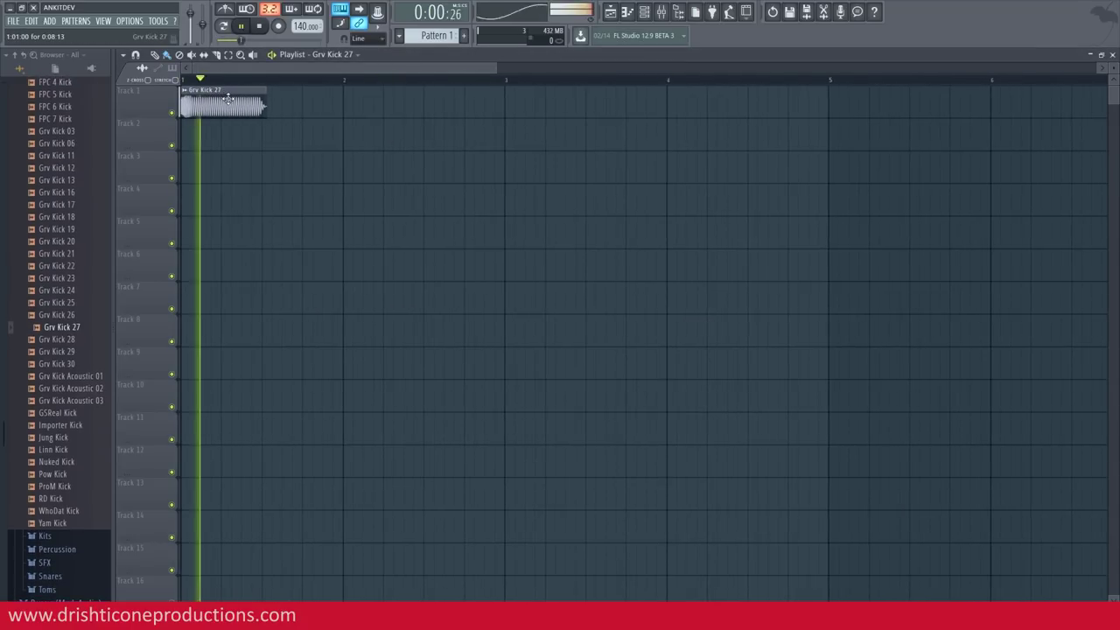
pyautogui.click(308, 109)
pyautogui.press('space')
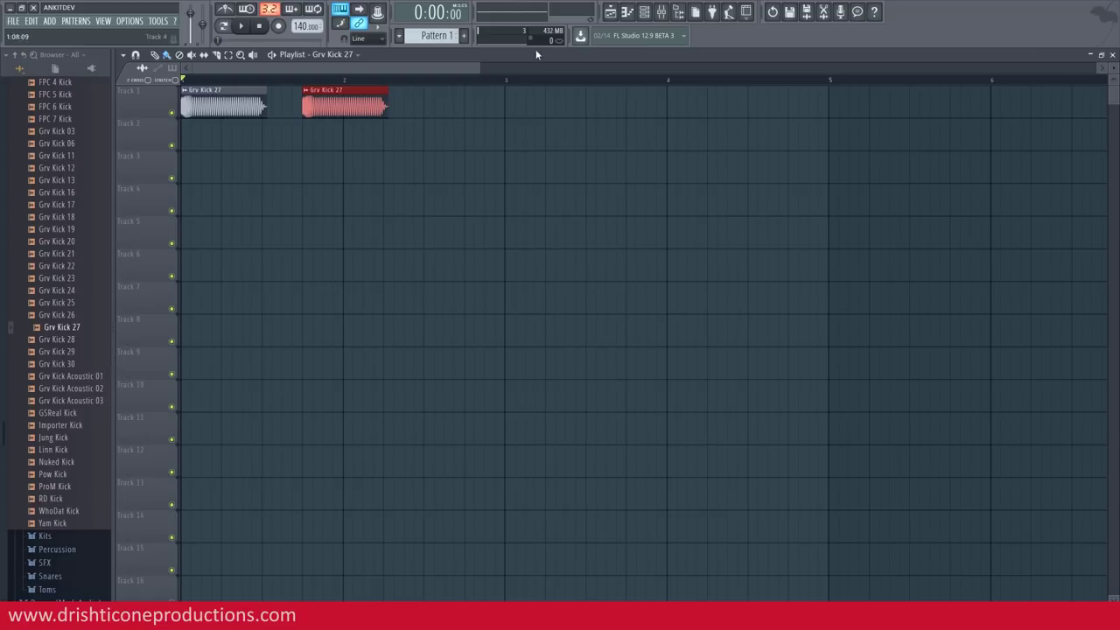
# Reopen Edison on mixer Insert 16 and lengthen the kick's silent tail by repeatedly pasting over the 0.905 to 0.912 selection
pyautogui.click(664, 17)
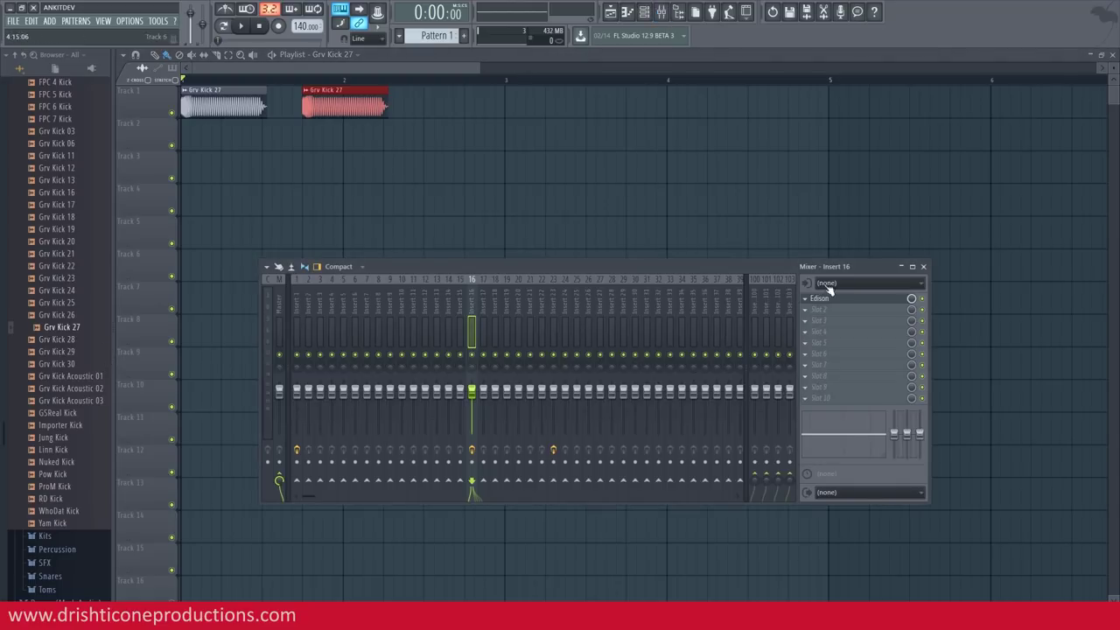
pyautogui.click(839, 300)
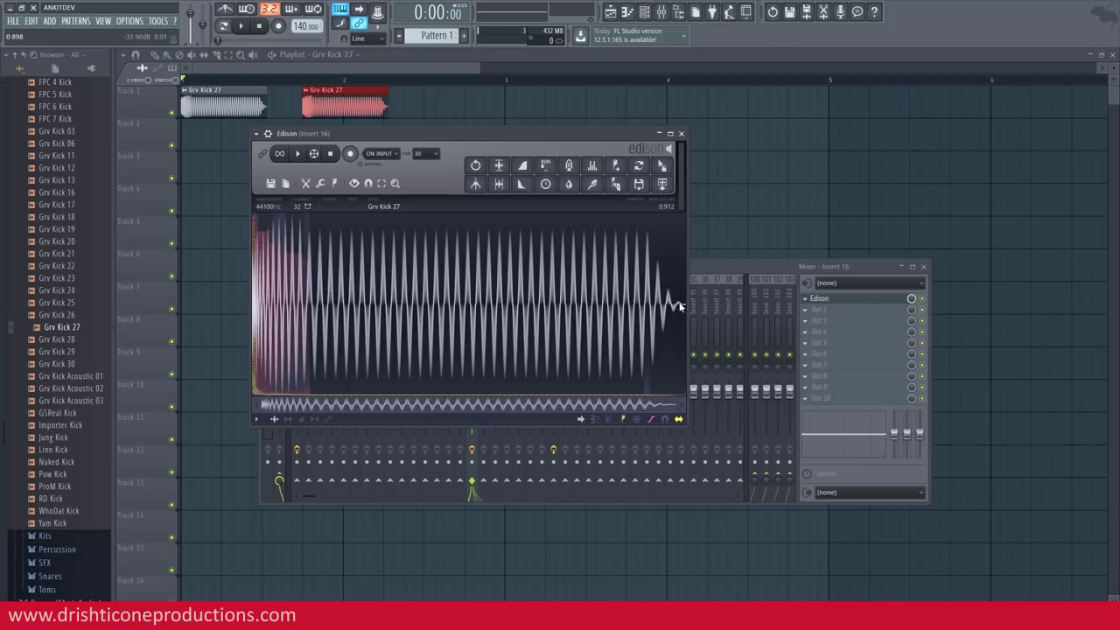
pyautogui.scroll(5, 680, 301)
pyautogui.scroll(3, 685, 307)
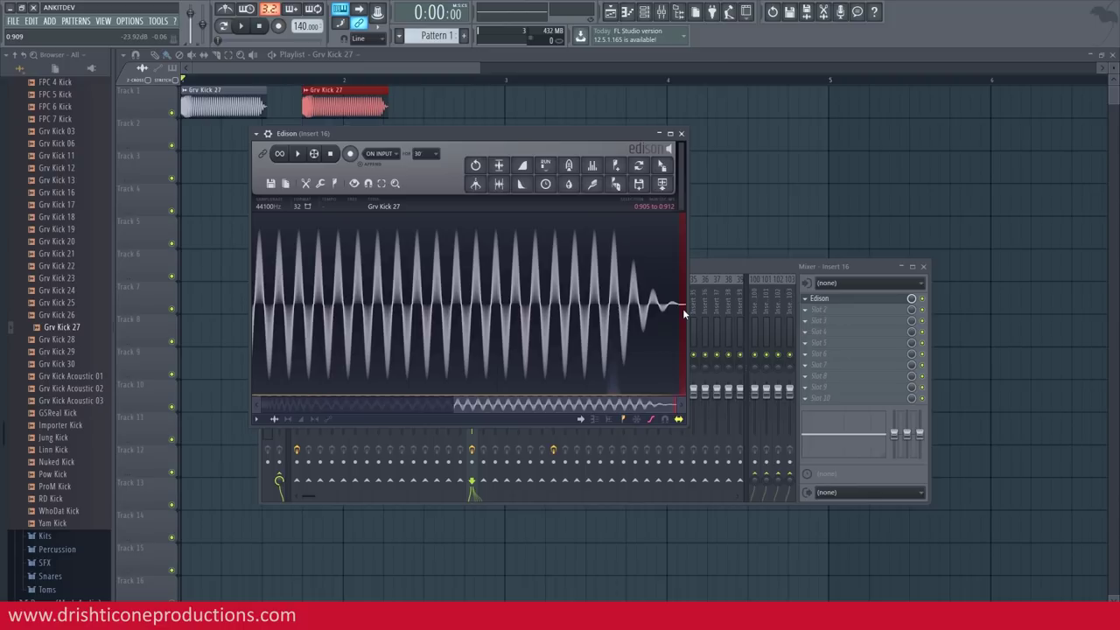
pyautogui.hotkey('ctrl', 'v')
pyautogui.hotkey('ctrl', 'v')
pyautogui.hotkey('ctrl', 'v')
pyautogui.hotkey('ctrl', 'v')
pyautogui.hotkey('ctrl', 'v')
pyautogui.hotkey('ctrl', 'v')
pyautogui.hotkey('ctrl', 'v')
pyautogui.hotkey('ctrl', 'v')
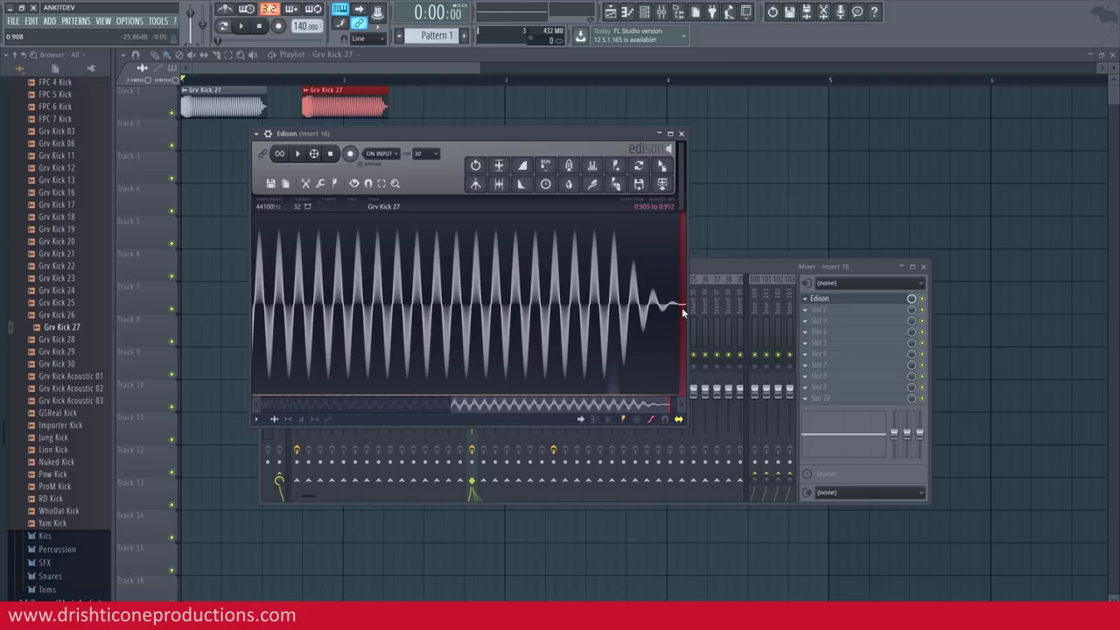
pyautogui.hotkey('ctrl', 'v')
pyautogui.hotkey('ctrl', 'v')
pyautogui.hotkey('ctrl', 'v')
pyautogui.hotkey('ctrl', 'v')
pyautogui.hotkey('ctrl', 'v')
pyautogui.hotkey('ctrl', 'v')
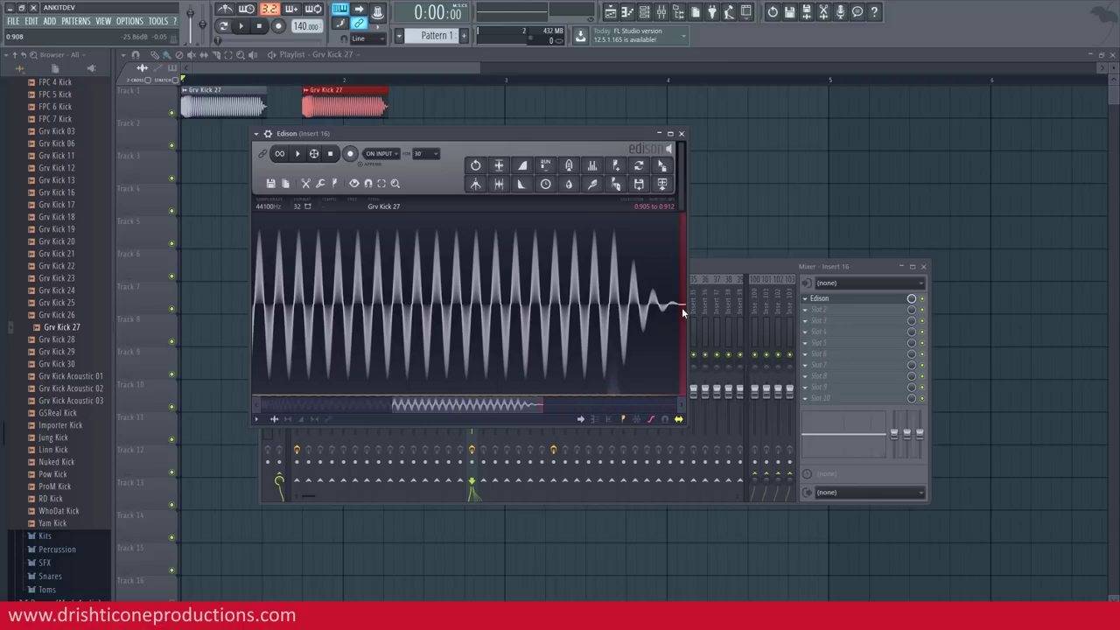
# Generate a high-frequency sine wave in the silent tail from 1.024 to 1.671 using the Sine generator script
pyautogui.moveTo(445, 407); pyautogui.dragTo(681, 407)
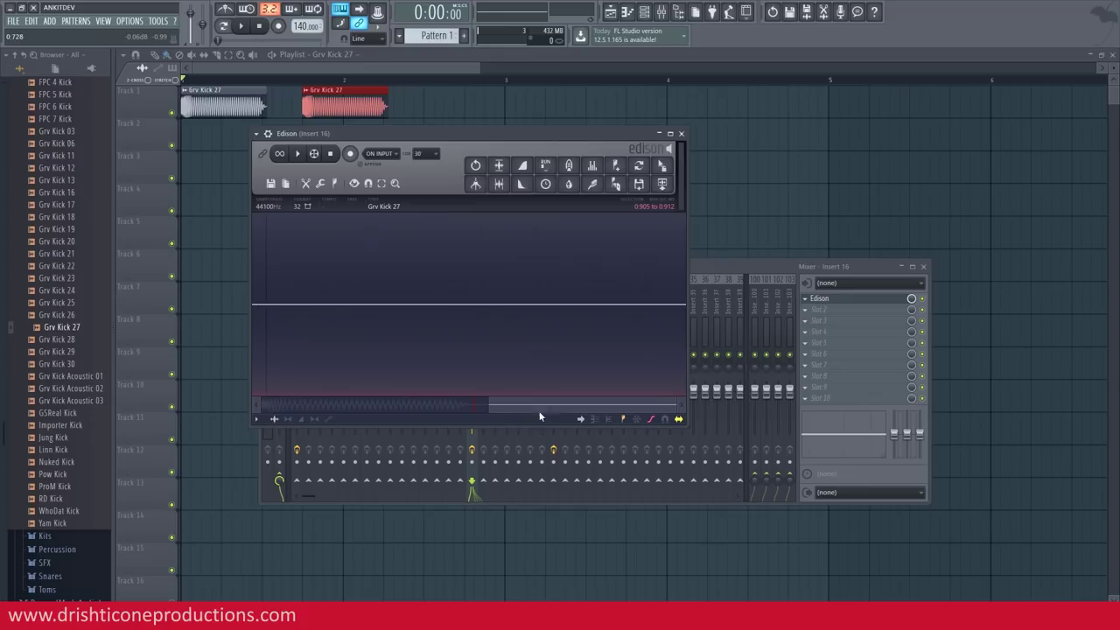
pyautogui.moveTo(488, 407); pyautogui.dragTo(433, 407)
pyautogui.click(365, 306)
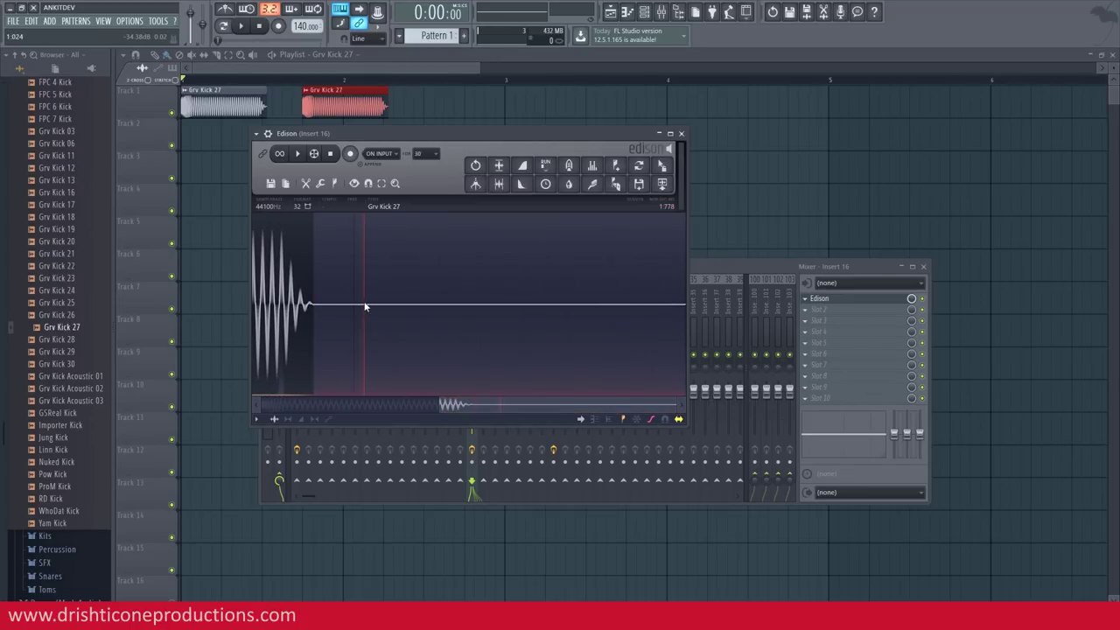
pyautogui.moveTo(365, 306); pyautogui.dragTo(480, 334)
pyautogui.click(547, 167)
pyautogui.moveTo(561, 215)
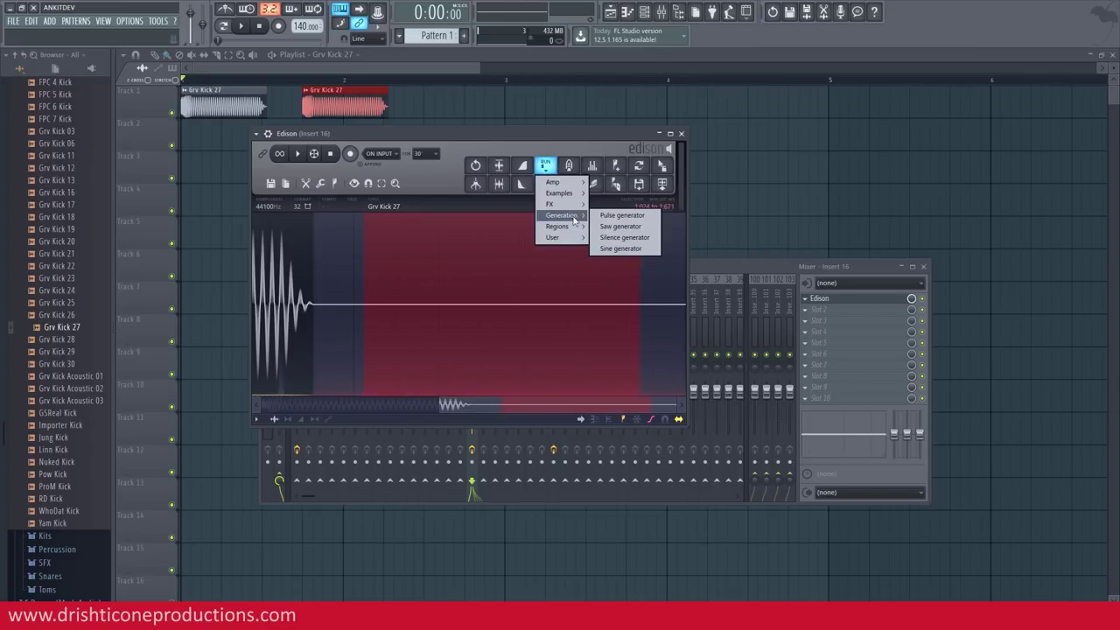
pyautogui.click(621, 249)
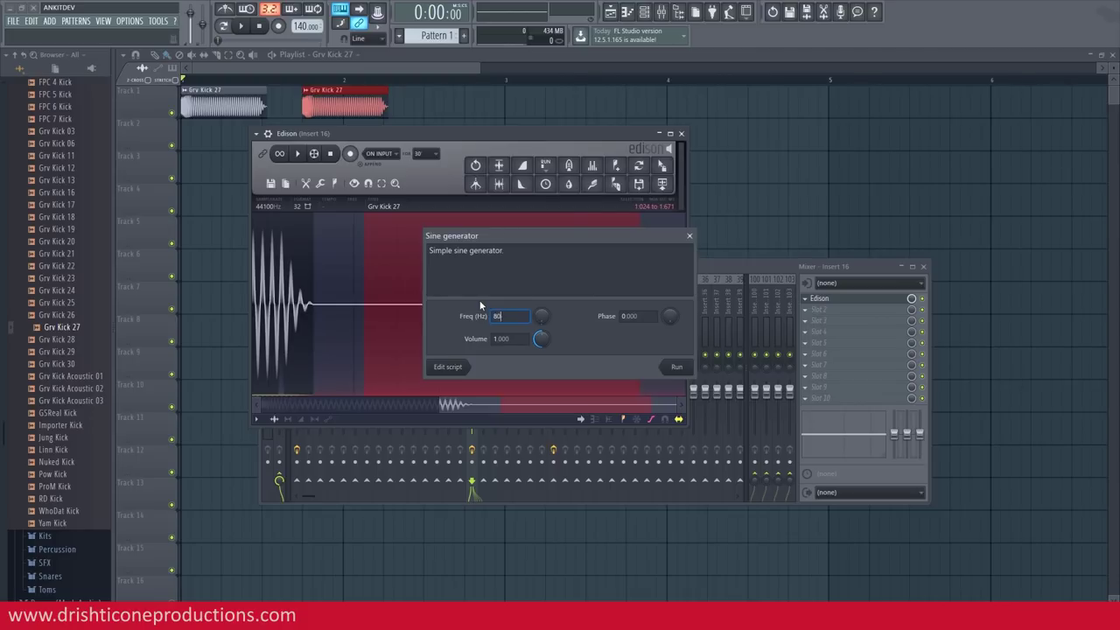
pyautogui.click(674, 367)
# Inspect the generated sine wave and the gap before it up close, play the selection, and close Edison
pyautogui.scroll(2, 526, 326)
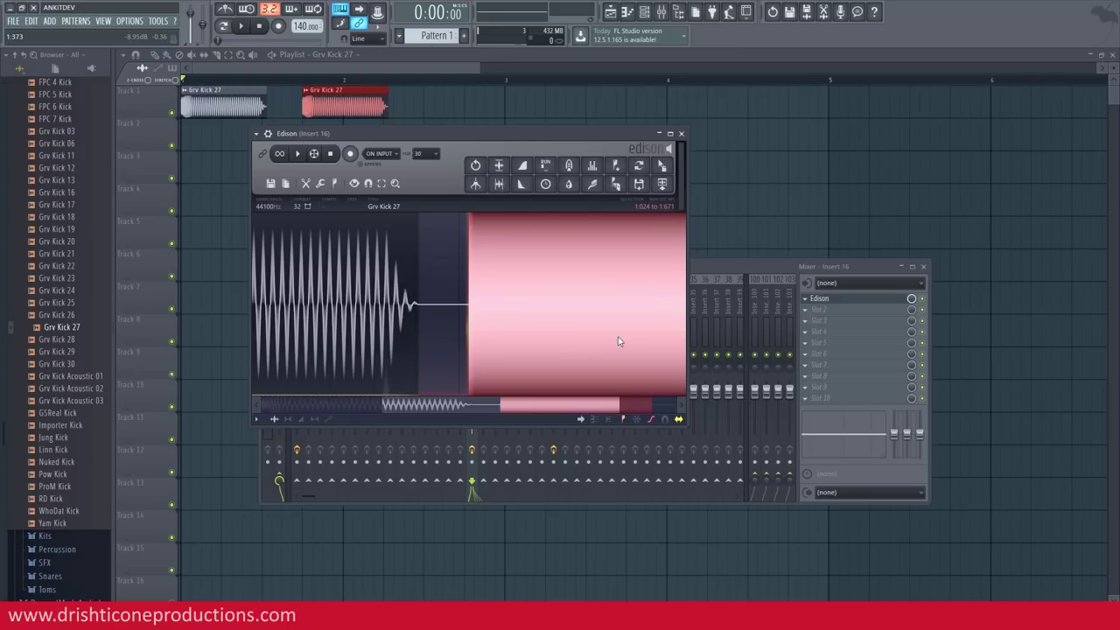
pyautogui.scroll(-2, 618, 341)
pyautogui.scroll(3, 618, 342)
pyautogui.scroll(4, 618, 342)
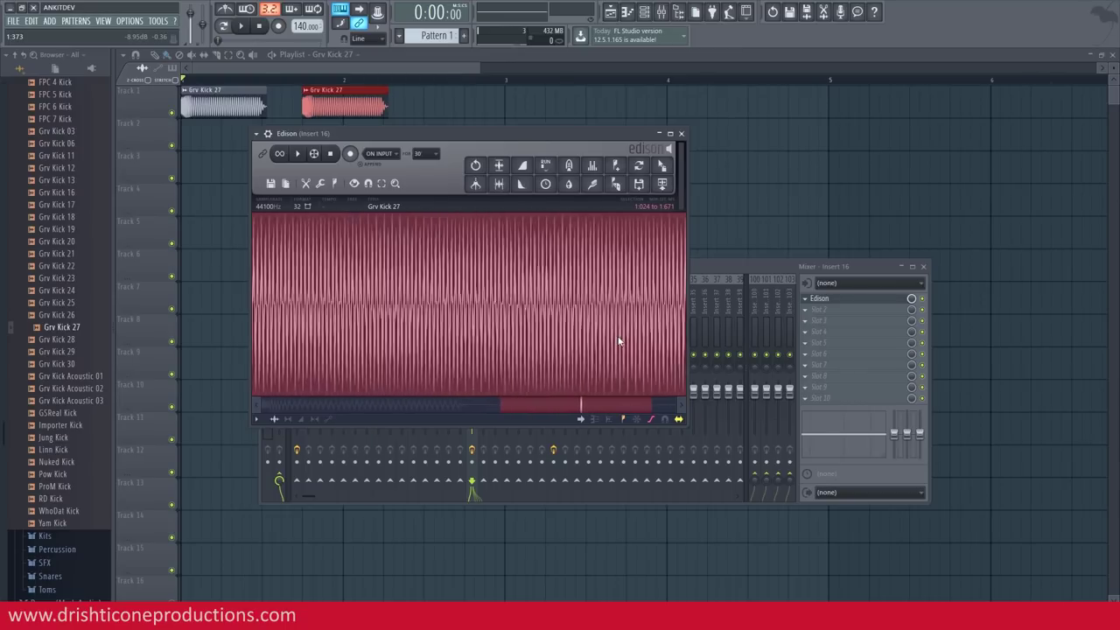
pyautogui.scroll(5, 617, 342)
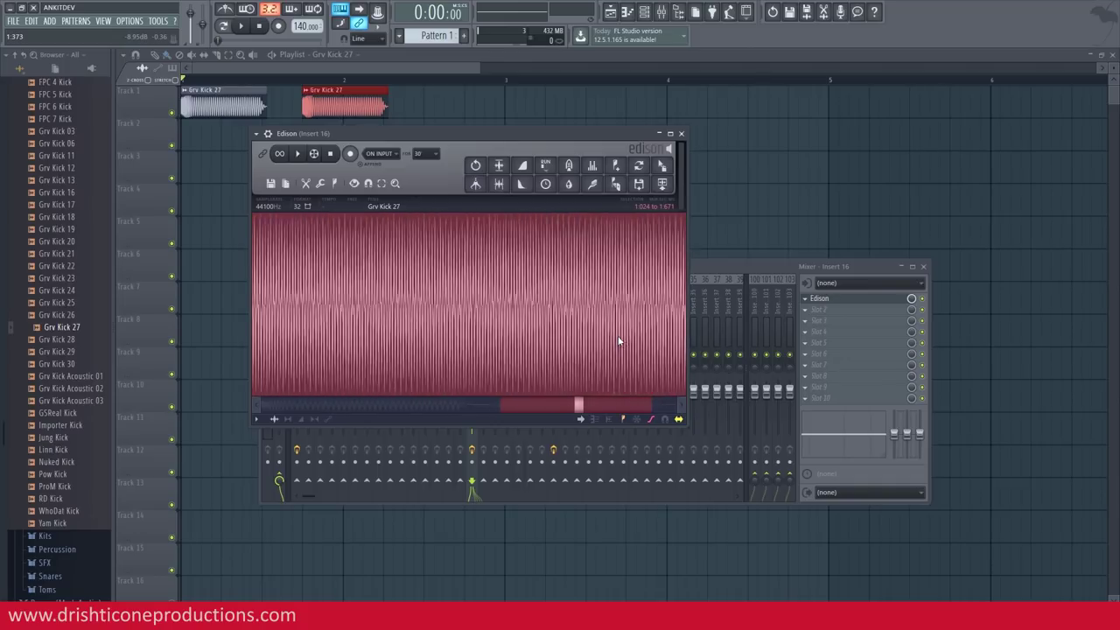
pyautogui.scroll(-3, 618, 341)
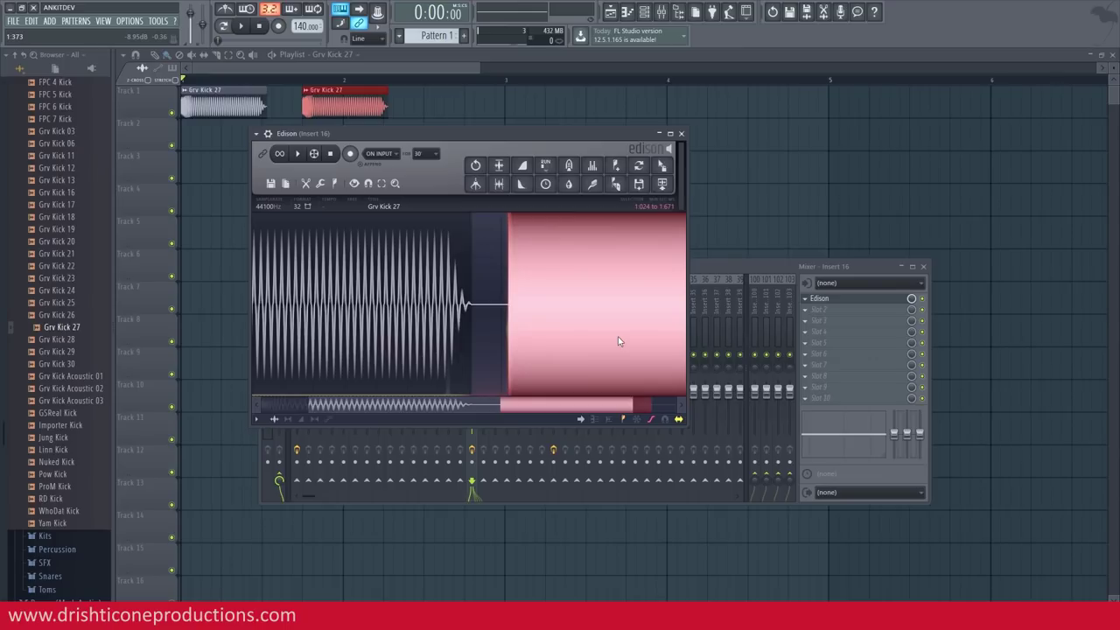
pyautogui.scroll(2, 618, 342)
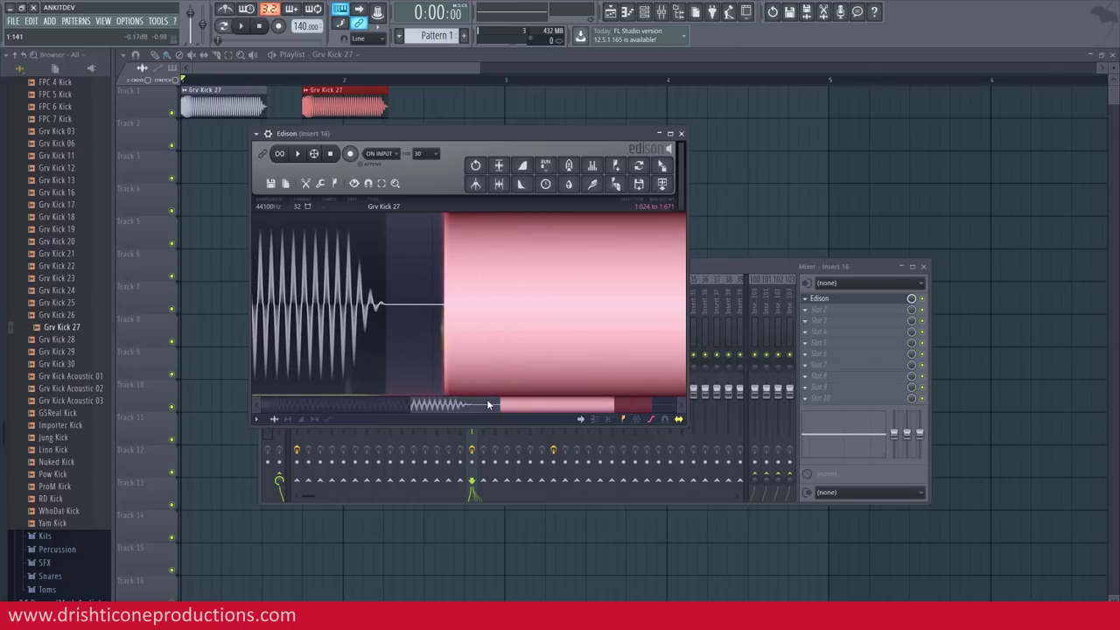
pyautogui.moveTo(471, 410); pyautogui.dragTo(489, 411)
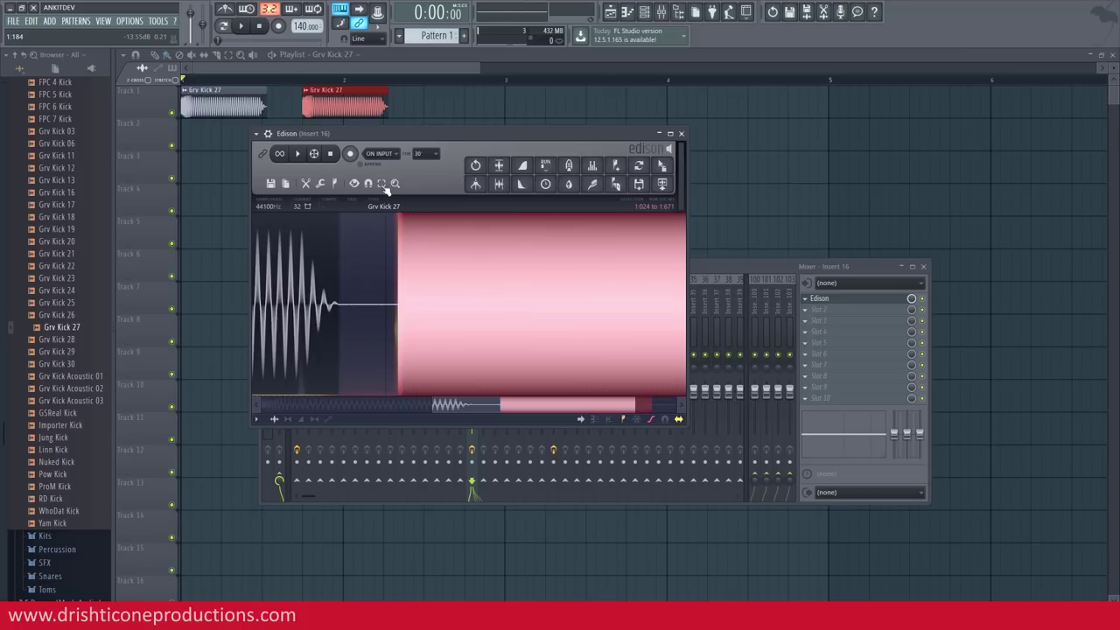
pyautogui.click(298, 154)
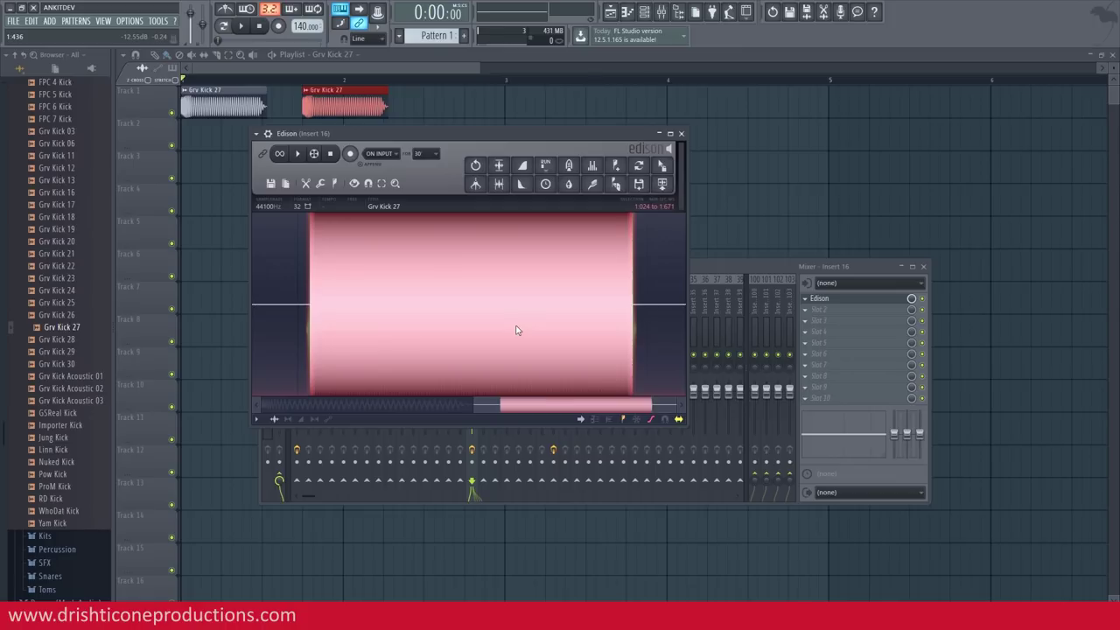
pyautogui.click(681, 134)
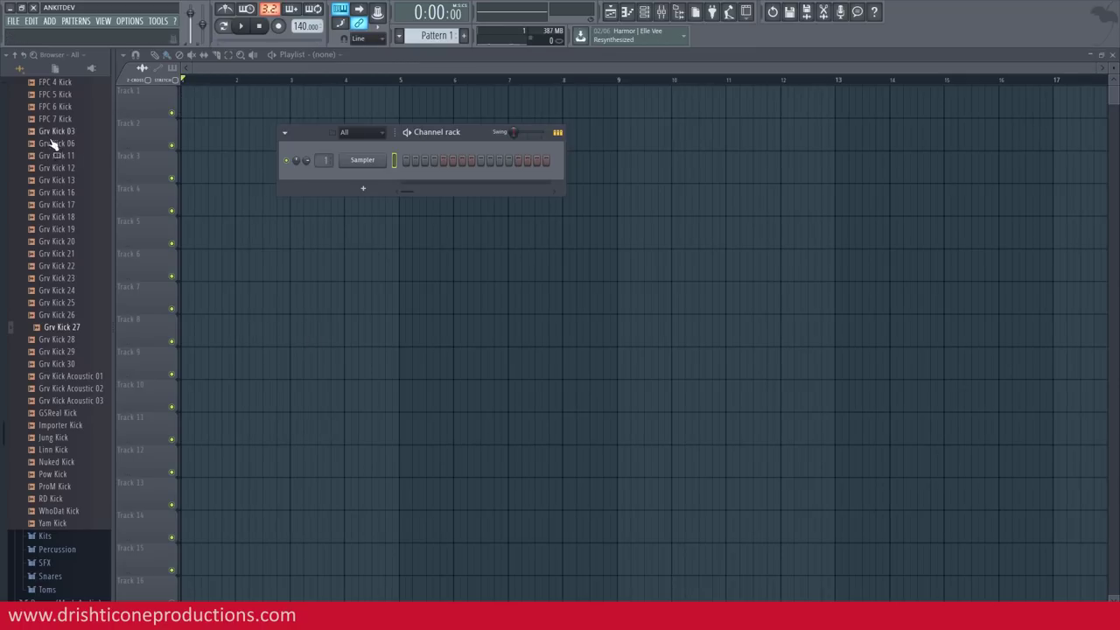
# Browse to the Vocals pack and audition several of its vocal samples
pyautogui.scroll(8, 65, 187)
pyautogui.scroll(-14, 65, 193)
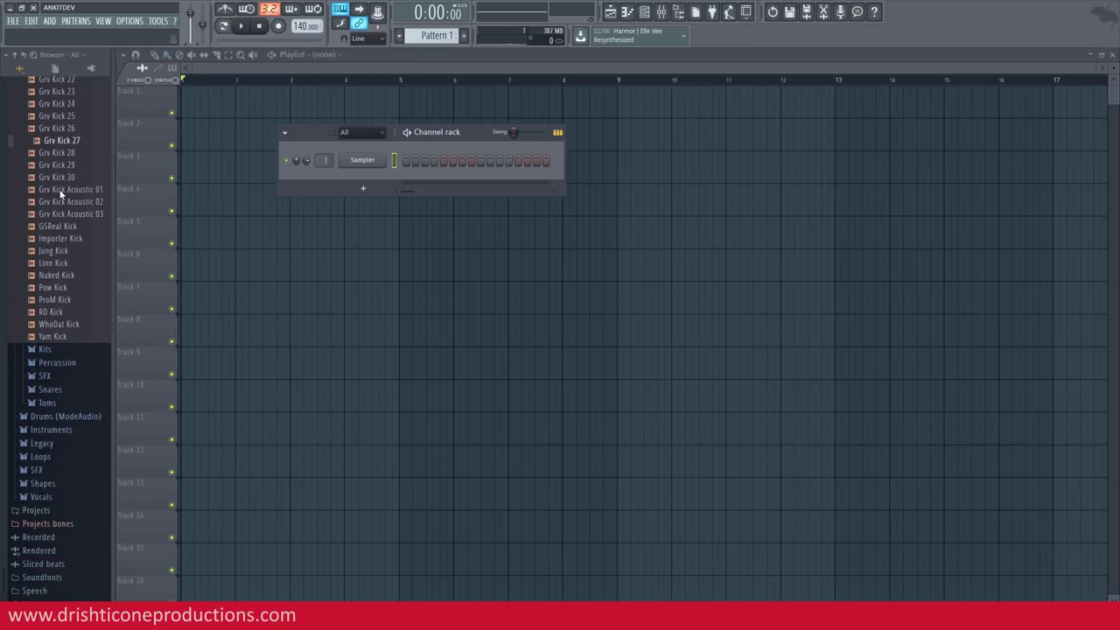
pyautogui.click(51, 495)
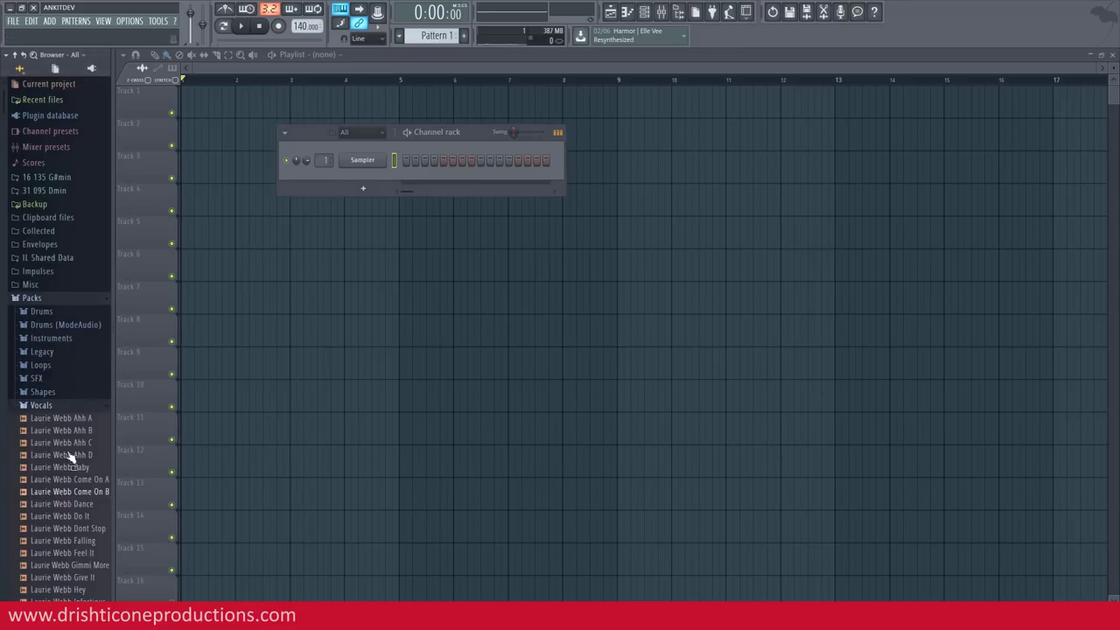
pyautogui.scroll(-6, 79, 355)
pyautogui.click(61, 225)
pyautogui.click(64, 234)
pyautogui.click(68, 259)
pyautogui.click(70, 296)
pyautogui.click(76, 234)
pyautogui.click(75, 199)
pyautogui.click(76, 223)
pyautogui.click(70, 296)
pyautogui.click(66, 346)
pyautogui.click(71, 370)
pyautogui.click(70, 394)
pyautogui.click(65, 406)
pyautogui.click(65, 431)
pyautogui.click(70, 455)
pyautogui.scroll(-5, 77, 355)
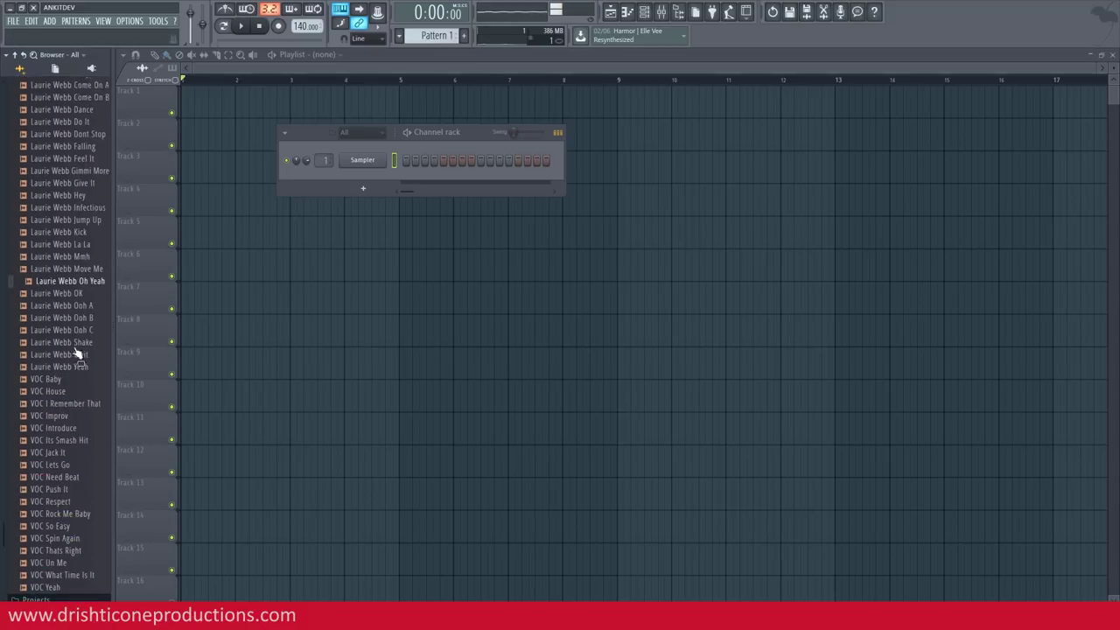
pyautogui.scroll(-1, 77, 354)
# Load the Ooh B vocal sample as a new channel and place it as an audio clip at the start of Track 1
pyautogui.click(76, 259)
pyautogui.click(79, 273)
pyautogui.moveTo(78, 273); pyautogui.dragTo(251, 201)
pyautogui.moveTo(351, 179); pyautogui.dragTo(359, 179)
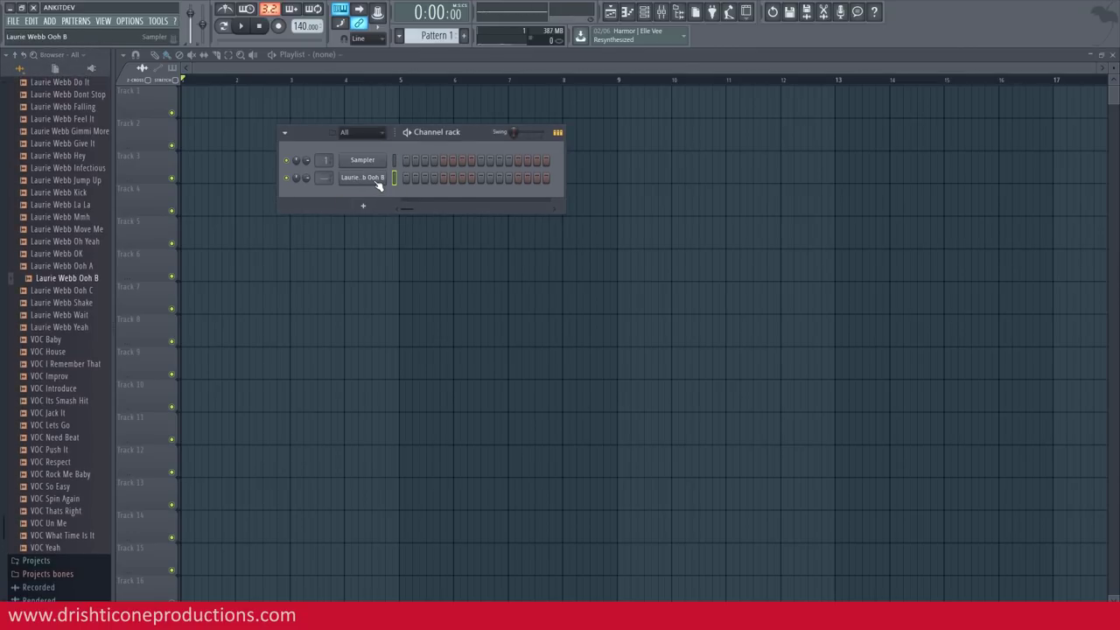
pyautogui.click(376, 180)
pyautogui.moveTo(350, 345); pyautogui.dragTo(193, 97)
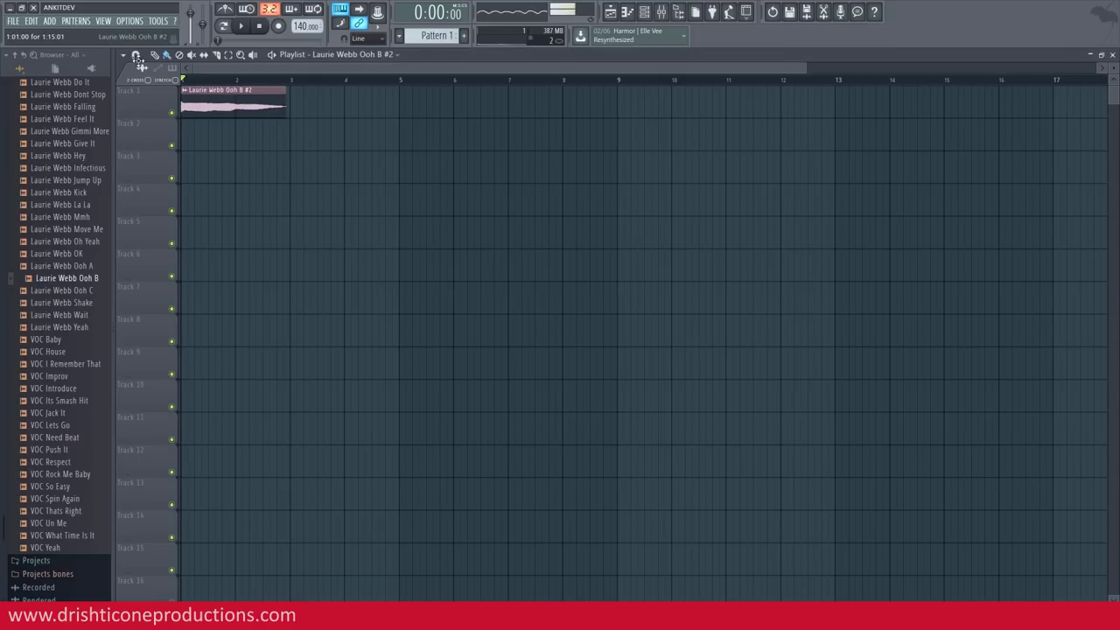
# Open the vocal clip in Edison, select the slice from 0.799 to 1.014, and place it as a clip on Track 6 in bar 7
pyautogui.click(185, 90)
pyautogui.click(312, 119)
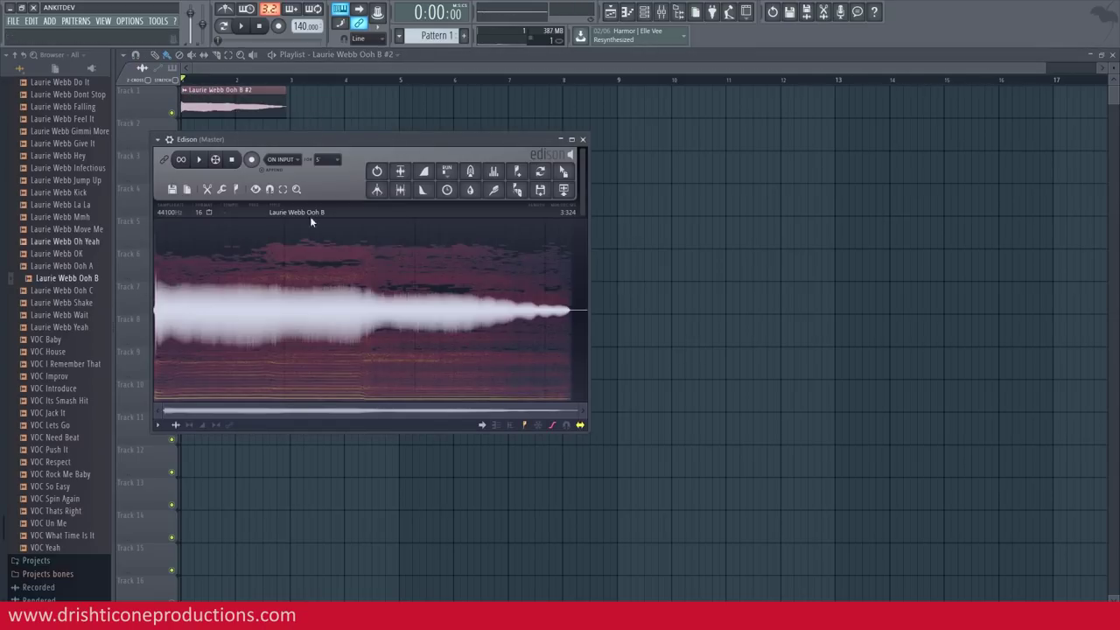
pyautogui.moveTo(258, 301); pyautogui.dragTo(278, 303)
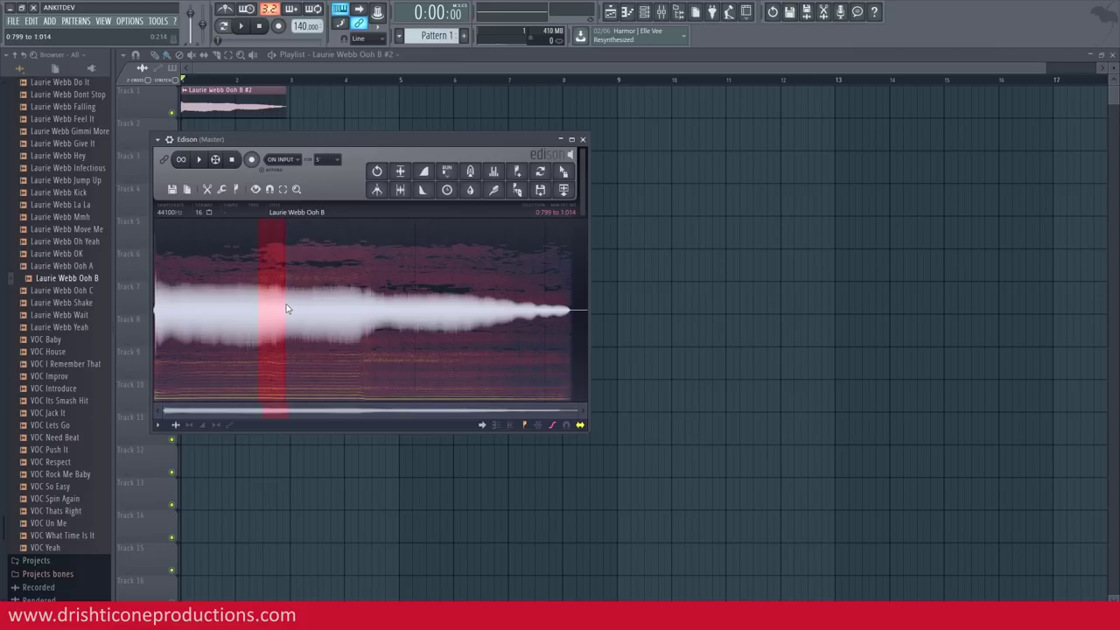
pyautogui.moveTo(564, 171); pyautogui.dragTo(526, 259)
# Open the slice's channel in the Piano roll and add ten scattered notes between A4 and D7 across the first two bars
pyautogui.click(644, 11)
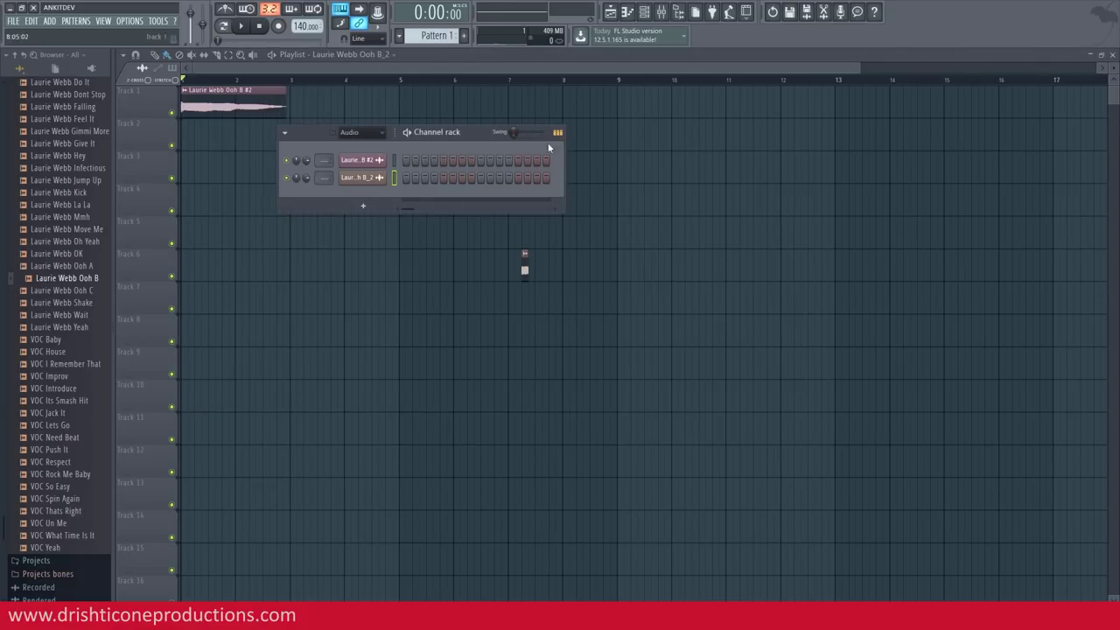
pyautogui.rightClick(370, 181)
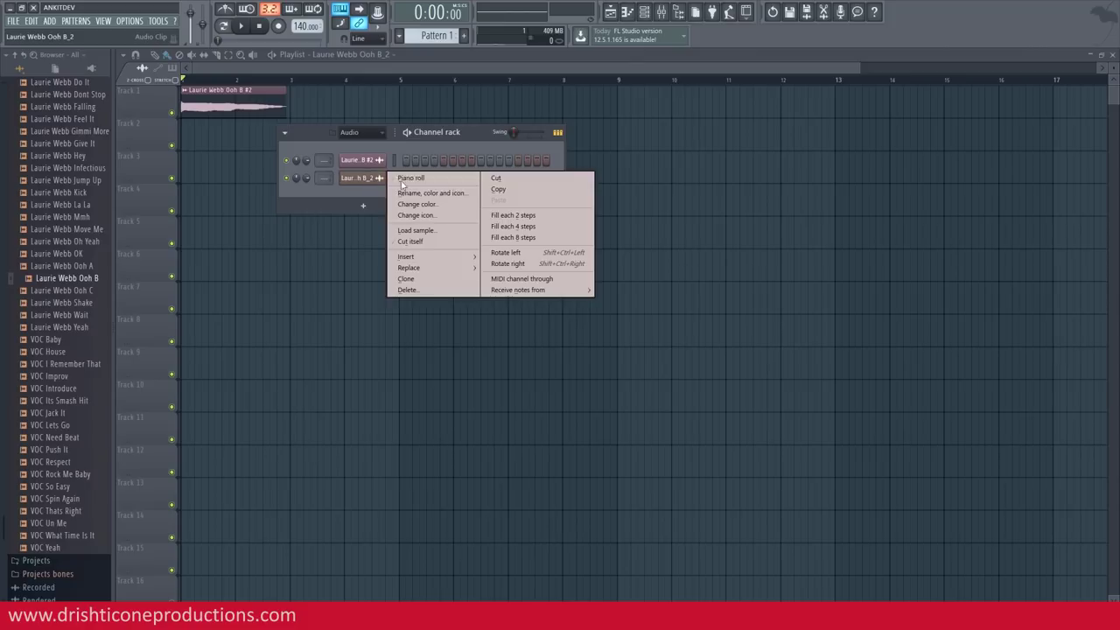
pyautogui.click(399, 183)
pyautogui.click(225, 238)
pyautogui.click(316, 164)
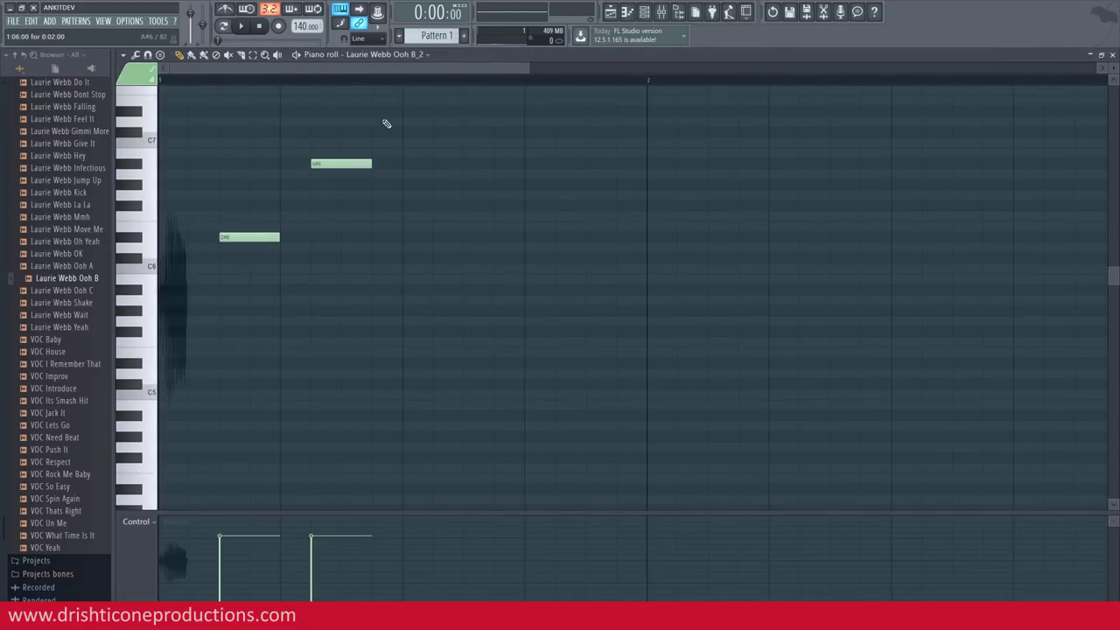
pyautogui.click(377, 120)
pyautogui.click(470, 300)
pyautogui.click(530, 426)
pyautogui.moveTo(621, 342); pyautogui.dragTo(620, 321)
pyautogui.click(683, 227)
pyautogui.click(744, 184)
pyautogui.click(774, 321)
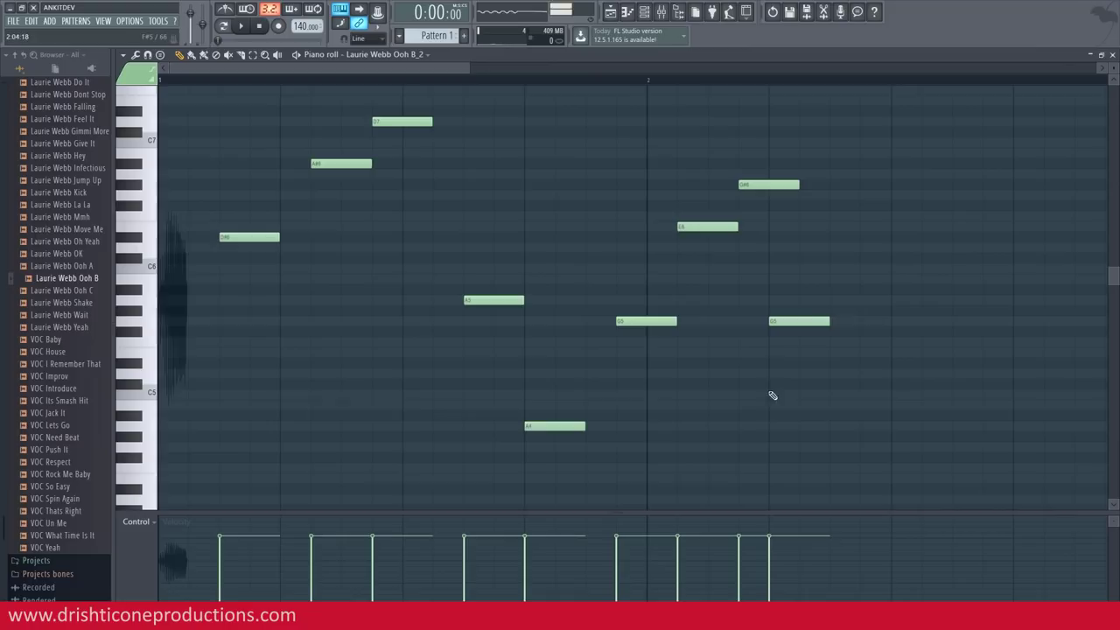
pyautogui.click(775, 405)
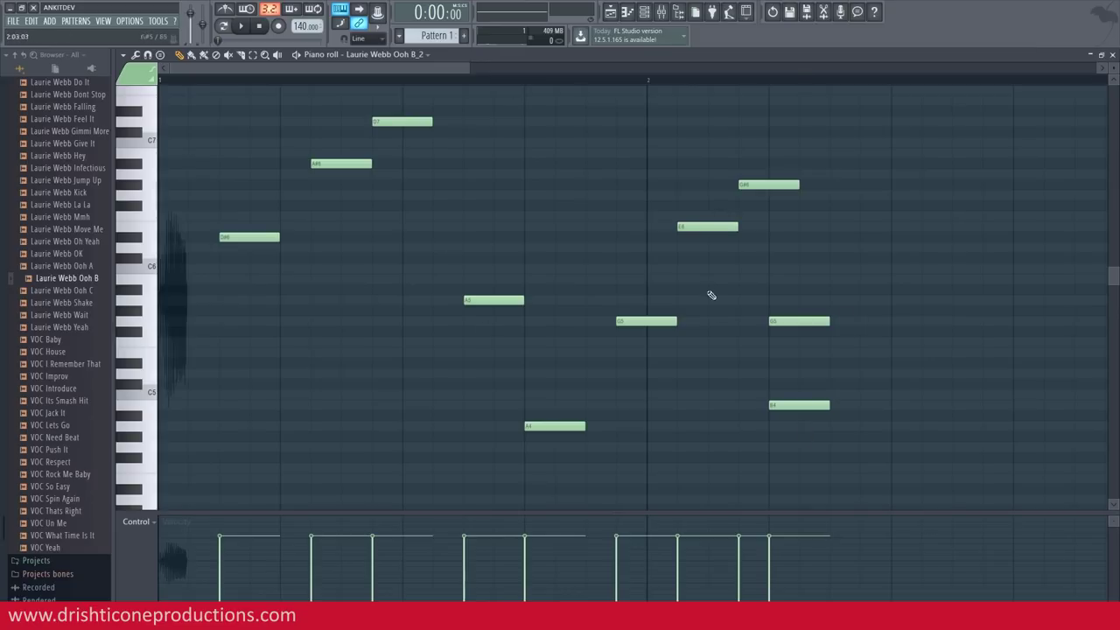
# Return to the playlist and delete both the slice clip on Track 6 and the vocal clip on Track 1
pyautogui.click(610, 11)
pyautogui.rightClick(525, 269)
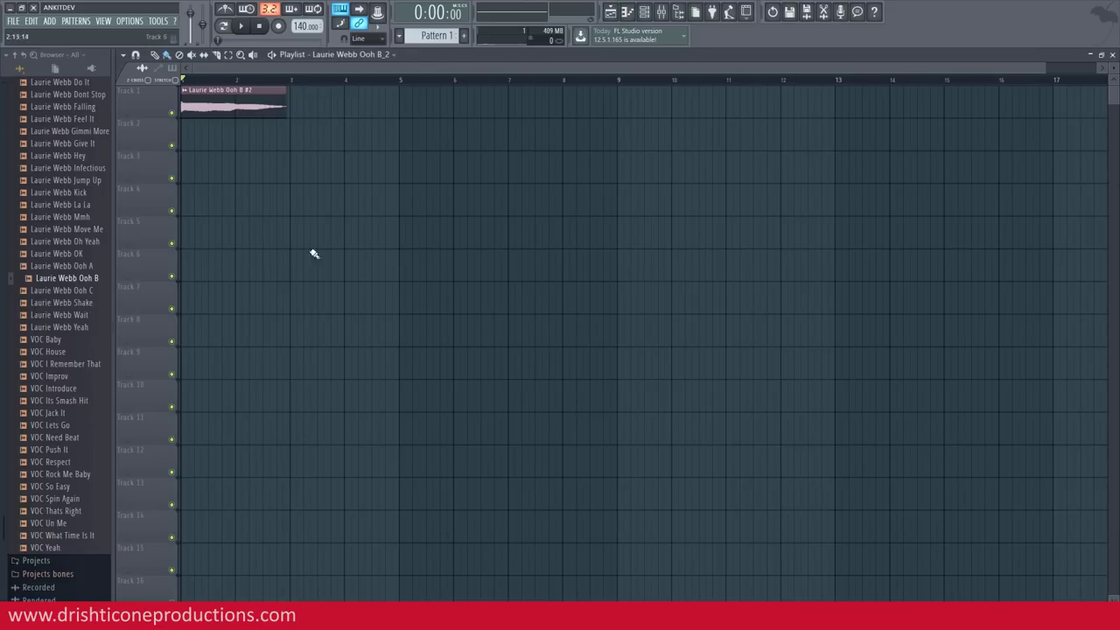
pyautogui.rightClick(249, 107)
# Audition the VOC Push It sample and place it on playlist Track 3 in the second half of bar 3
pyautogui.scroll(-2, 100, 379)
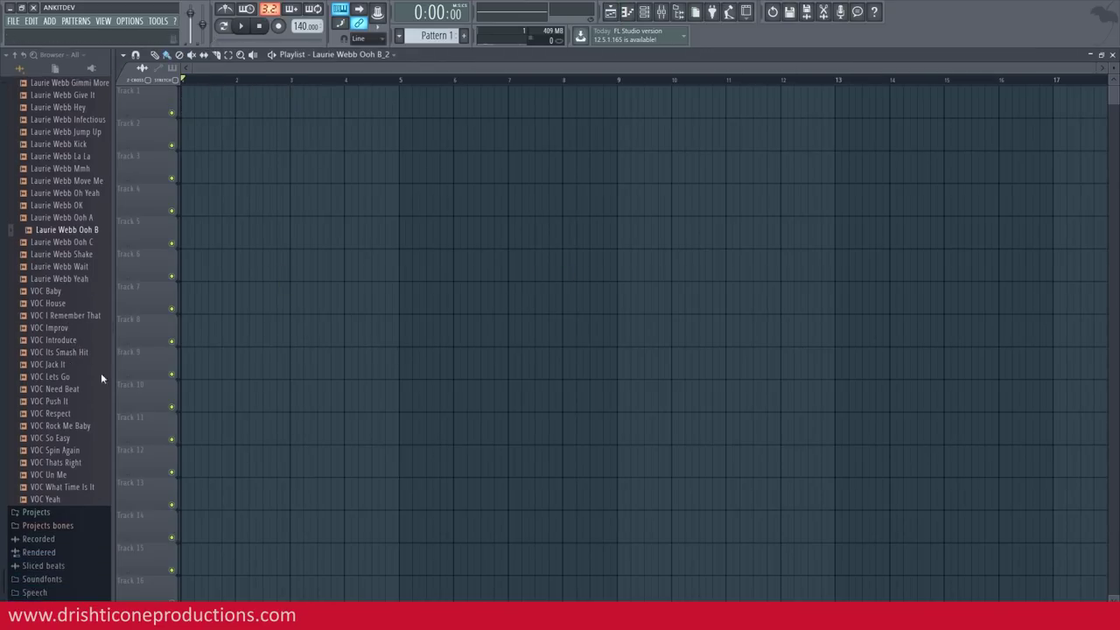
pyautogui.click(52, 395)
pyautogui.moveTo(68, 394); pyautogui.dragTo(340, 168)
pyautogui.scroll(4, 332, 91)
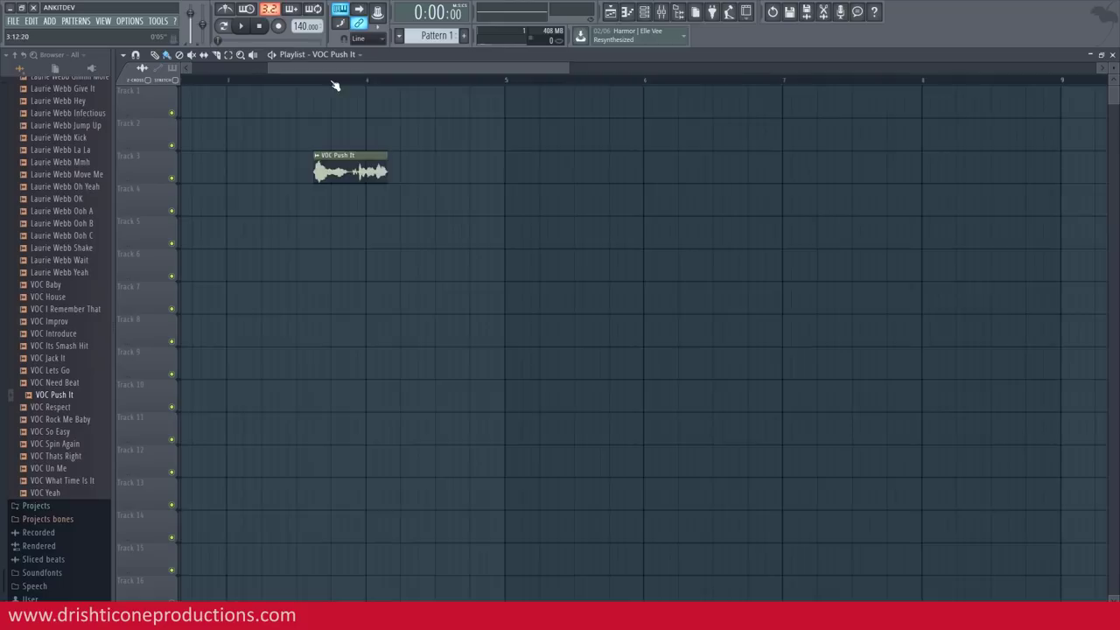
# Open the VOC Push It clip in Edison and delete everything after the first syllable, keeping about the first 0.214
pyautogui.click(308, 163)
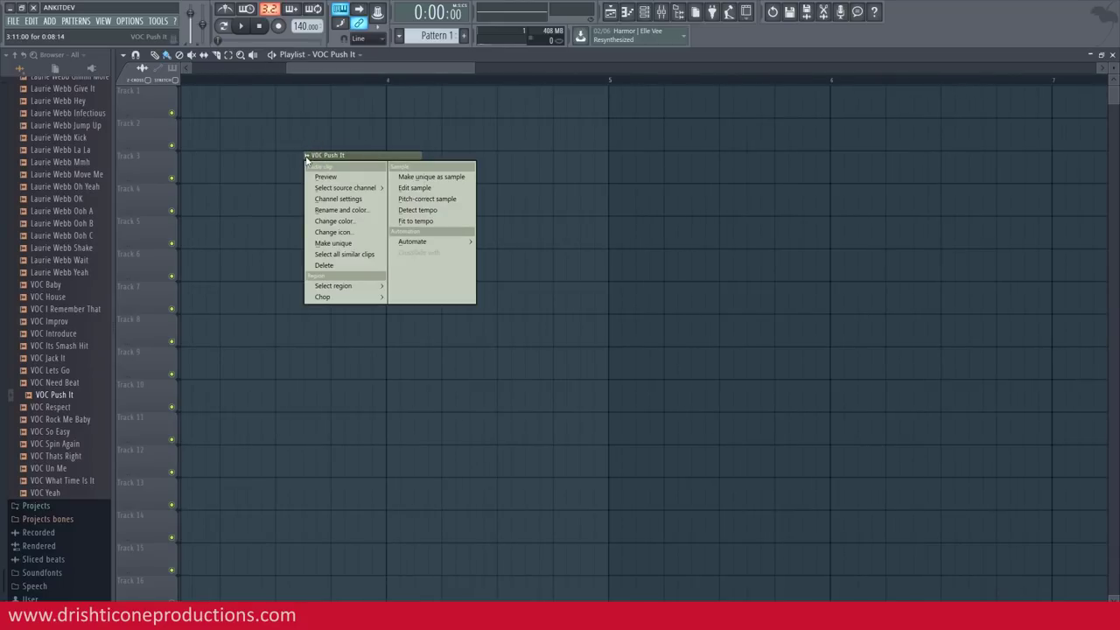
pyautogui.click(427, 191)
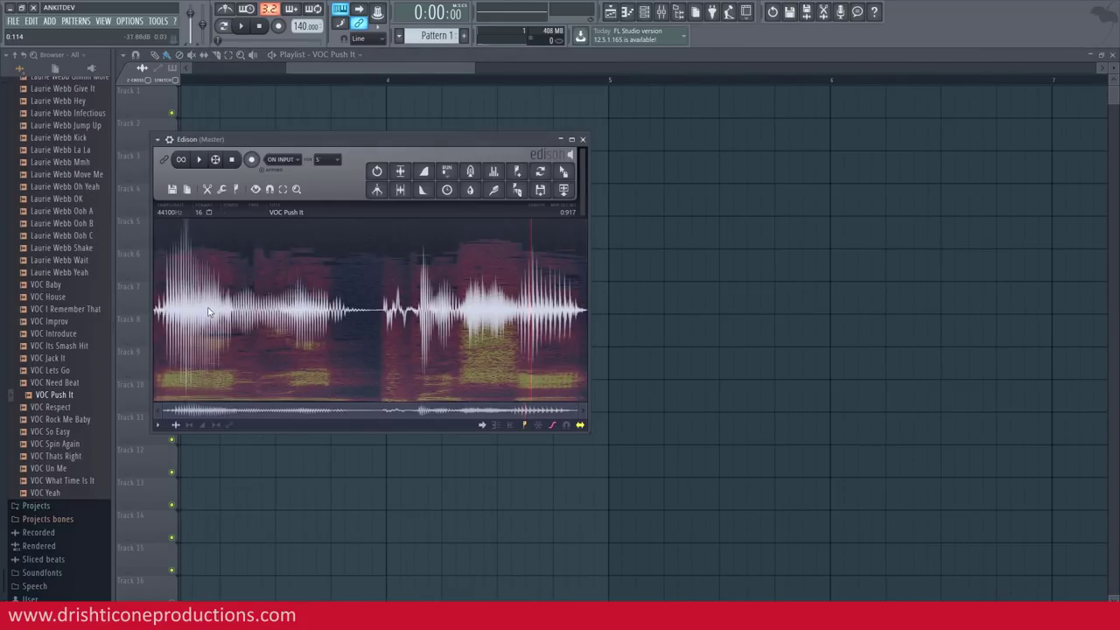
pyautogui.moveTo(259, 312); pyautogui.dragTo(713, 305)
pyautogui.press('Delete')
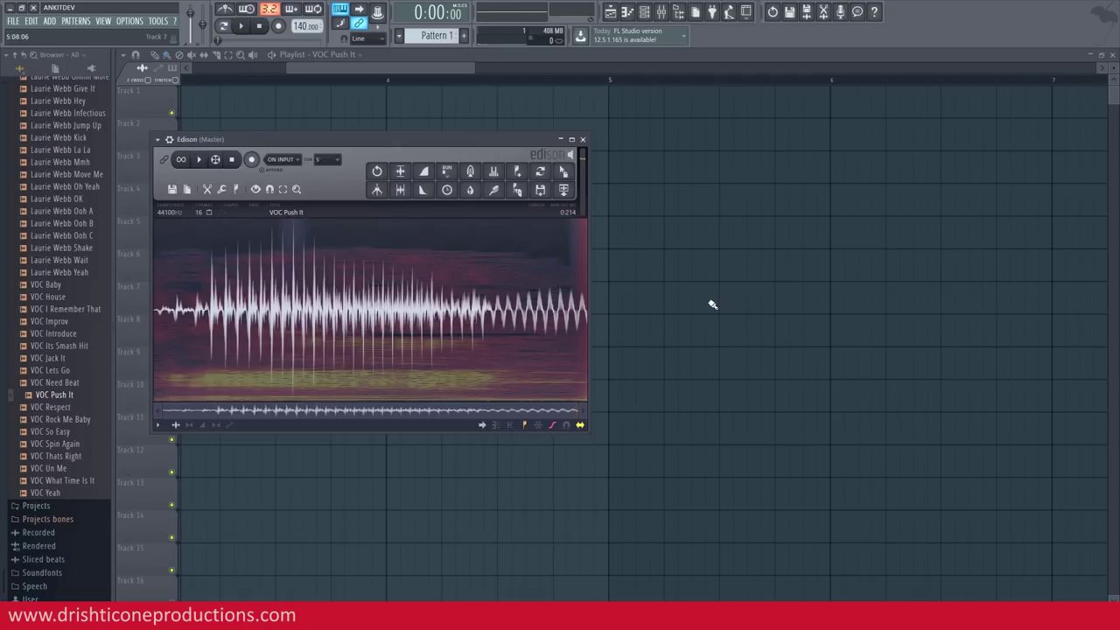
# Trim the syllable in Edison by deleting its start from 0.000 to 0.026 and its tail from 0.172 to the end
pyautogui.moveTo(210, 230); pyautogui.dragTo(154, 280)
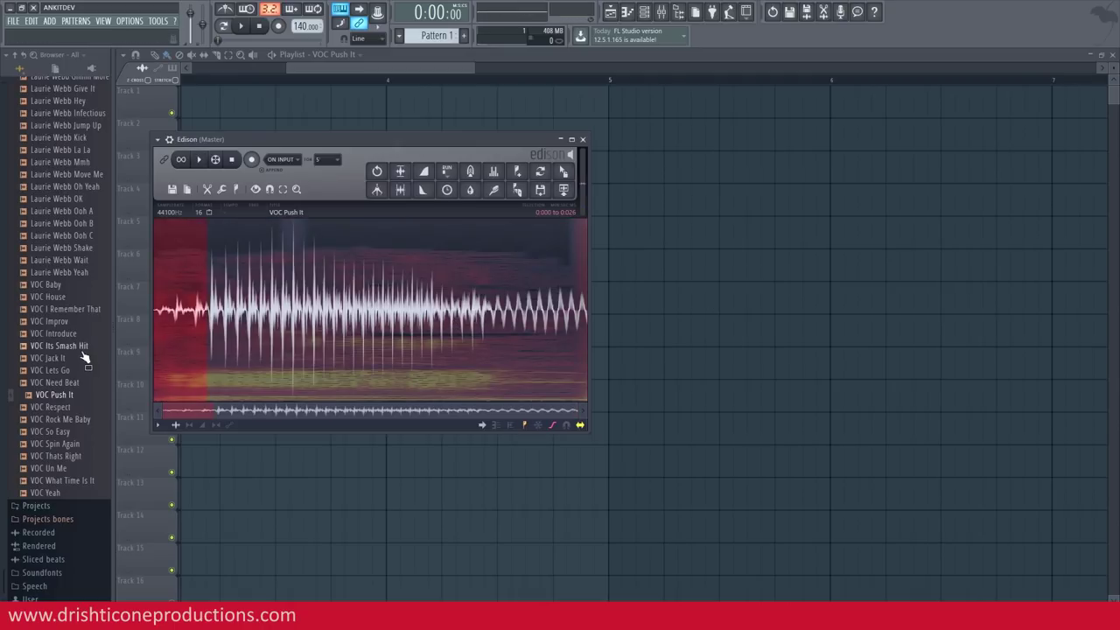
pyautogui.press('Delete')
pyautogui.click(199, 162)
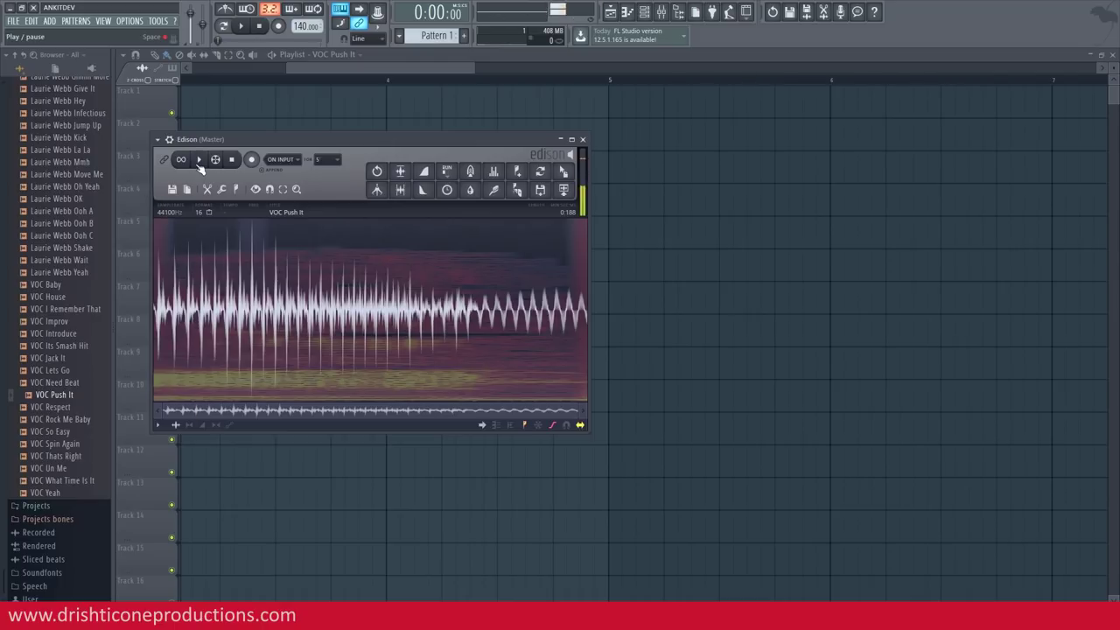
pyautogui.moveTo(551, 314); pyautogui.dragTo(637, 315)
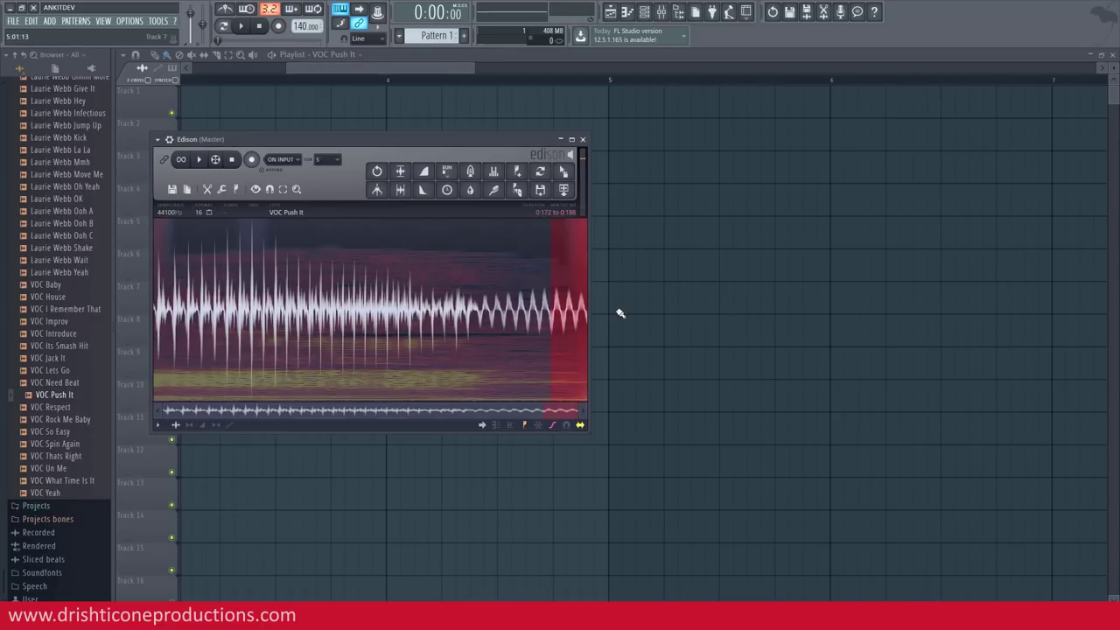
pyautogui.press('Delete')
# Place the trimmed sample as a clip on playlist Track 4 in bar 4 and delete the original clip on Track 3
pyautogui.moveTo(565, 173); pyautogui.dragTo(468, 187)
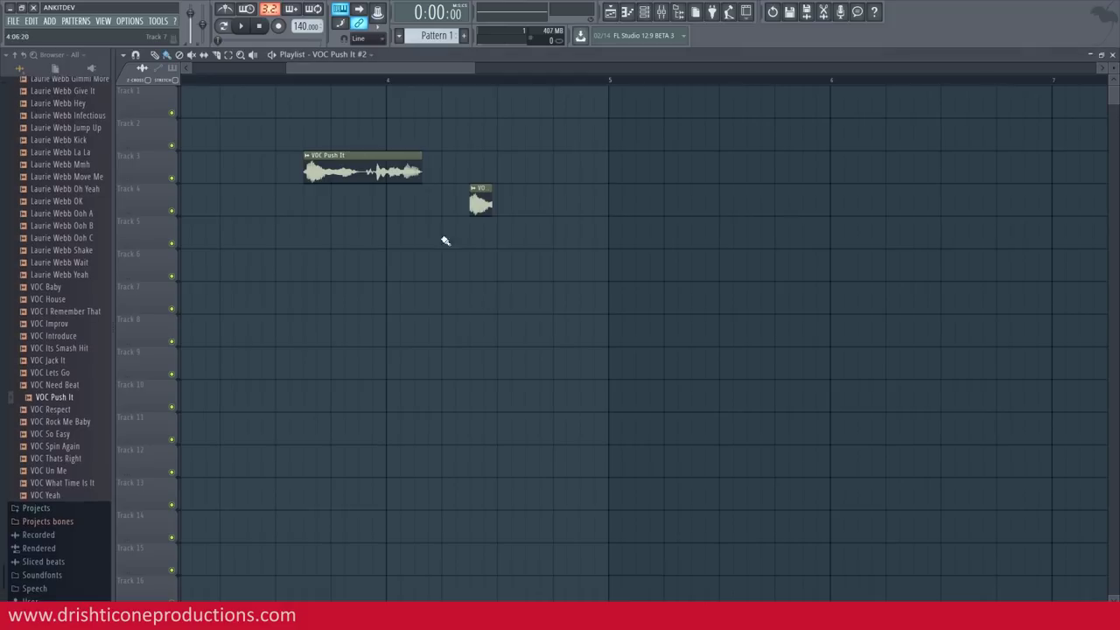
pyautogui.rightClick(418, 173)
pyautogui.scroll(4, 493, 82)
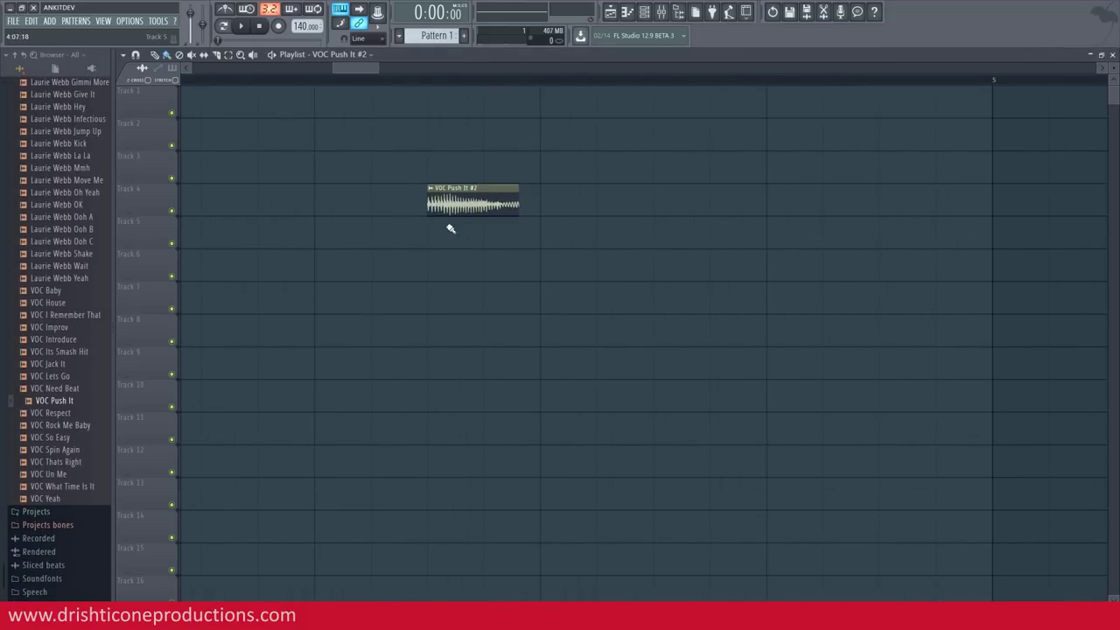
# Switch to Pattern 5 and open the trimmed vocal's channel in the Piano roll
pyautogui.click(645, 14)
pyautogui.moveTo(432, 37); pyautogui.dragTo(432, 29)
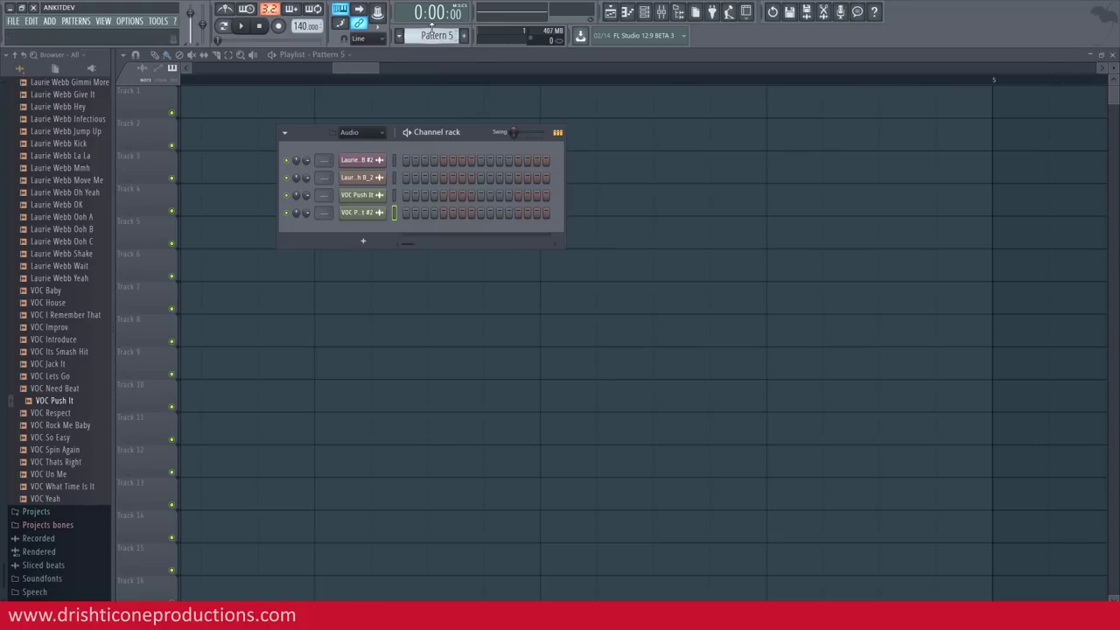
pyautogui.rightClick(370, 215)
pyautogui.click(396, 217)
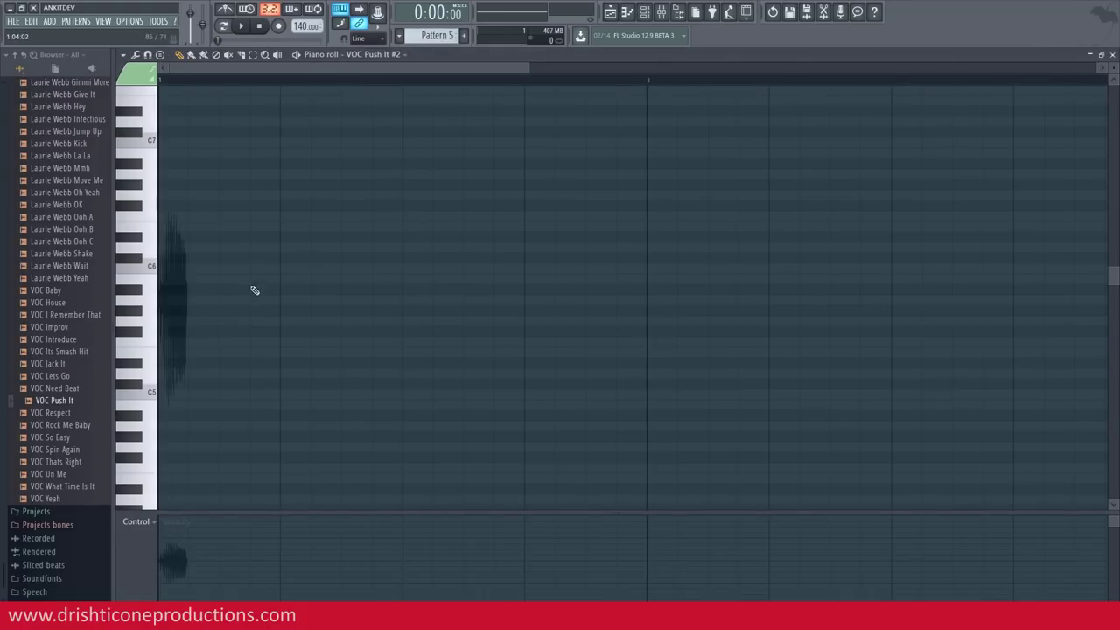
# Add the notes C5, C5, D5 and E5 across bar 1, playing the pattern to check them
pyautogui.click(166, 395)
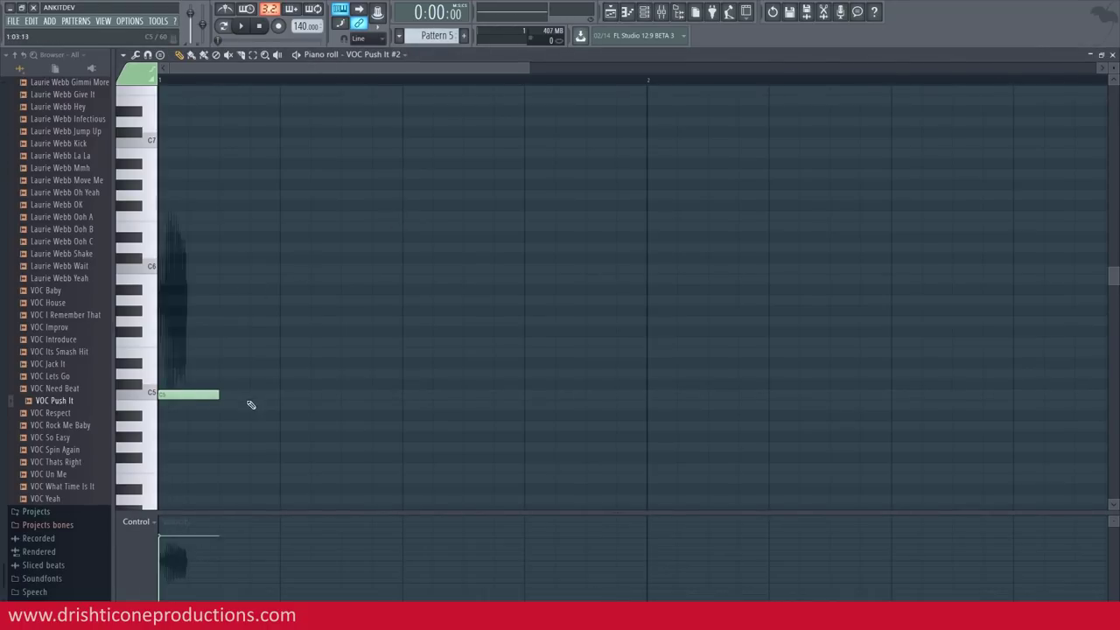
pyautogui.click(240, 25)
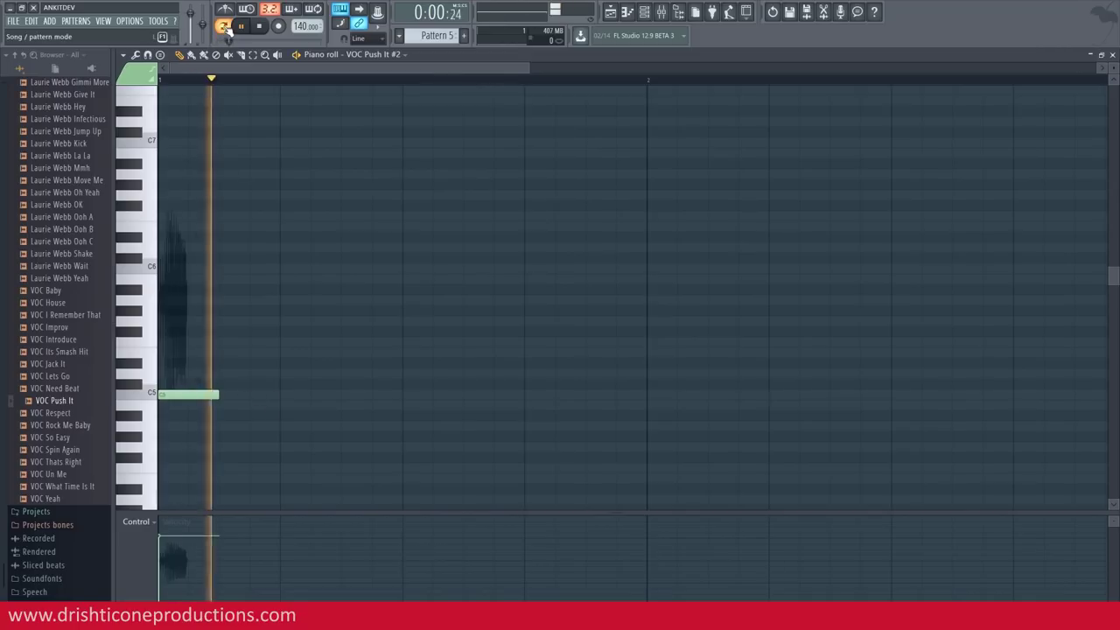
pyautogui.click(347, 395)
pyautogui.moveTo(452, 386); pyautogui.dragTo(448, 365)
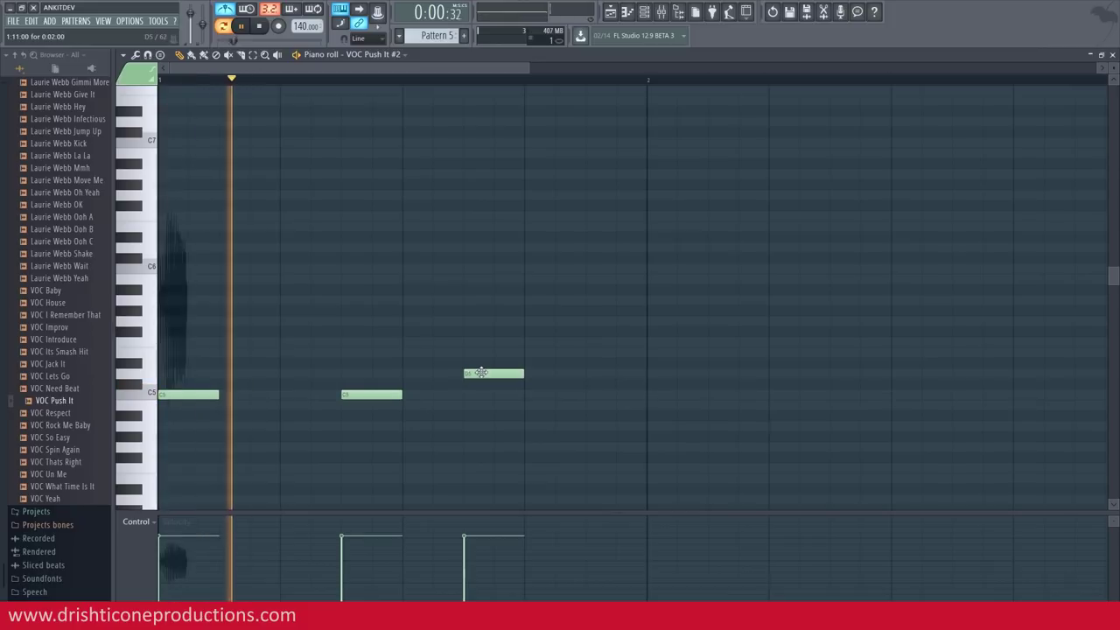
pyautogui.click(590, 354)
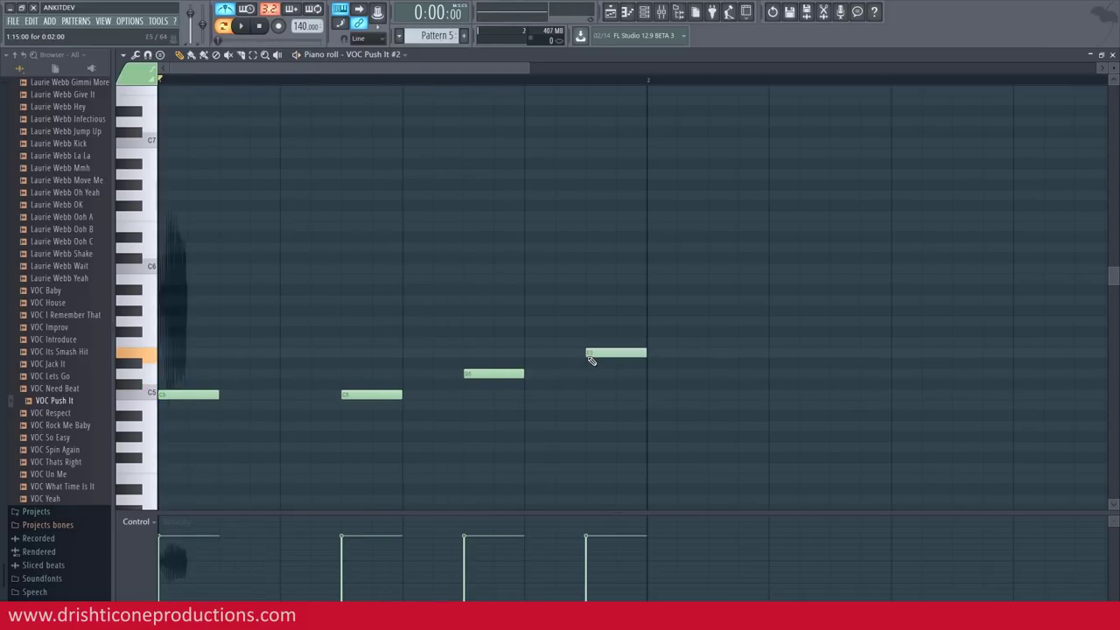
pyautogui.press('space')
# Add C5, A#4, A4 and two half-length G4 notes across bar 2, and play back the whole melody
pyautogui.click(656, 396)
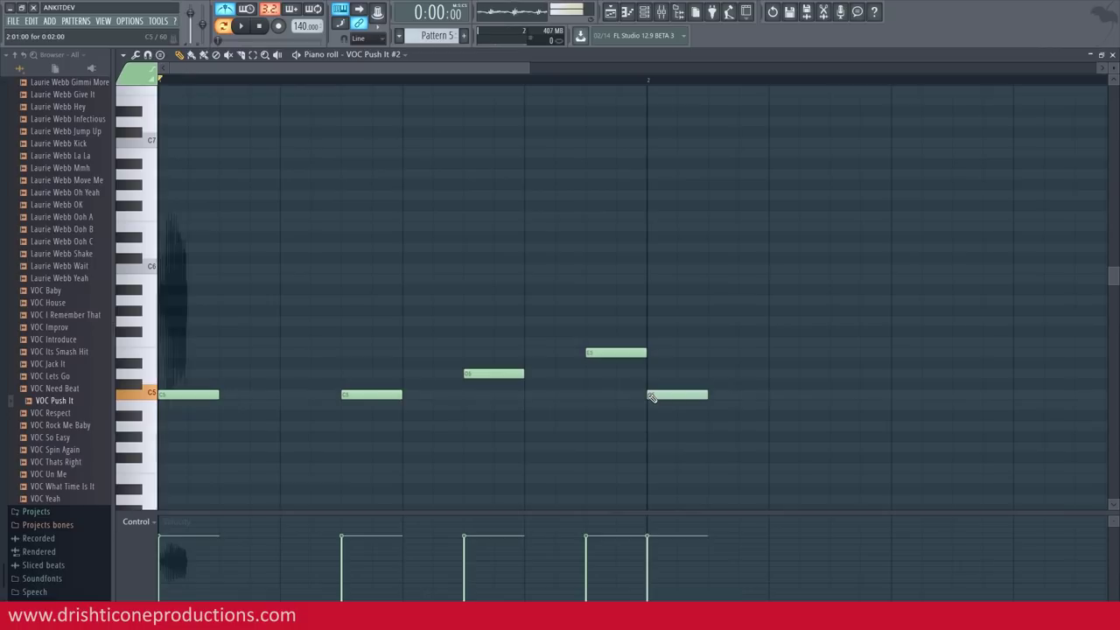
pyautogui.click(746, 415)
pyautogui.moveTo(745, 415); pyautogui.dragTo(842, 415)
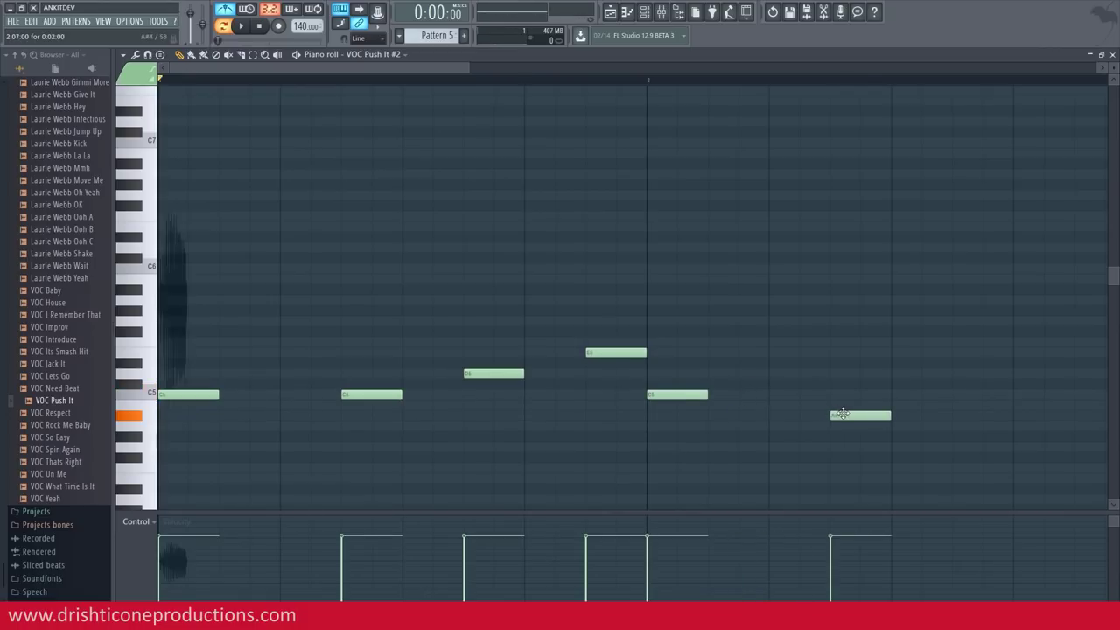
pyautogui.click(987, 426)
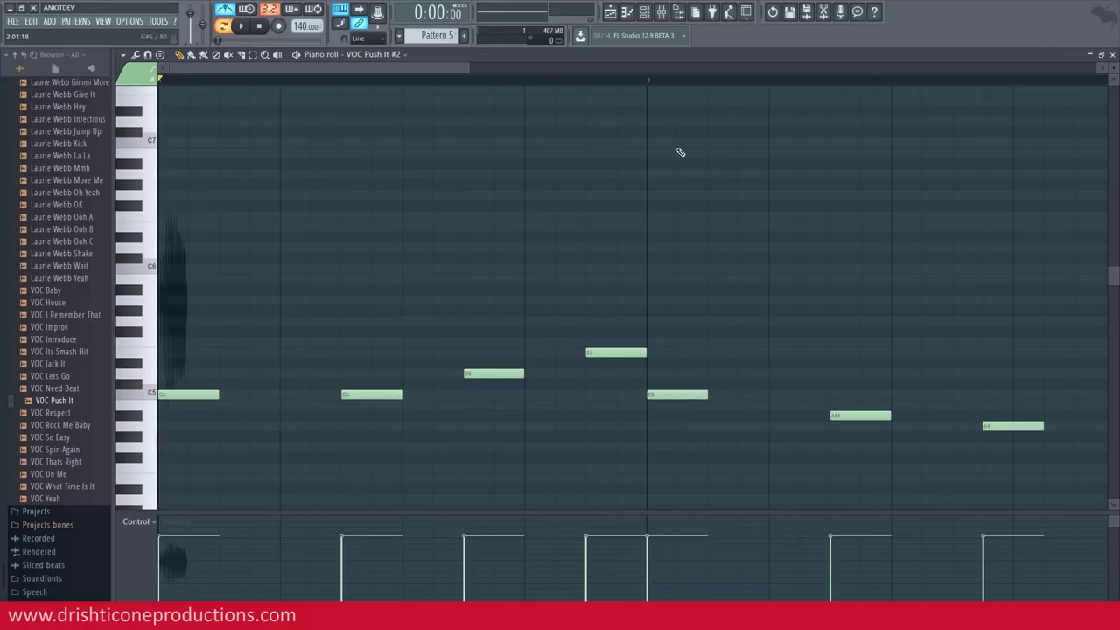
pyautogui.click(726, 69)
pyautogui.moveTo(477, 427); pyautogui.dragTo(441, 427)
pyautogui.click(525, 449)
pyautogui.moveTo(584, 448); pyautogui.dragTo(555, 450)
pyautogui.click(565, 454)
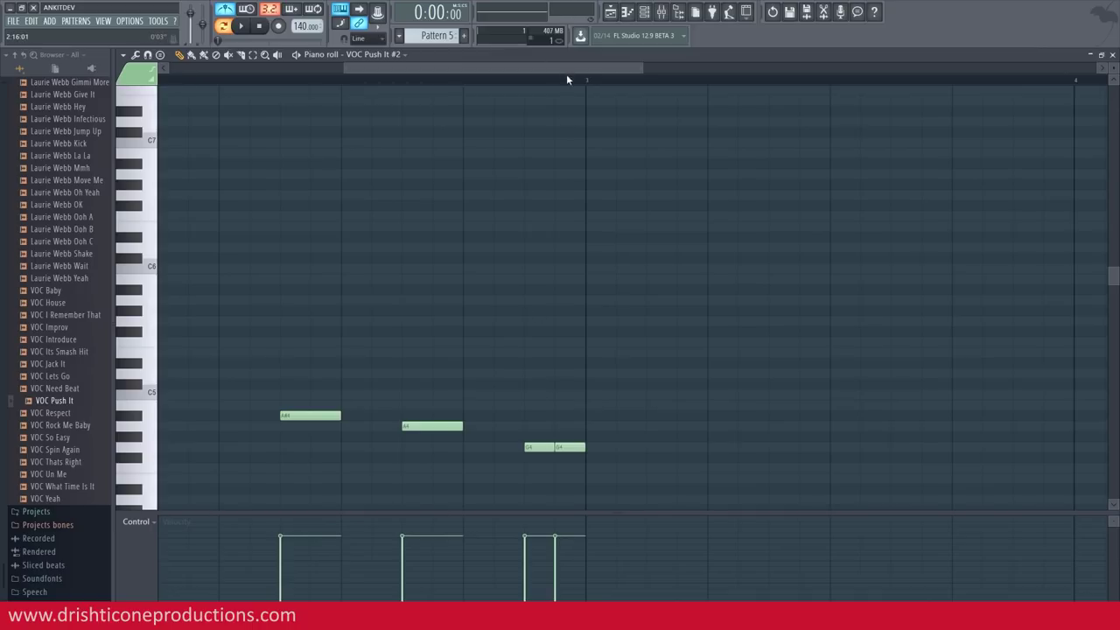
pyautogui.scroll(-5, 566, 79)
pyautogui.press('space')
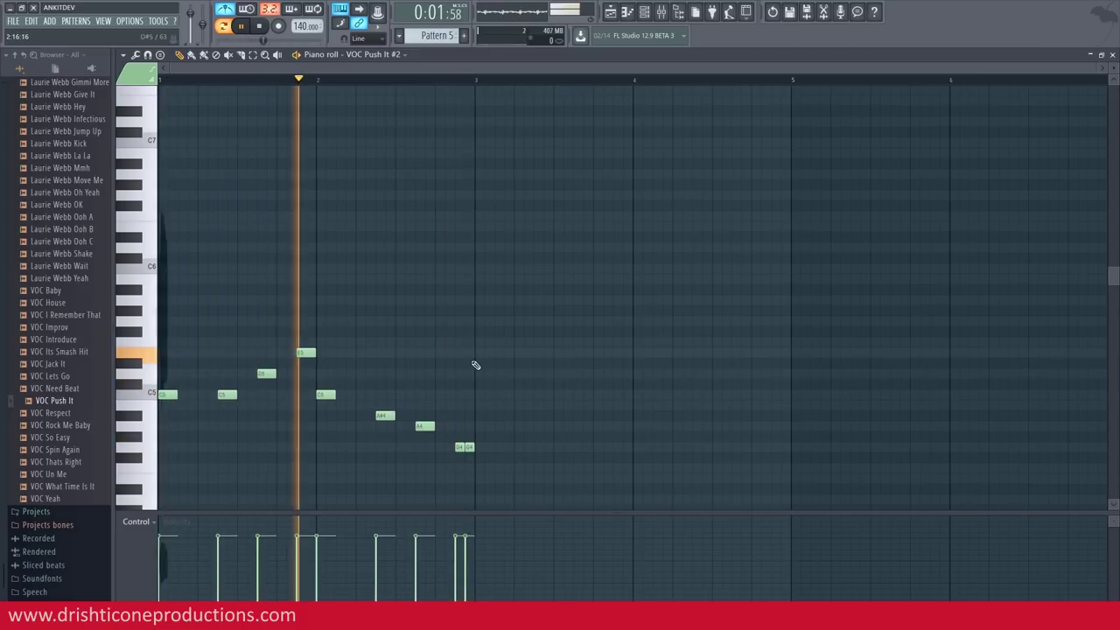
# Place Pattern 5 on playlist Track 1 at the start of bar 1 and play it in song mode
pyautogui.press('F5')
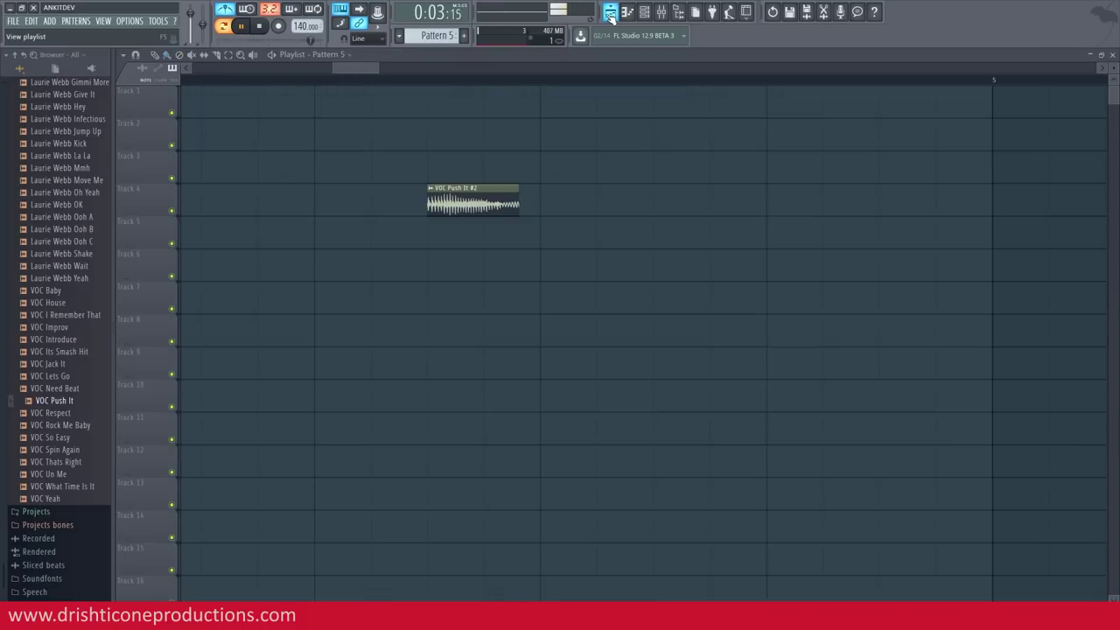
pyautogui.click(449, 97)
pyautogui.scroll(-3, 487, 91)
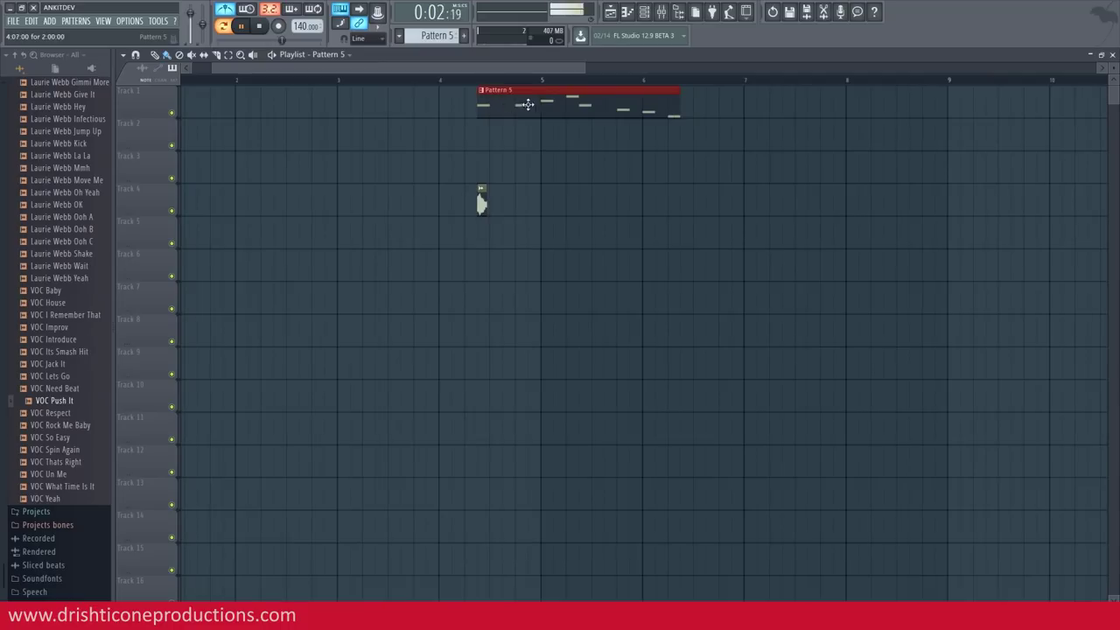
pyautogui.press('space')
pyautogui.moveTo(528, 104); pyautogui.dragTo(203, 94)
pyautogui.press('l')
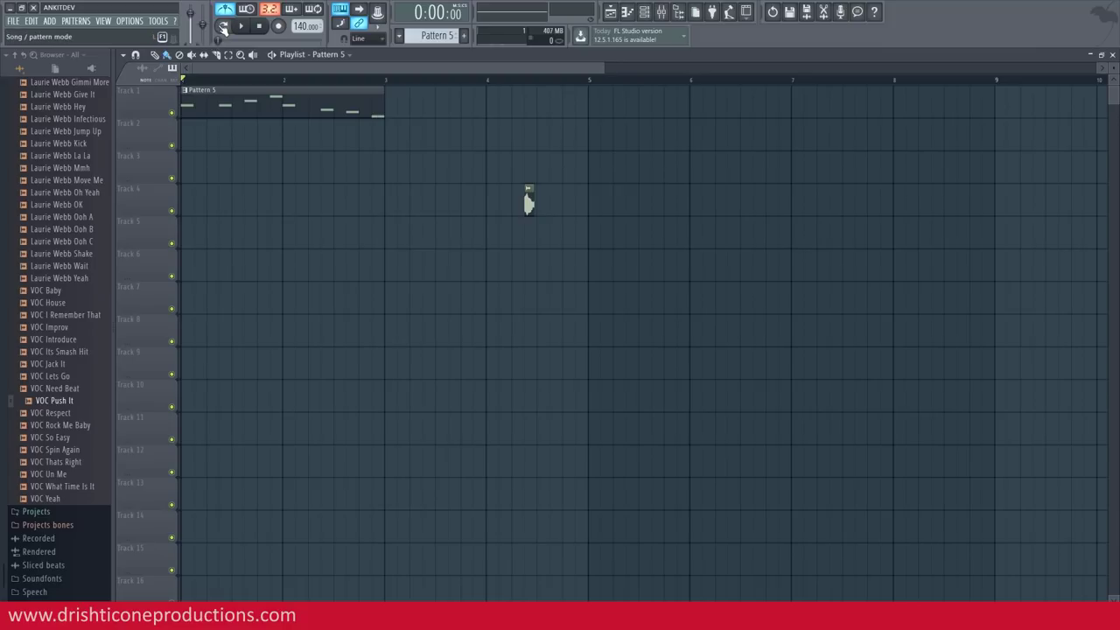
pyautogui.press('space')
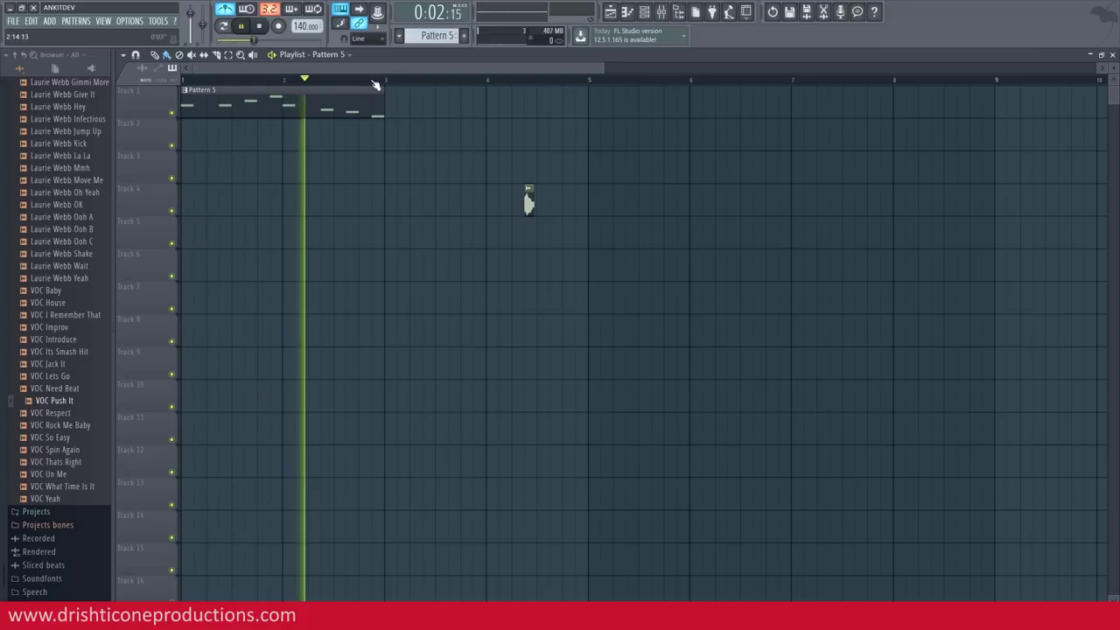
pyautogui.press('space')
# Raise all of Pattern 5's notes by one octave in the Piano roll and play the result
pyautogui.doubleClick(223, 114)
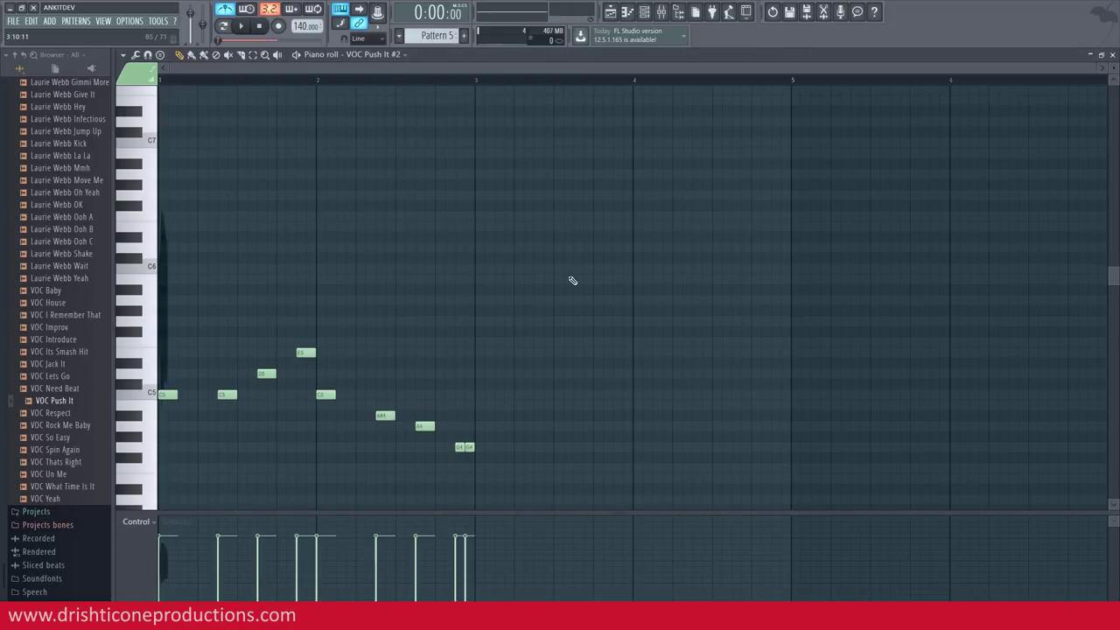
pyautogui.hotkey('ctrl', 'a')
pyautogui.hotkey('ctrl', 'Up')
pyautogui.press('space')
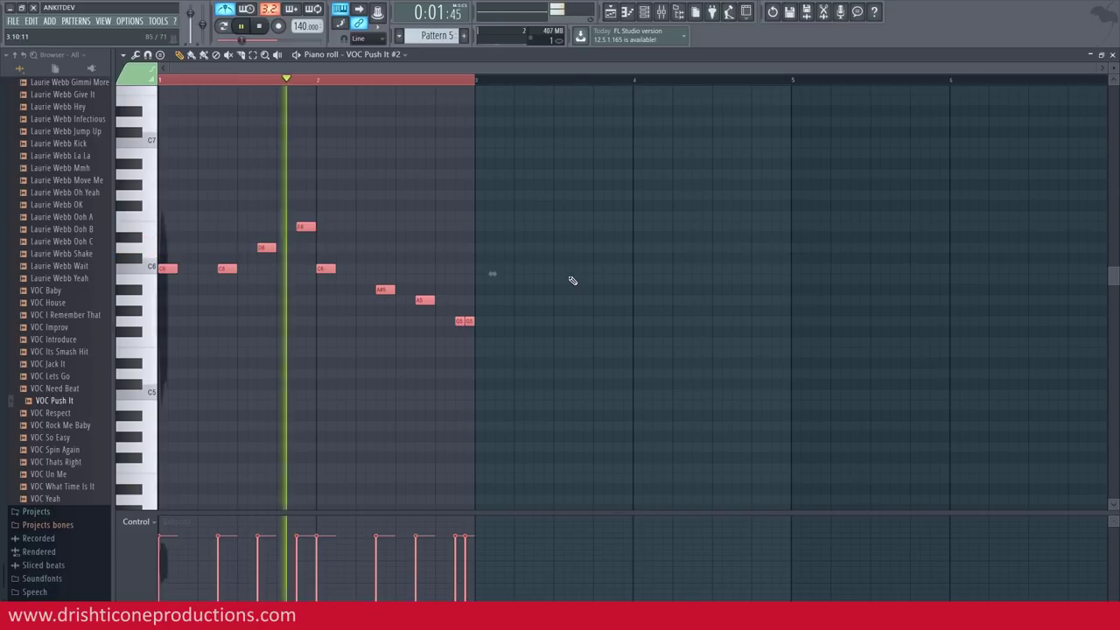
pyautogui.press('space')
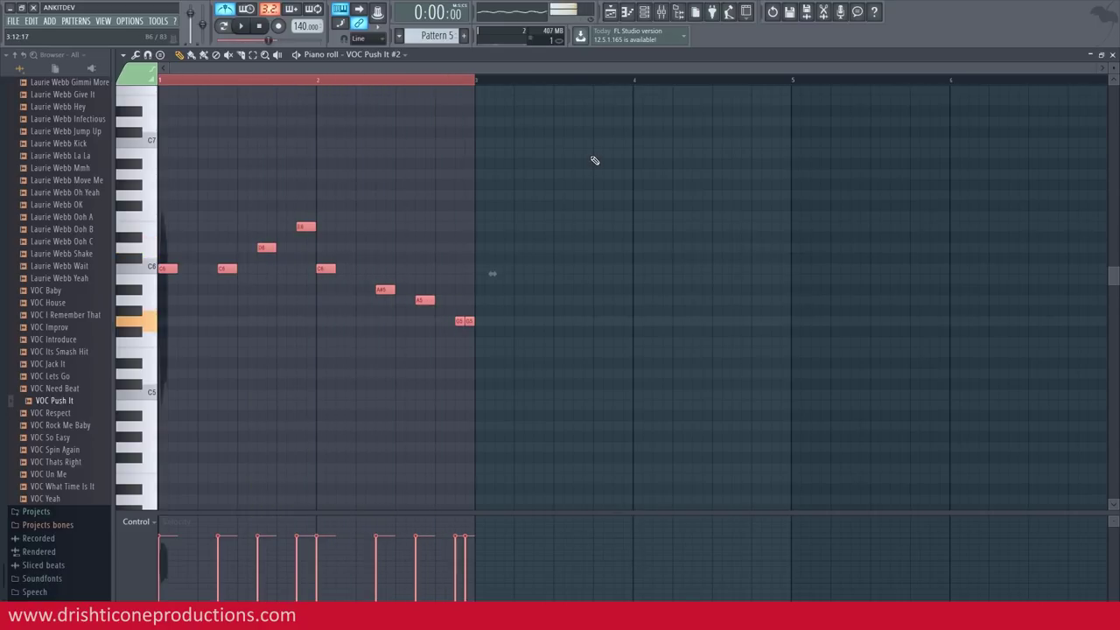
# Return to the playlist, bring up the recording options to view the Edison choice, and dismiss them
pyautogui.click(610, 14)
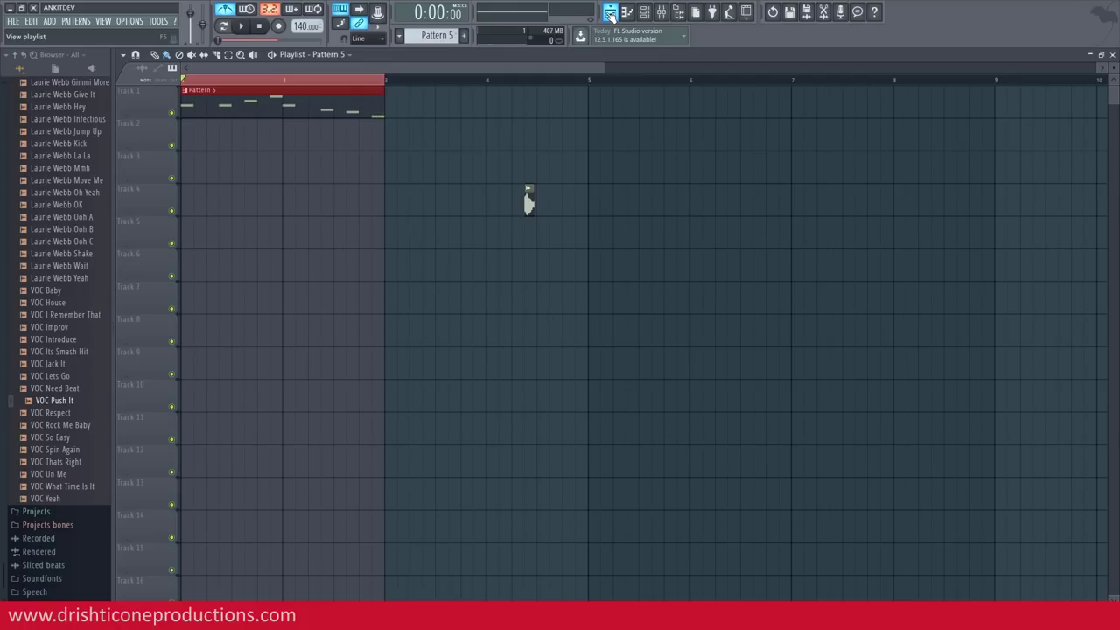
pyautogui.press('r')
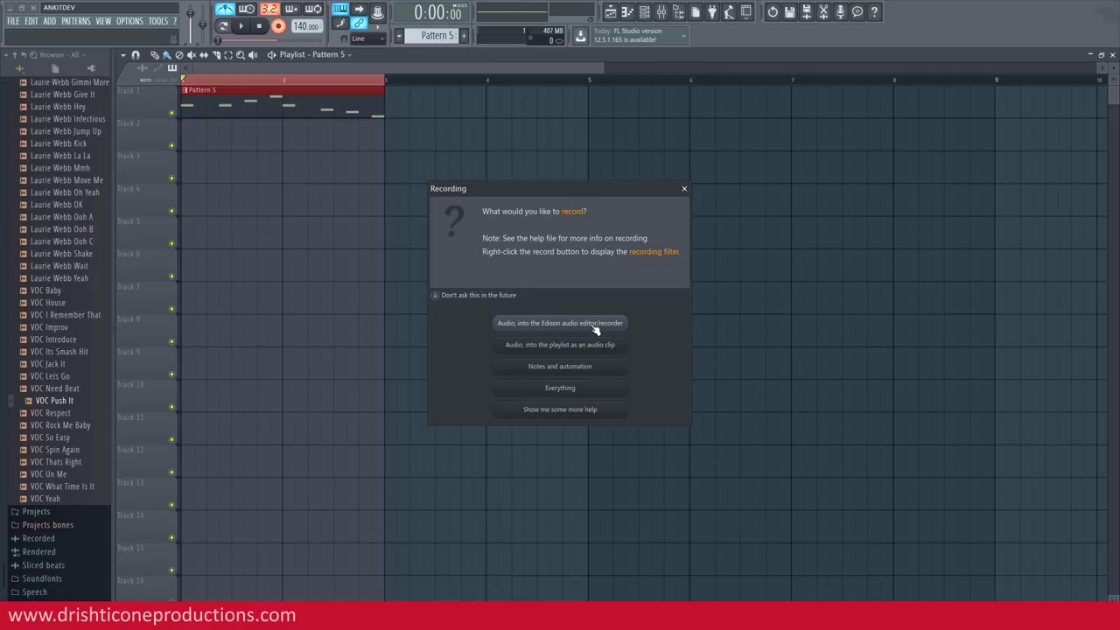
pyautogui.click(684, 188)
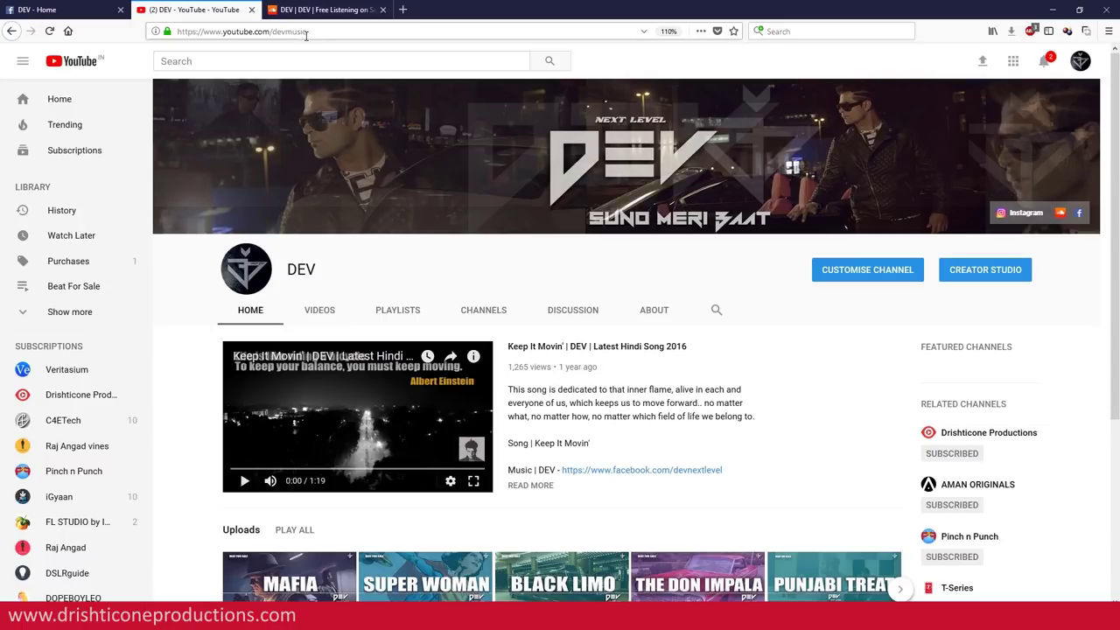
# View the artist's Facebook page and SoundCloud profile in the web browser
pyautogui.click(100, 8)
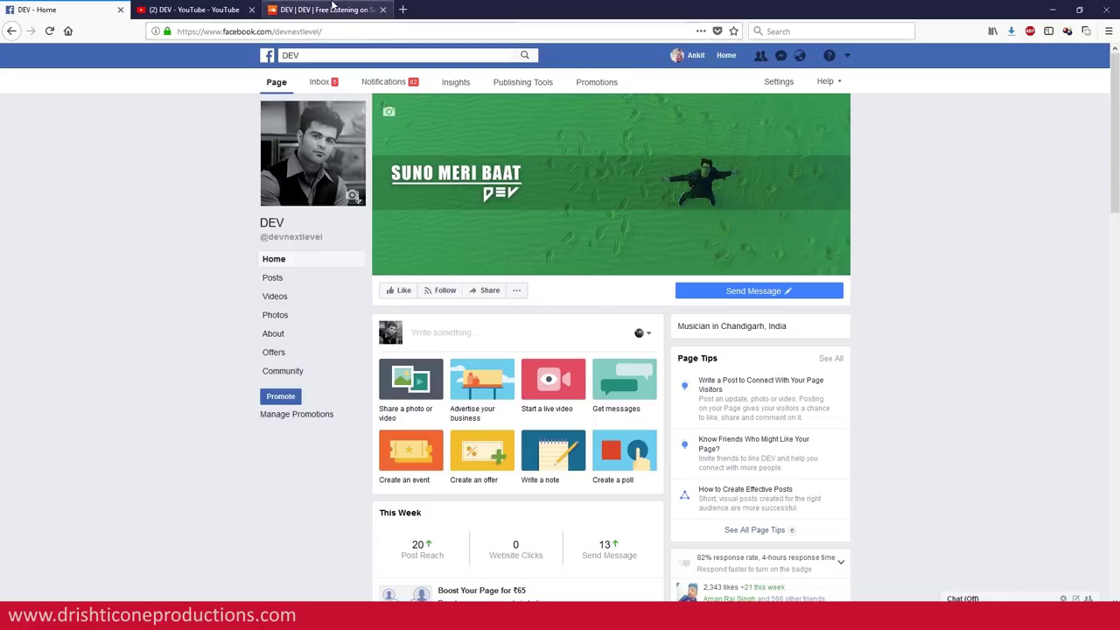
pyautogui.click(333, 8)
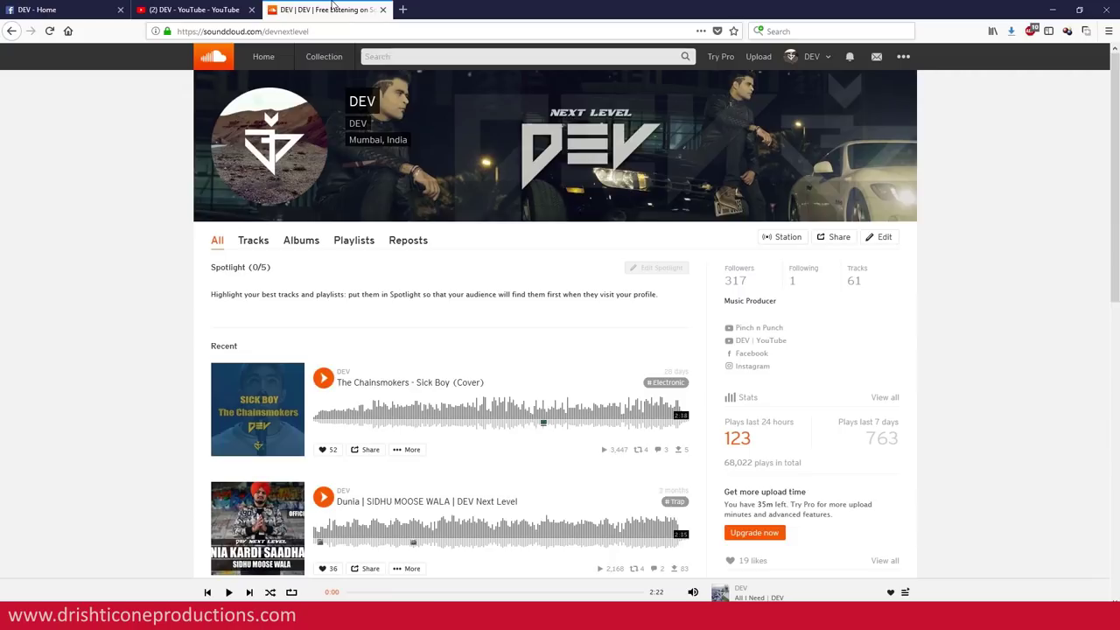